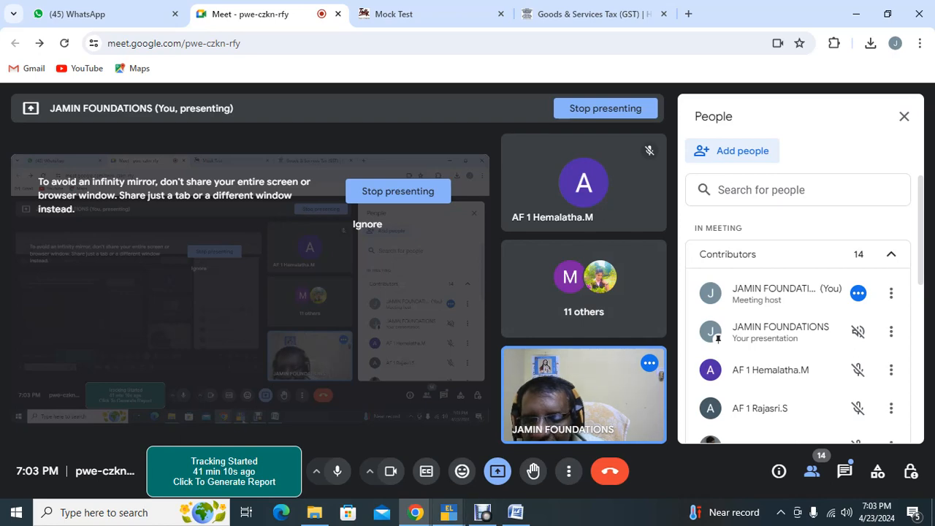
Step: Switch to TallyPrime and browse the company data location to the D:\ drive
mouse_move(482, 512)
left_click(526, 447)
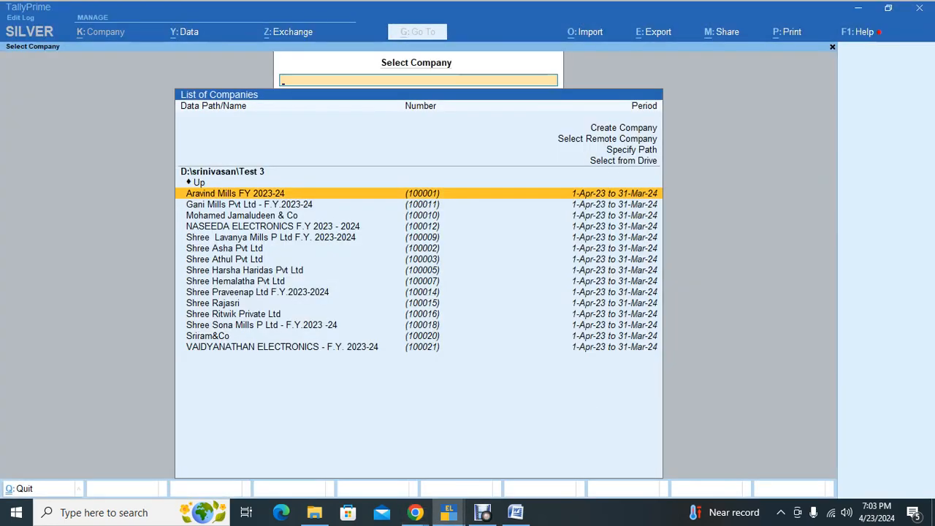
key("Up")
key("Up")
key("Up")
key("Return")
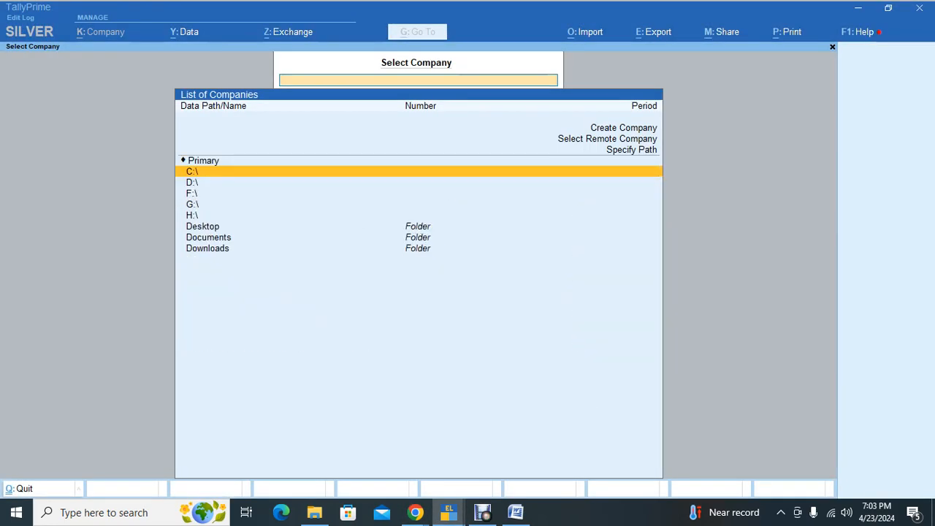
key("Down")
key("Return")
Step: Select the company DIKSHA PACKAGING - F.Y. 2023-24 from the diksha packaging folder
key("Down")
key("Down")
key("Down")
key("Down")
key("Down")
key("Down")
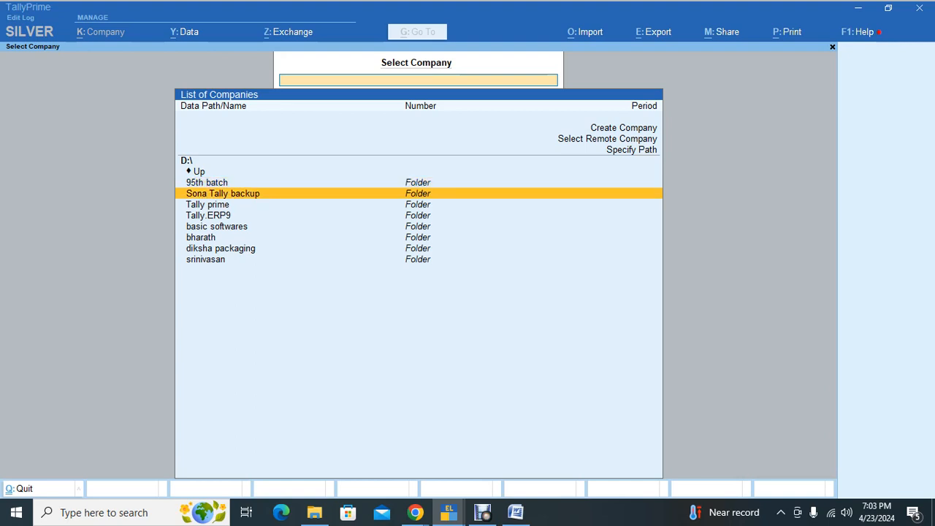
key("Return")
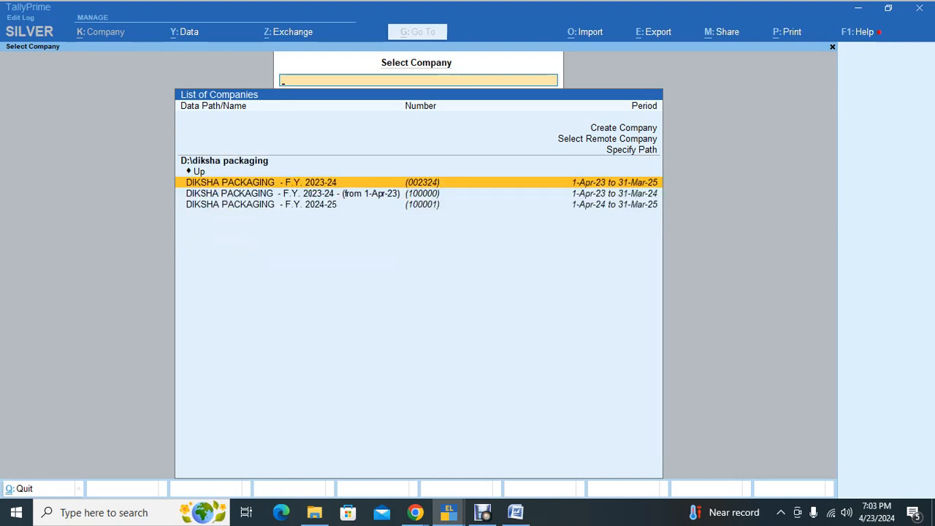
key("Return")
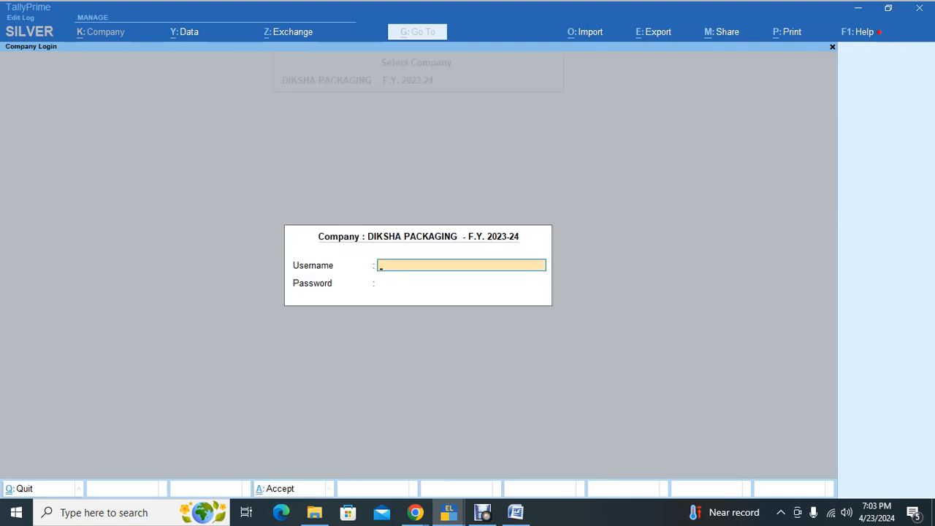
Step: Log in to the selected company with the username and password
type("a")
key("Return")
key("Return")
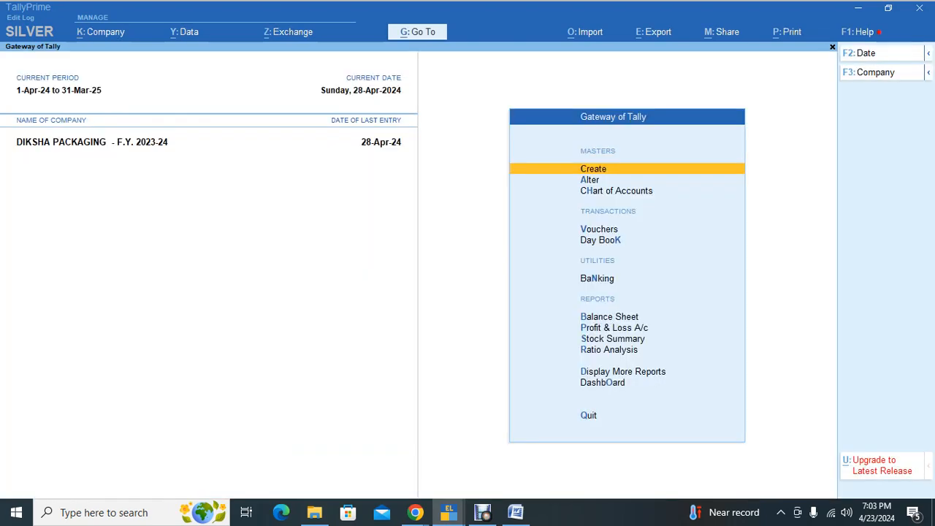
Step: Open the company features and review the accounting and inventory settings up to the Goods and Services Tax option
key("F11")
key("Return")
key("Return")
key("Return")
key("Return")
key("Return")
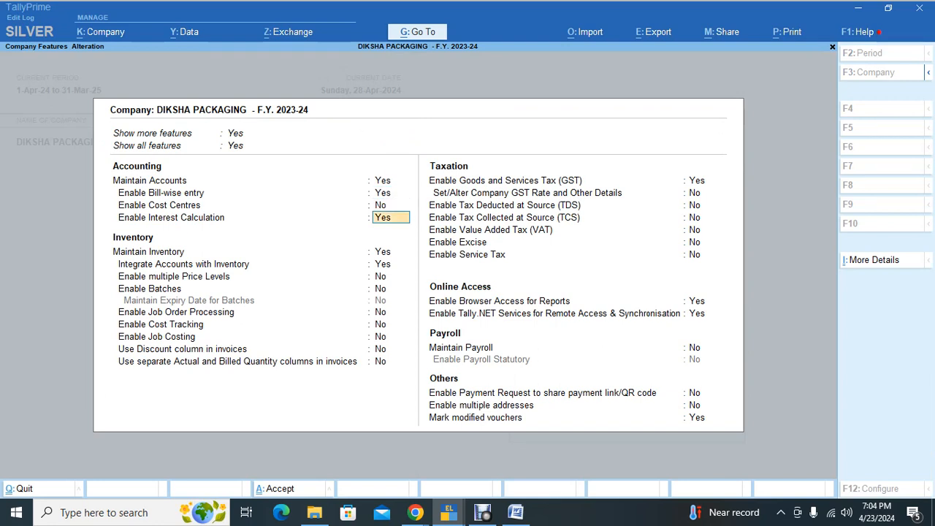
key("Return")
key("Return")
key("Return")
key("Return")
key("Return")
key("Return")
key("Return")
key("Return")
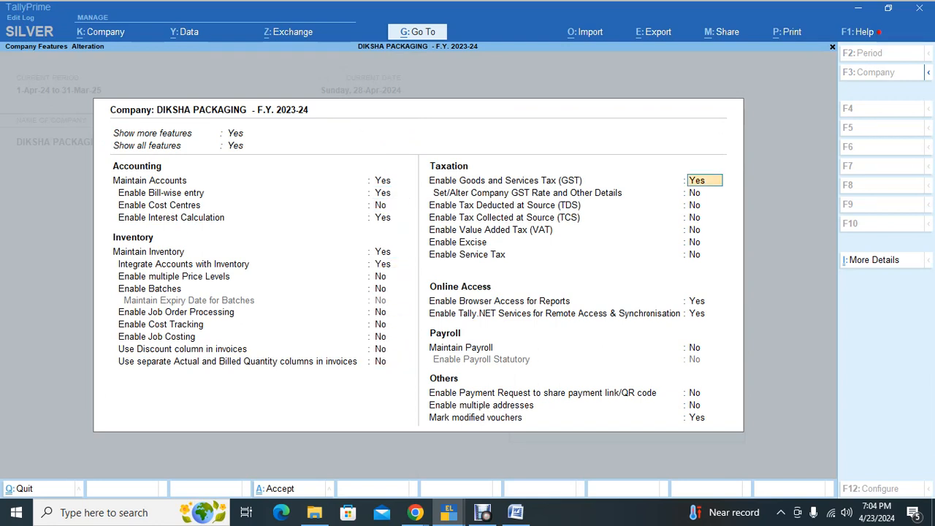
Step: Review the company's GST registration details, including registration type, GSTR-1 periodicity and e-Way Bill settings, and return to the company features
key("Return")
key("Return")
key("Return")
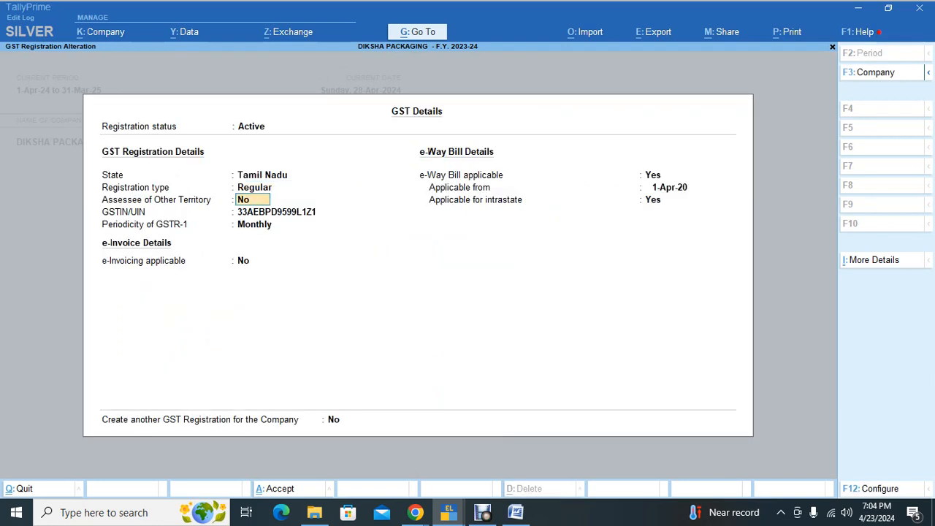
key("Return")
key("Return")
key("Return")
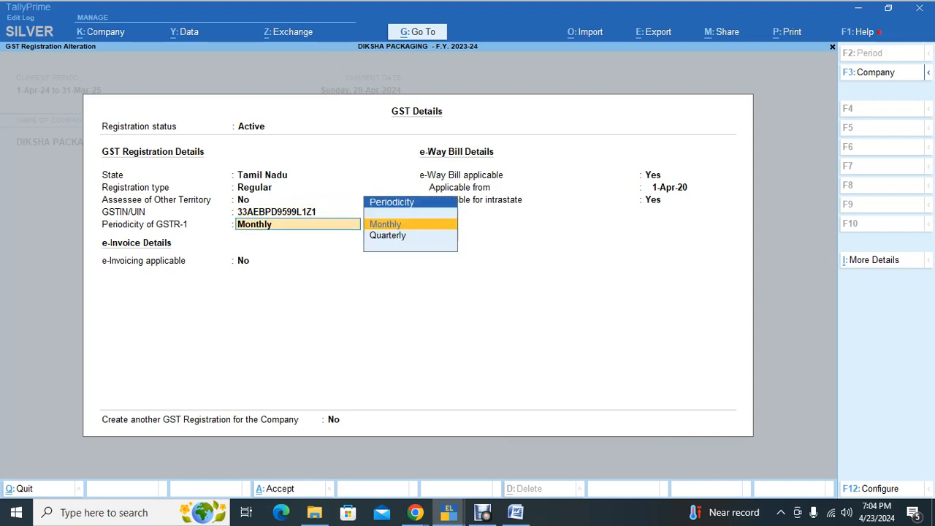
key("Return")
key("Return")
key("Return")
key("Return")
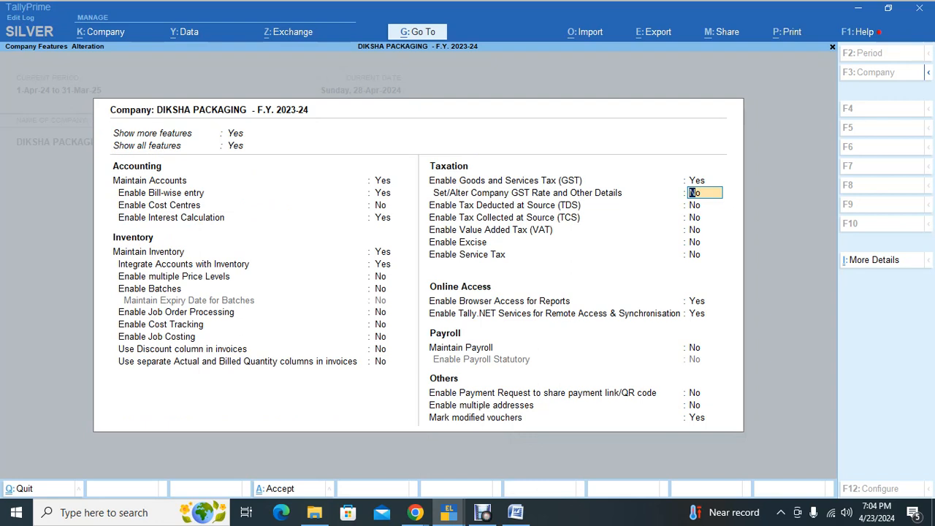
Step: View the company's GST Rate and Other Details, and quit the company features without saving
key("y")
key("Return")
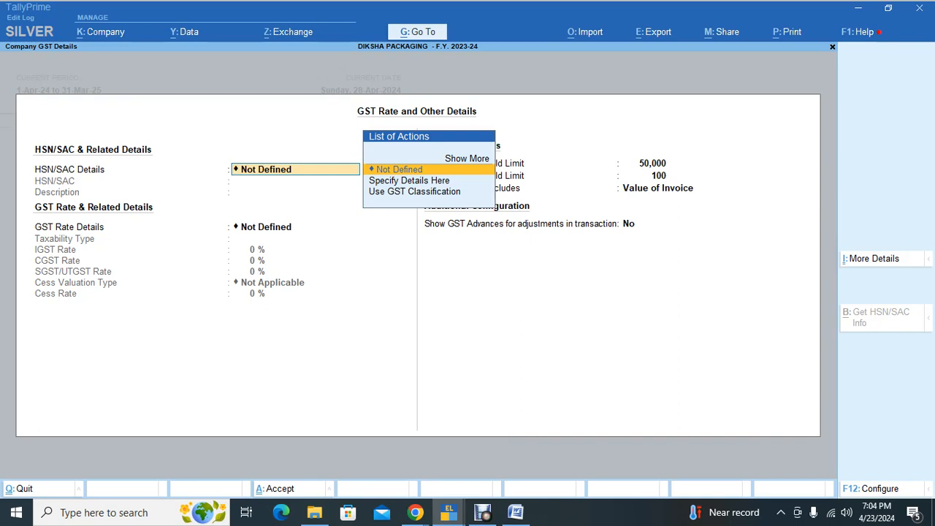
key("Escape")
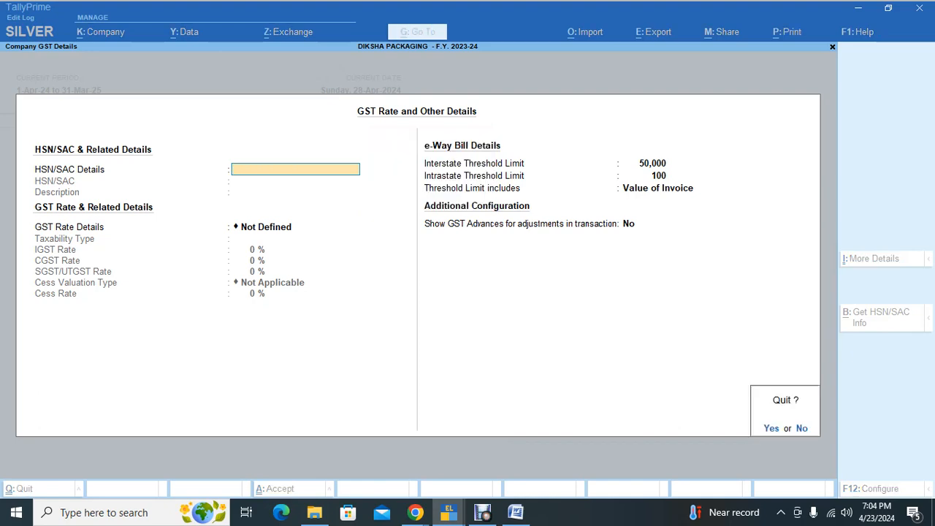
key("Return")
key("Escape")
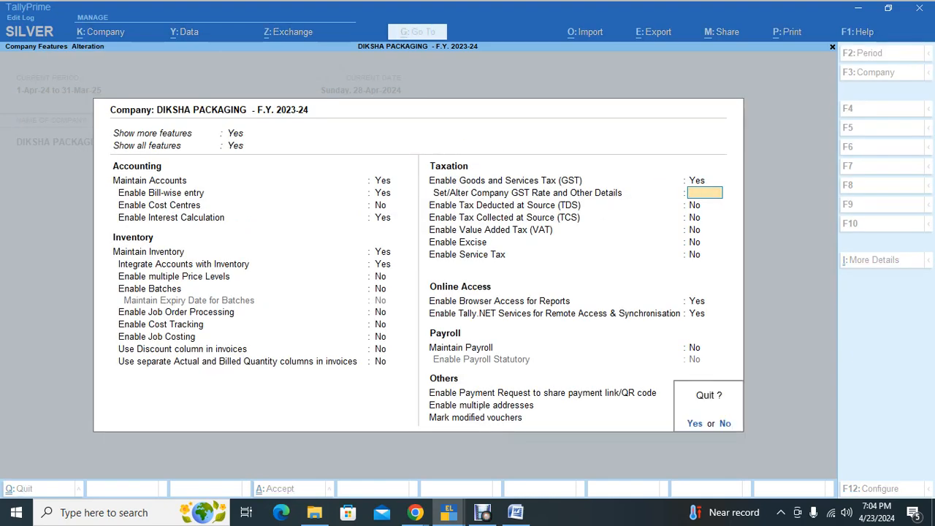
key("Return")
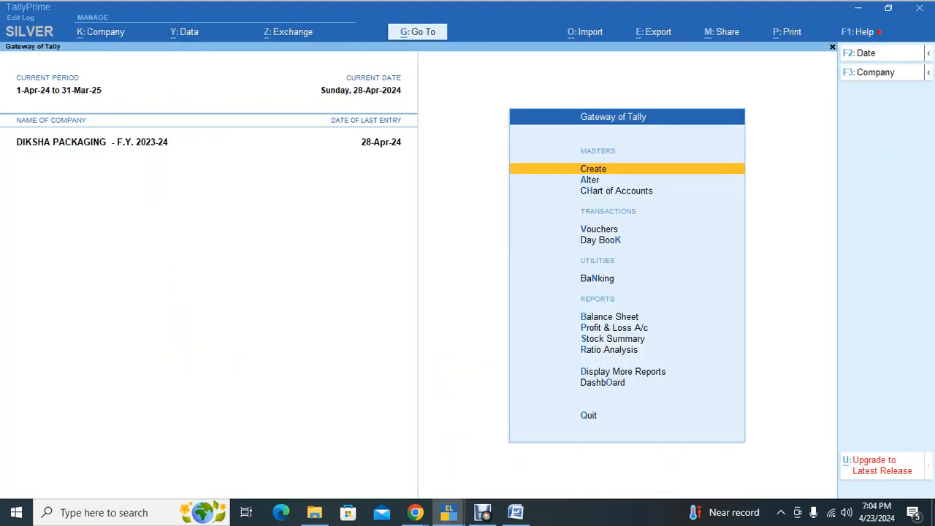
Step: Display the list of GST reports and locate the GSTR-1 and GSTR-3B returns
key("alt+Tab")
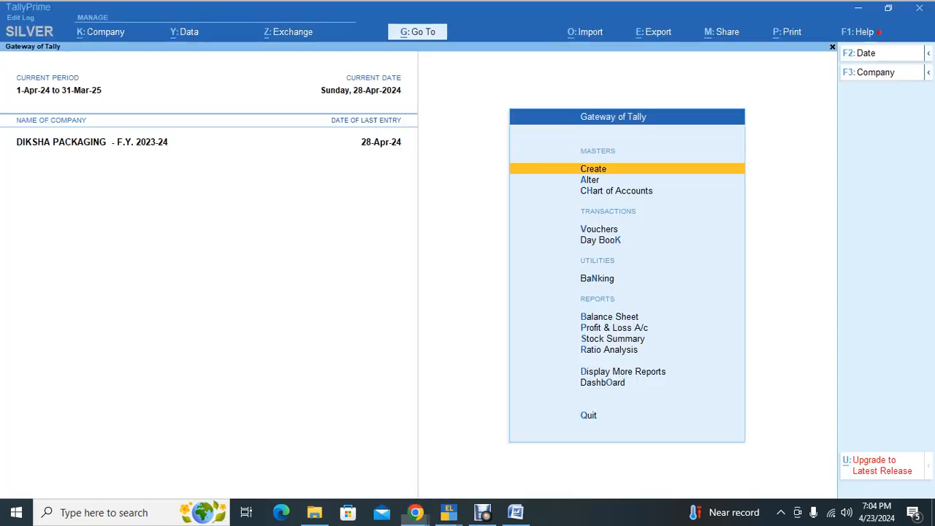
key("alt+Tab")
key("d")
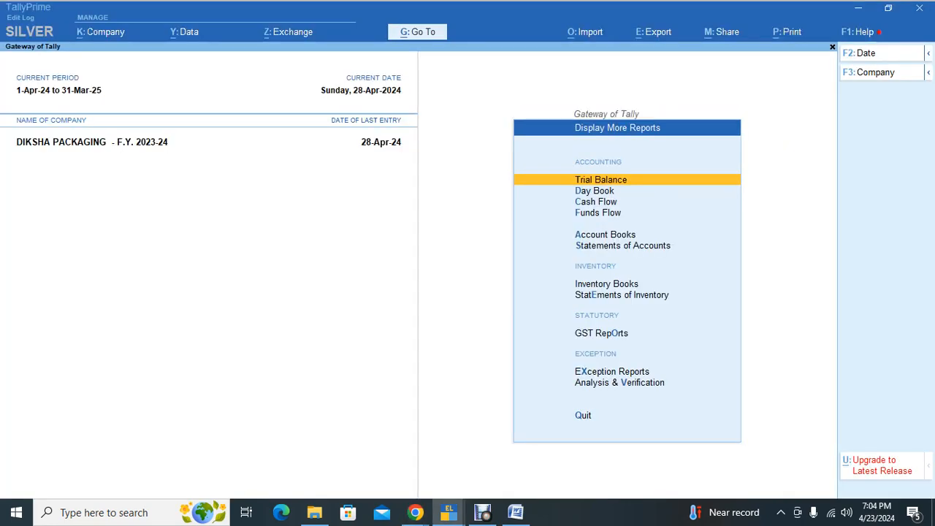
key("o")
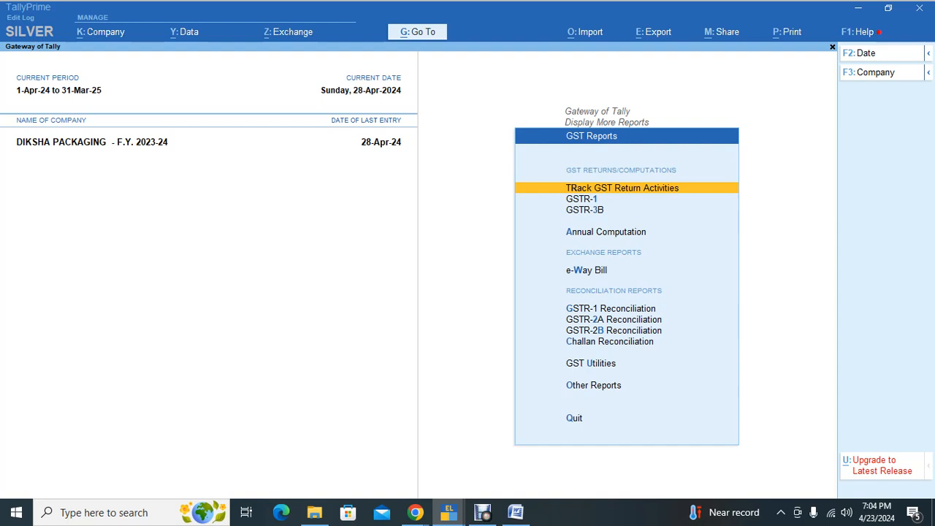
key("Down")
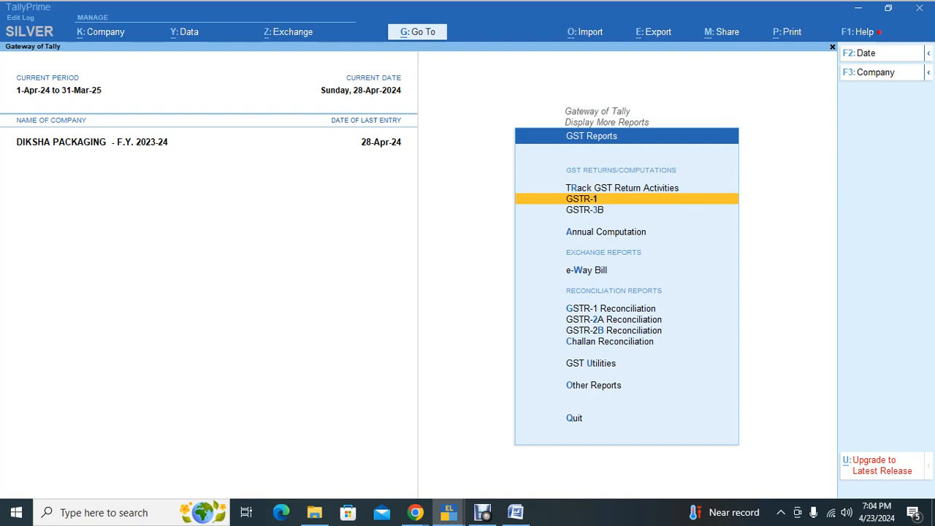
key("Down")
key("Up")
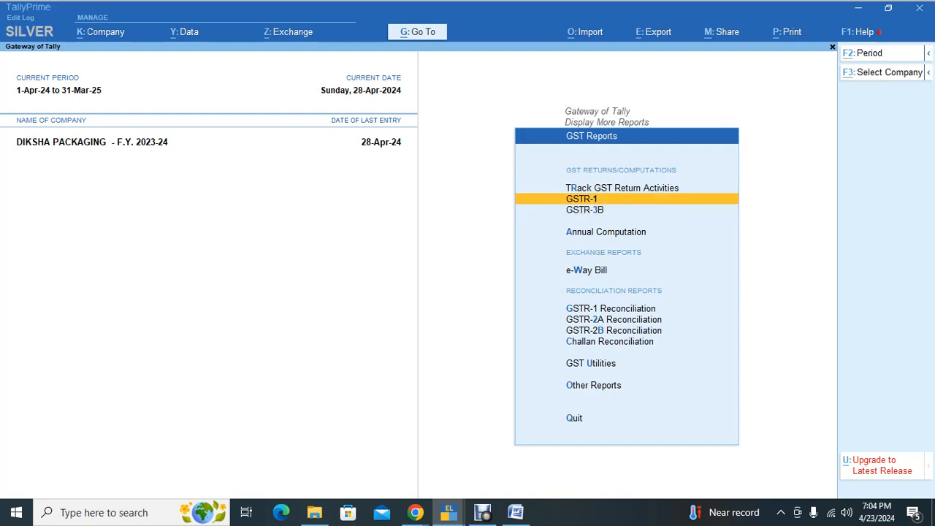
Step: Launch Microsoft Office Excel 2007 with a blank workbook
key("alt+Tab")
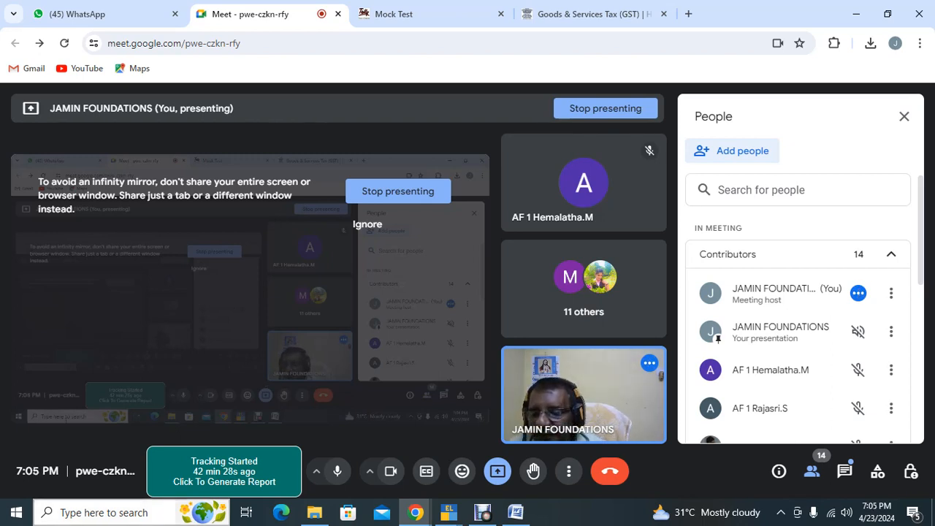
left_click(104, 512)
type("excel")
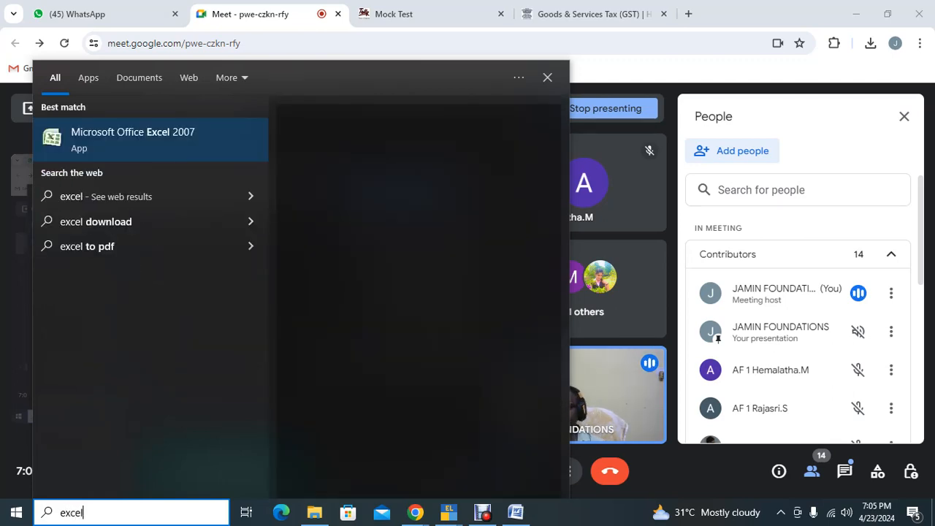
key("Return")
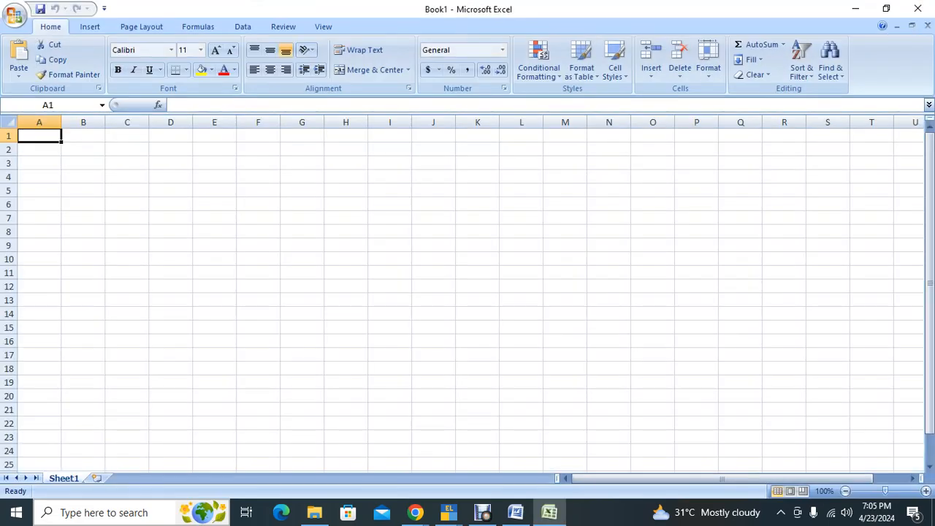
Step: Set the font size of the whole worksheet to 20
key("ctrl+a")
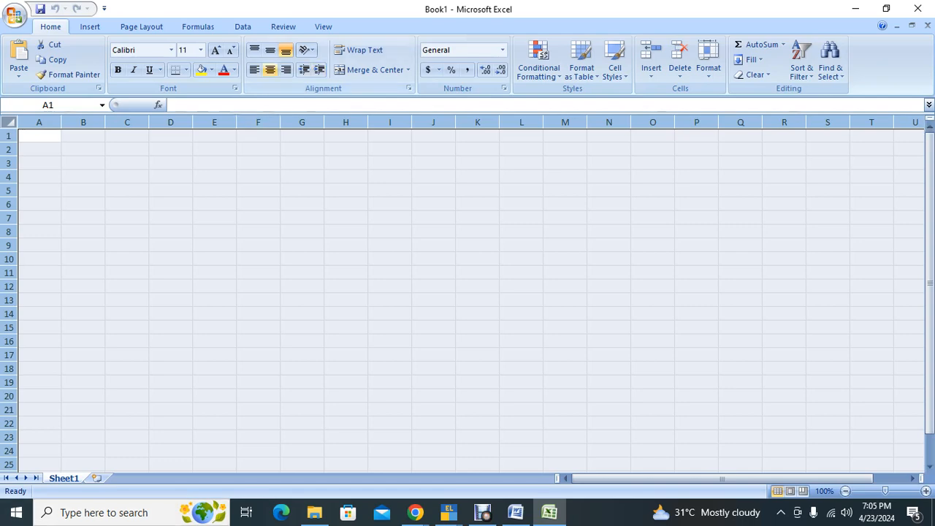
left_click(200, 50)
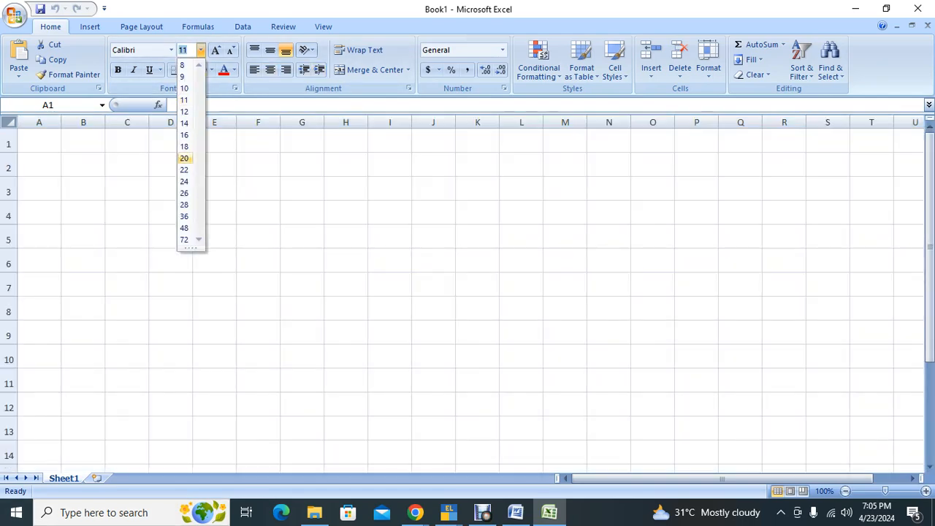
left_click(187, 158)
Step: Enter Purchase in cell B2 and Purchase return in cell B3
left_click(83, 164)
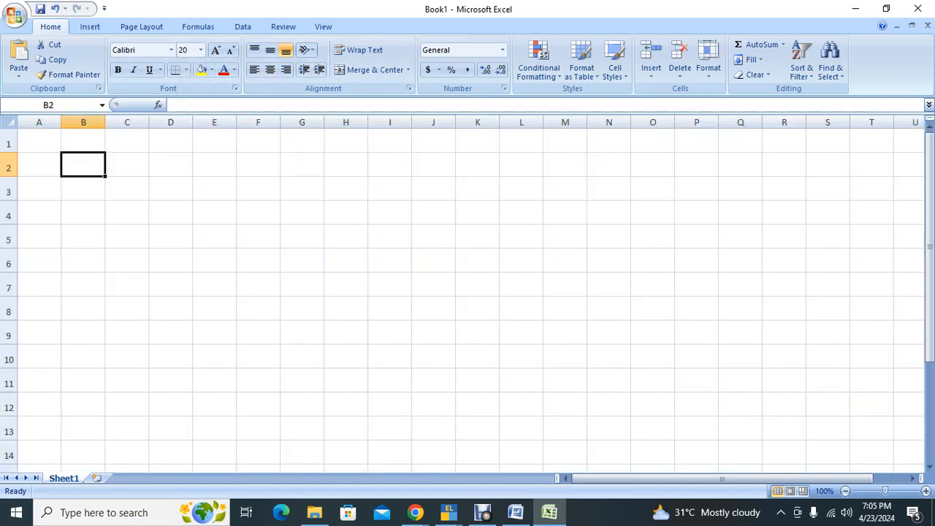
type("Purchase")
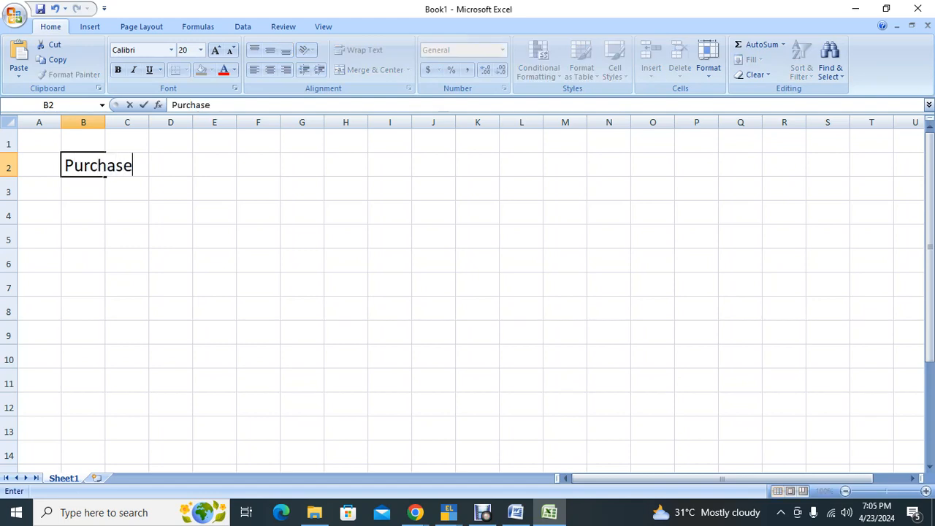
key("Return")
type("Purcha")
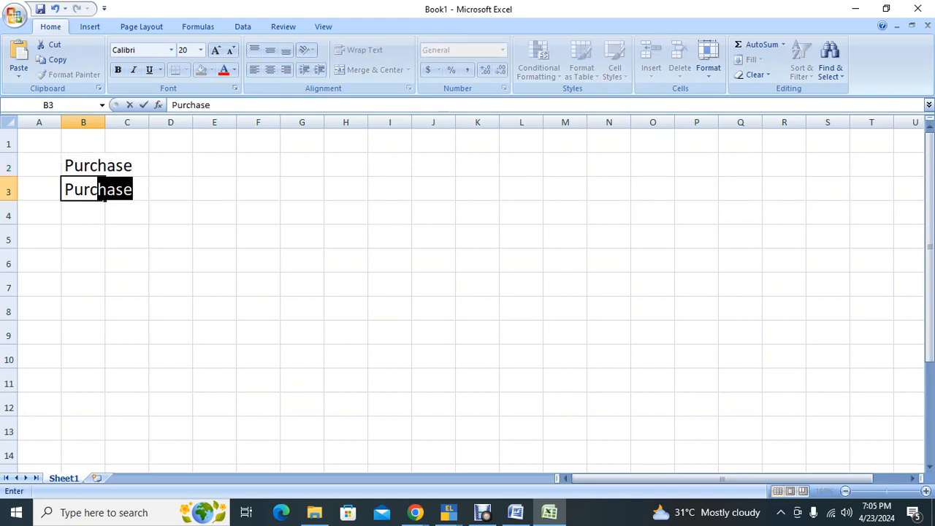
type("se ER")
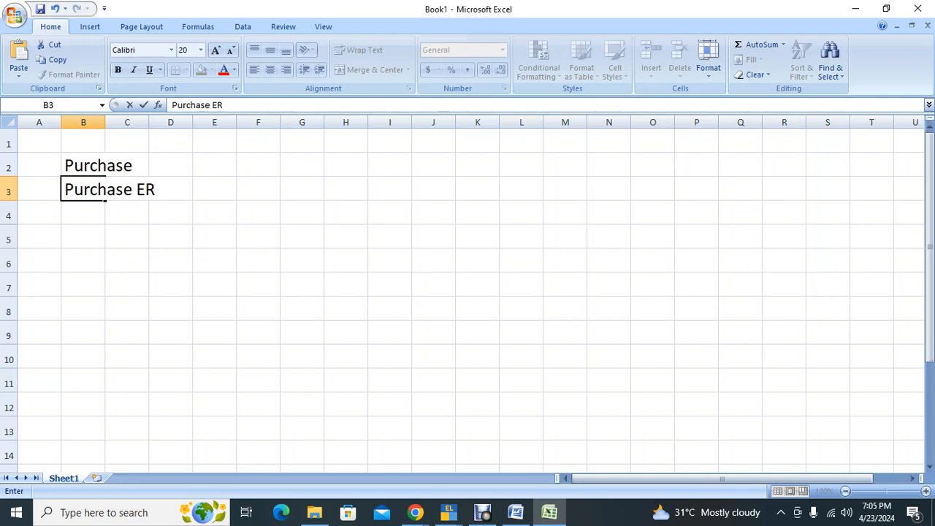
key("BackSpace")
key("BackSpace")
type("return")
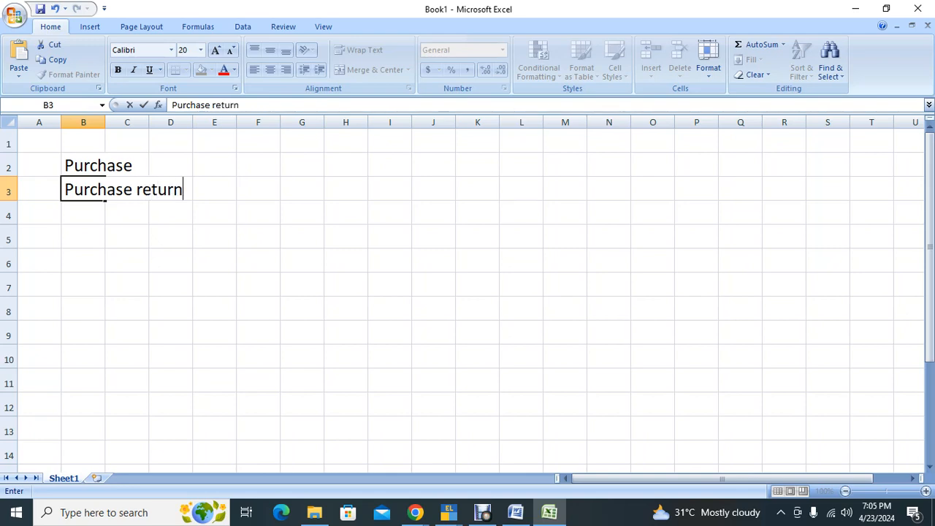
key("Return")
Step: Enter Sales in cell B4 and Sales Return in cell B5
type("SAles")
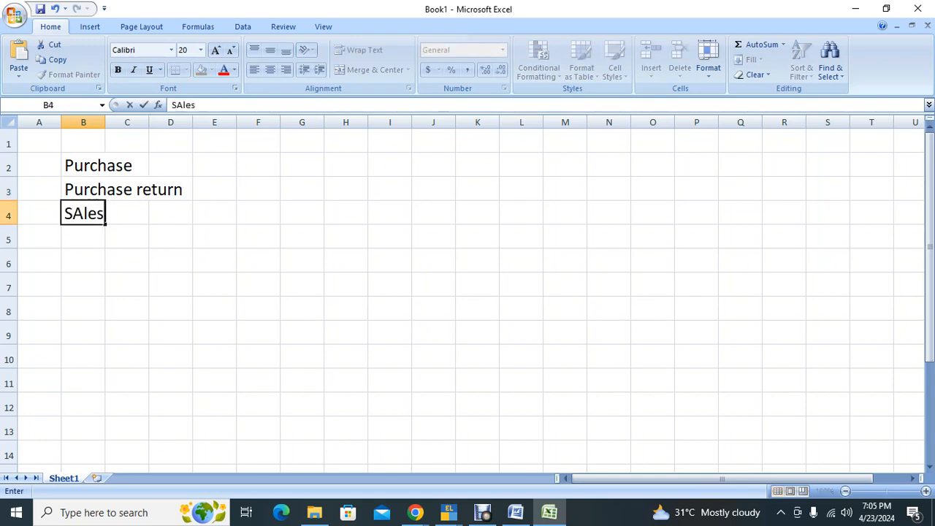
key("Return")
type("Sales")
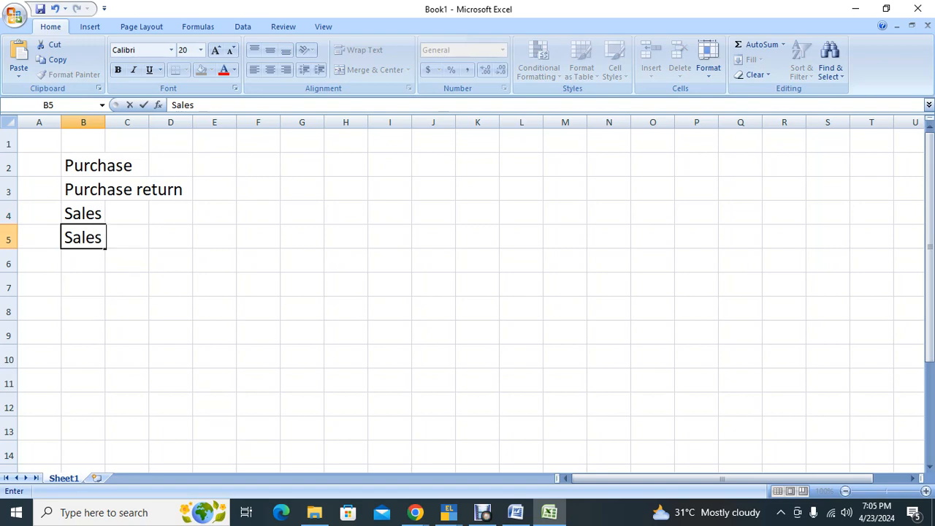
type(" REturn")
key("Return")
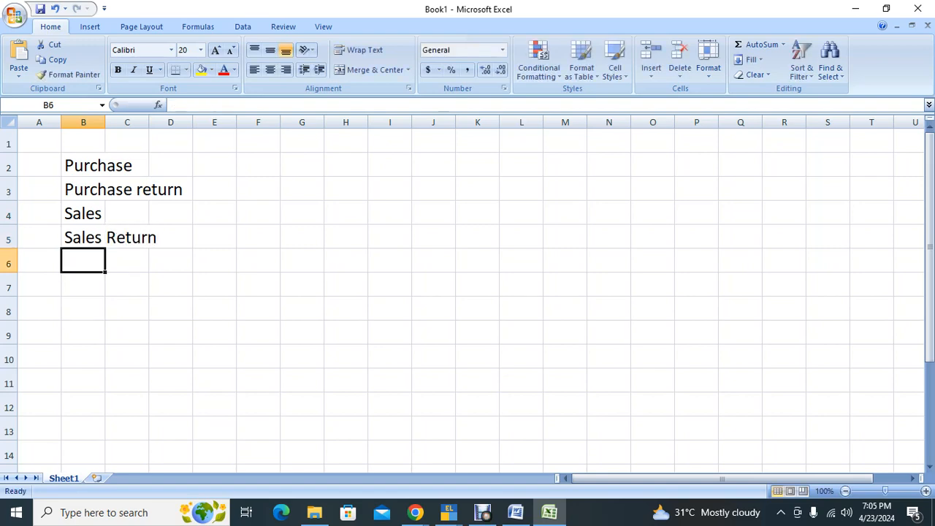
Step: Enter Receipt in cell B6 and Payment in cell B7
type("REceipt")
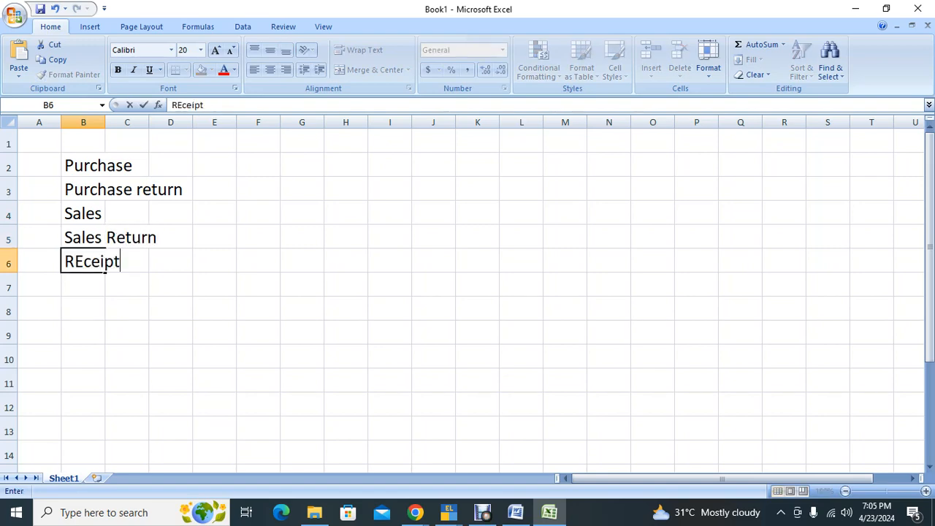
key("Return")
type("Payme")
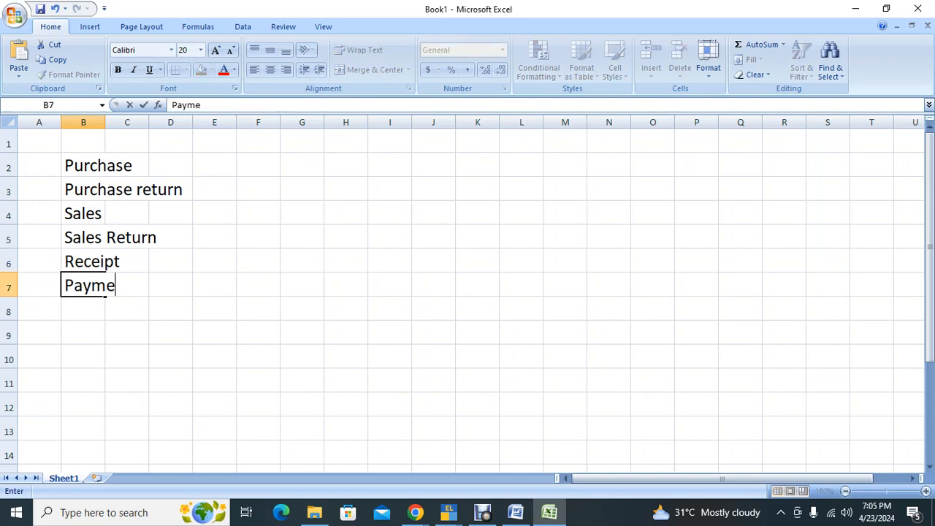
type("nt")
key("Return")
Step: Enter Contra in cell B8 and Jv in cell B9
type("c")
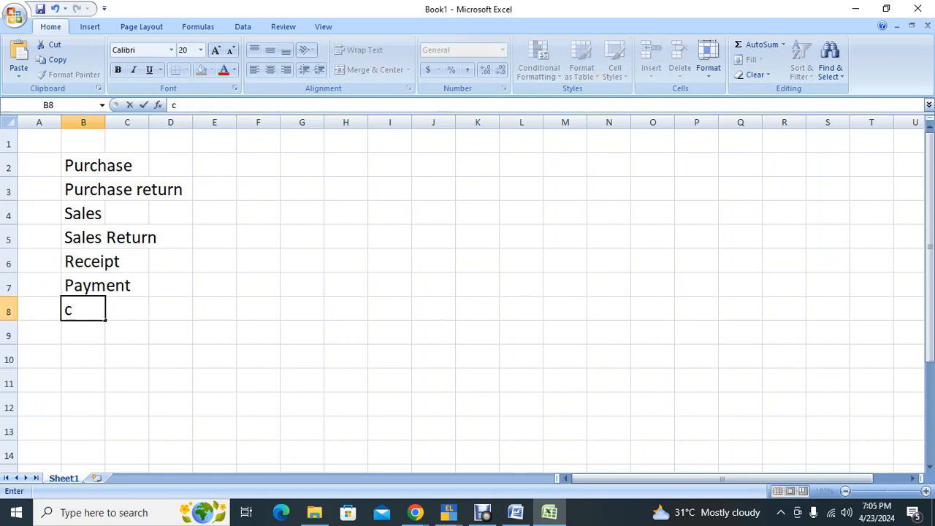
type("o")
key("Escape")
type("Contra")
key("Return")
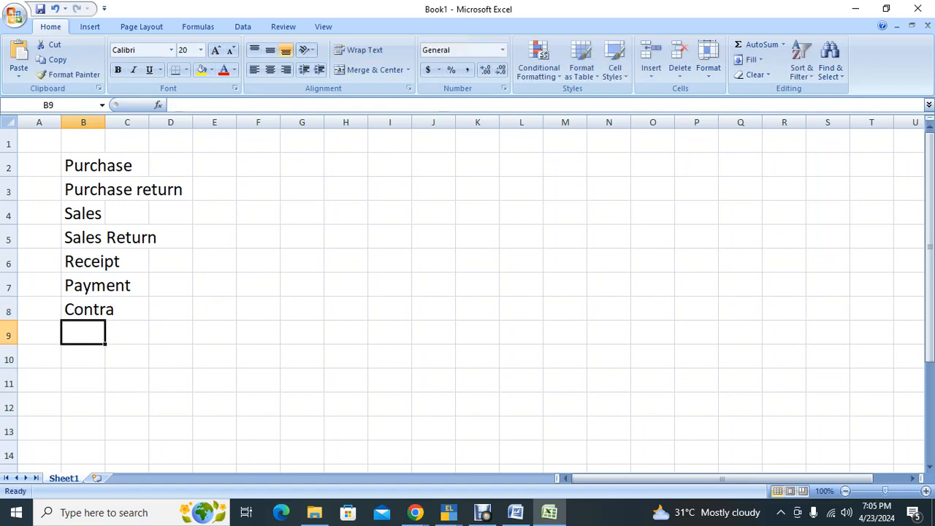
type("Jv")
key("Return")
Step: Enter the column heading Monthly in cell F1
key("Up")
key("Up")
key("Up")
key("Up")
key("Up")
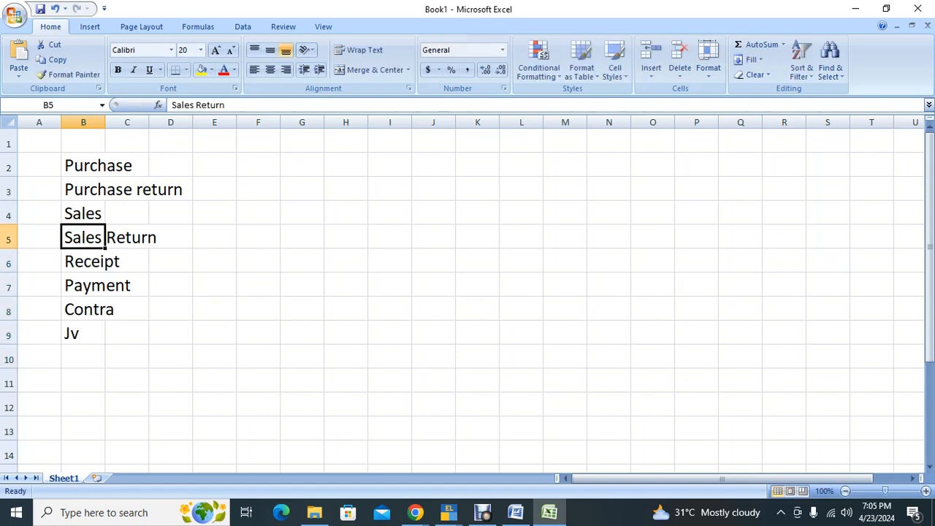
key("Up")
key("Up")
key("Up")
key("Up")
key("Right")
key("Right")
key("Right")
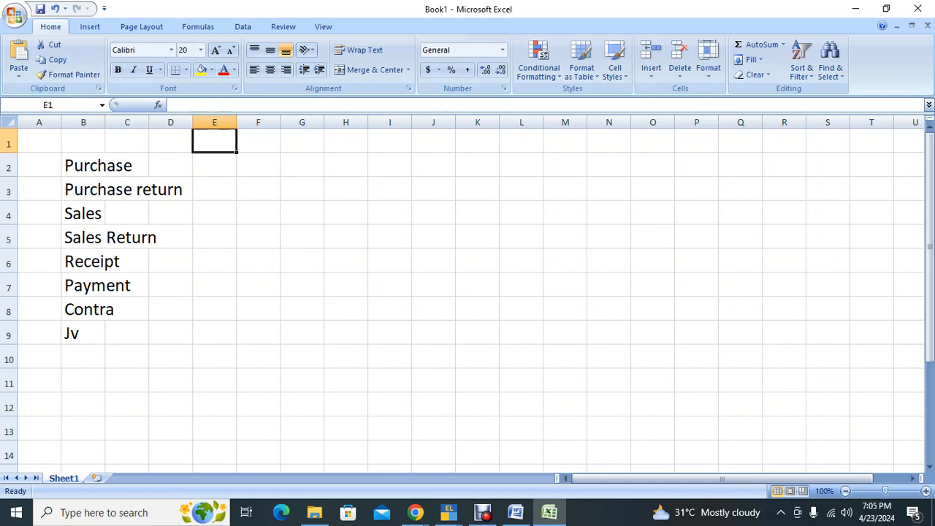
key("Right")
type("Mo")
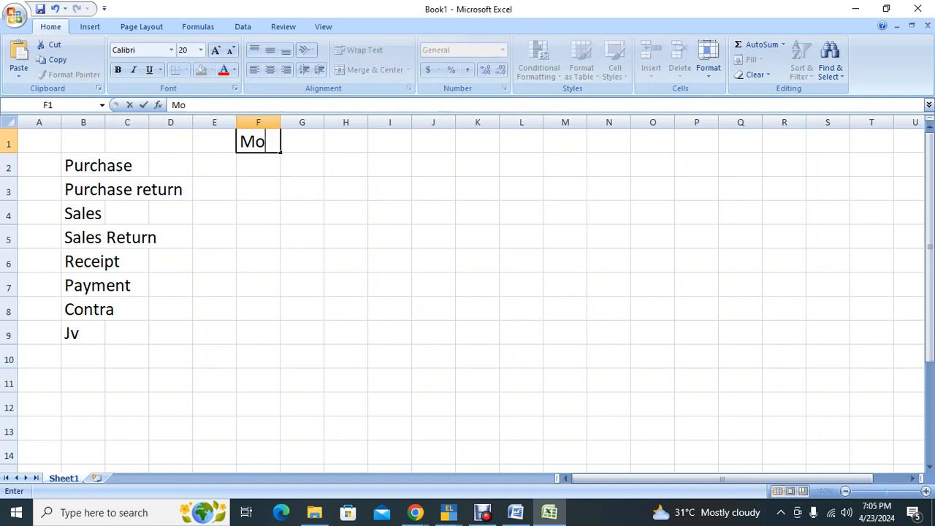
type("nthly")
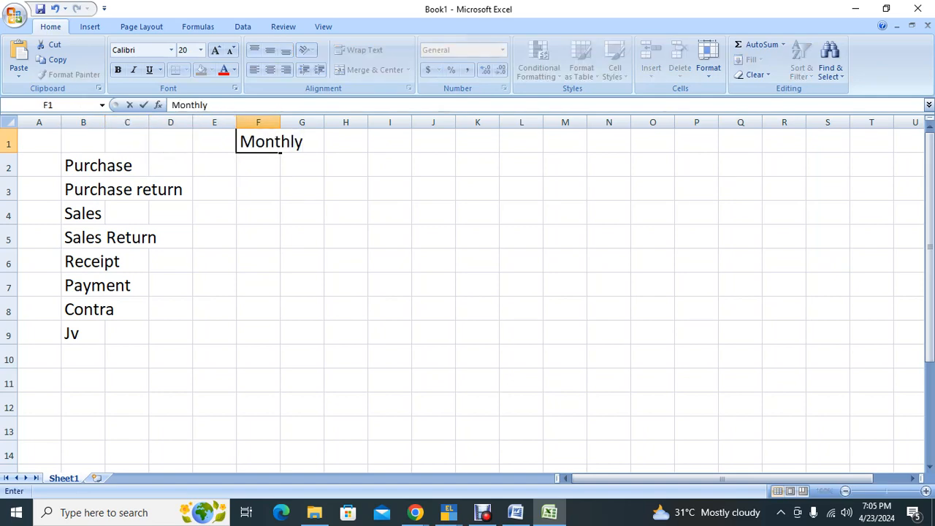
key("Return")
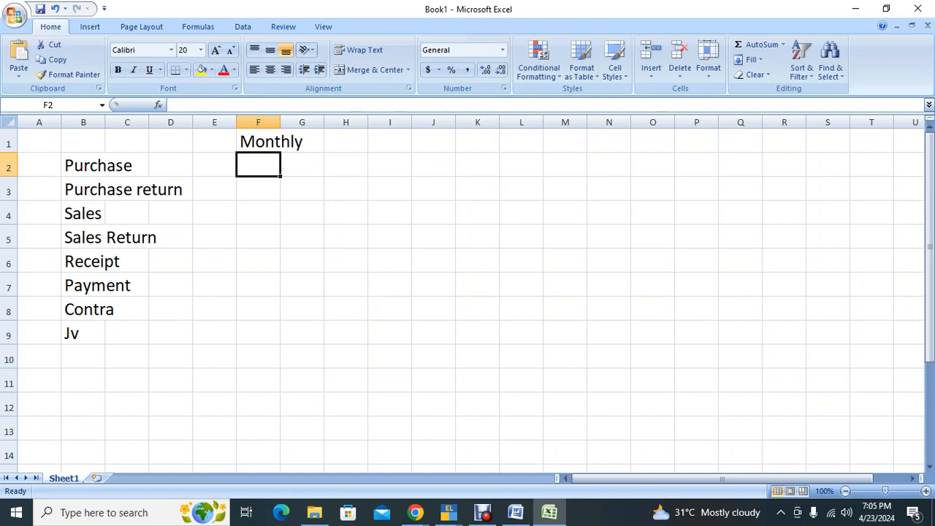
Step: Enter Yes in cells F2 to F7, for the Purchase through Payment rows
type("Yes")
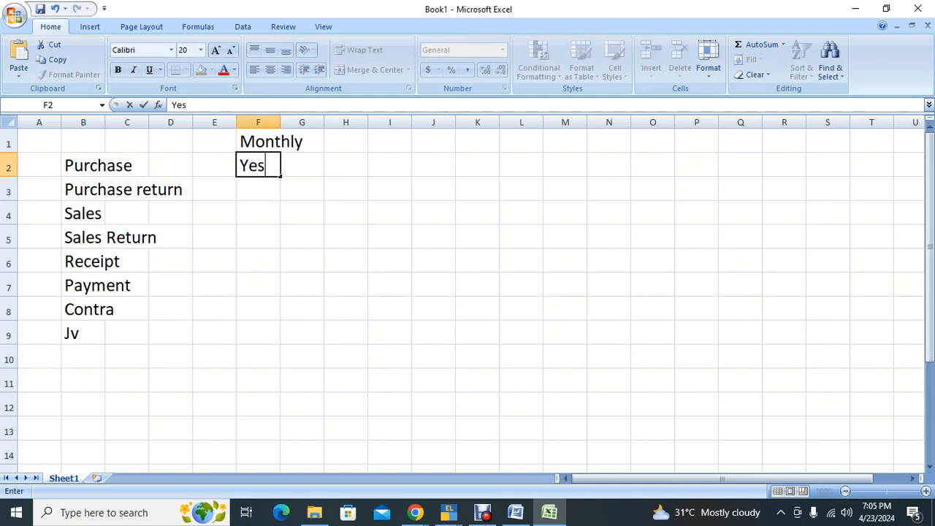
key("Return")
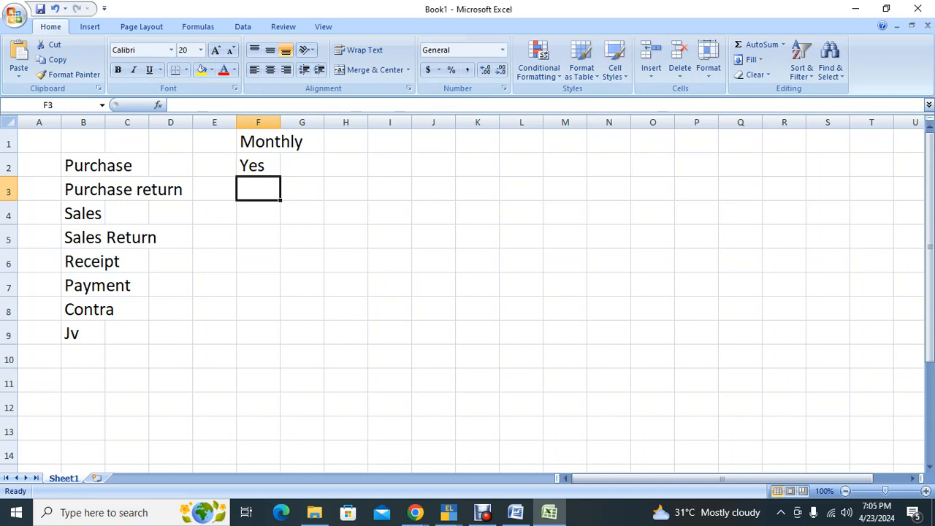
type("y")
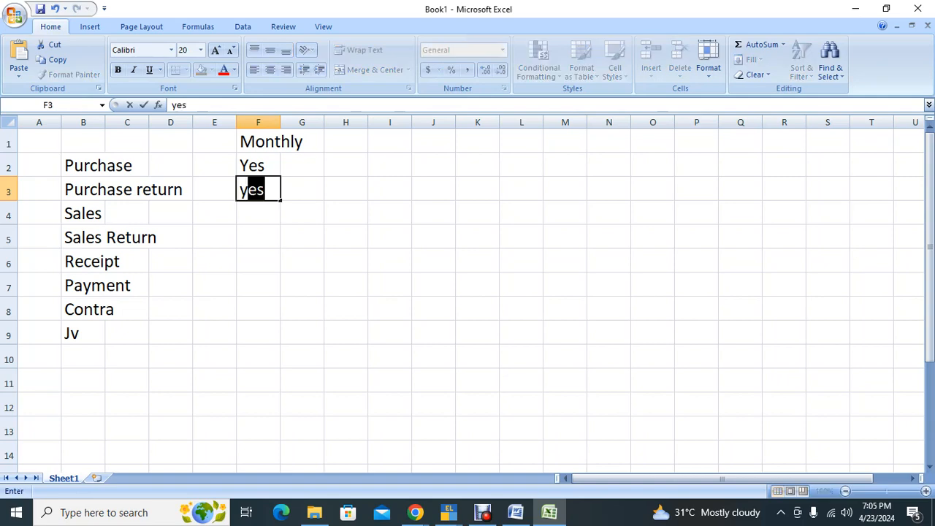
key("Return")
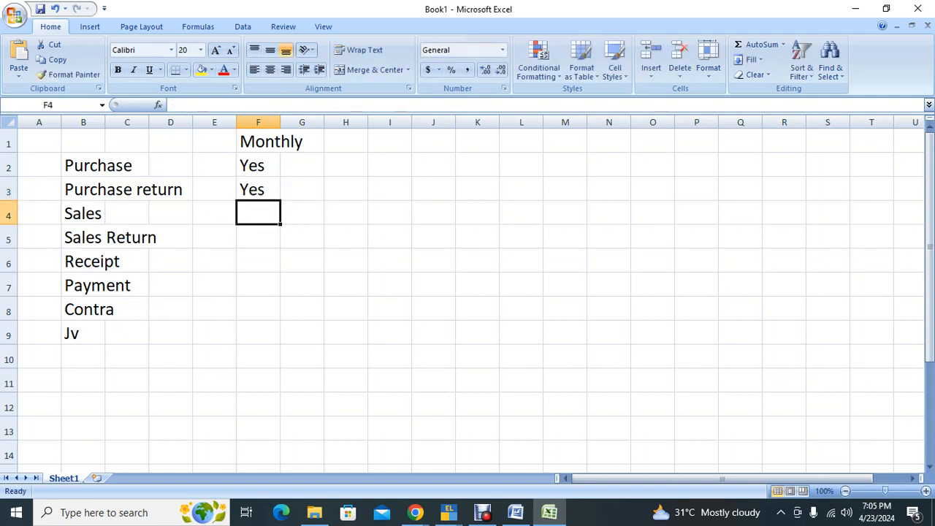
type("y")
key("Return")
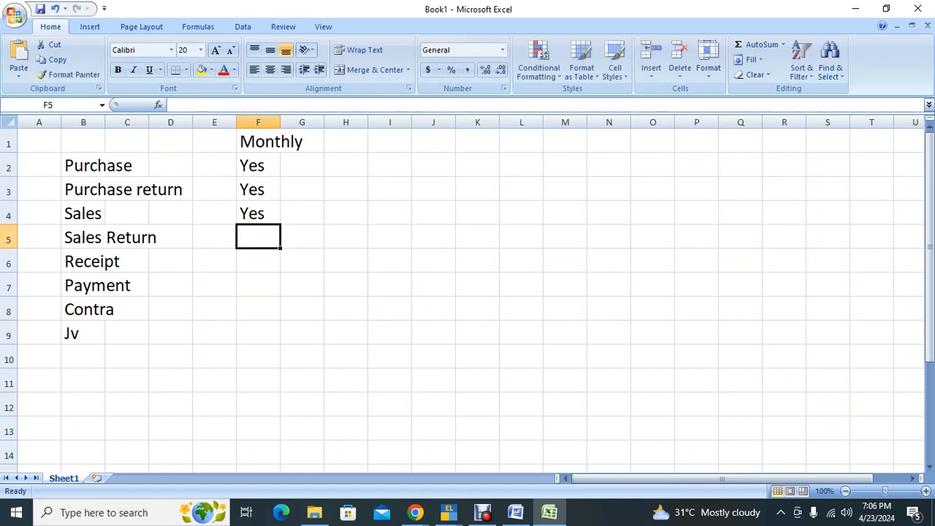
type("y")
key("Return")
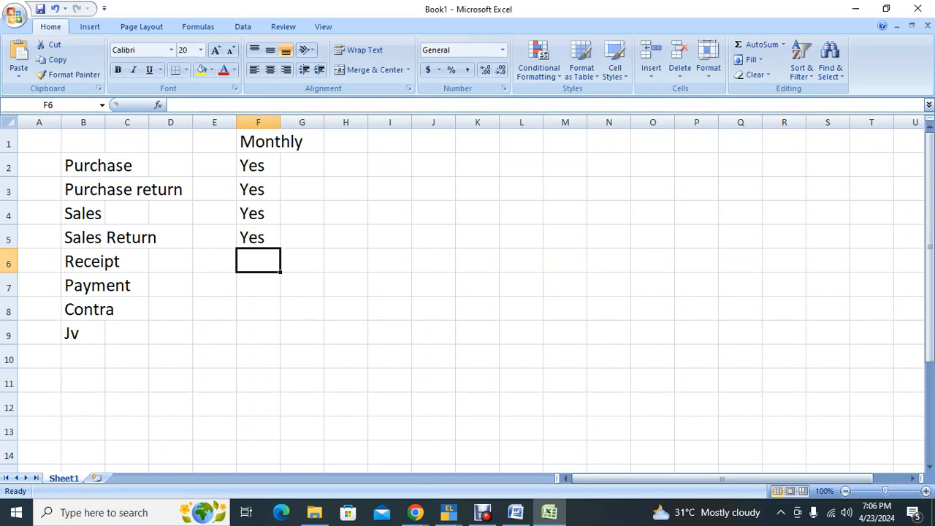
type("y")
key("Return")
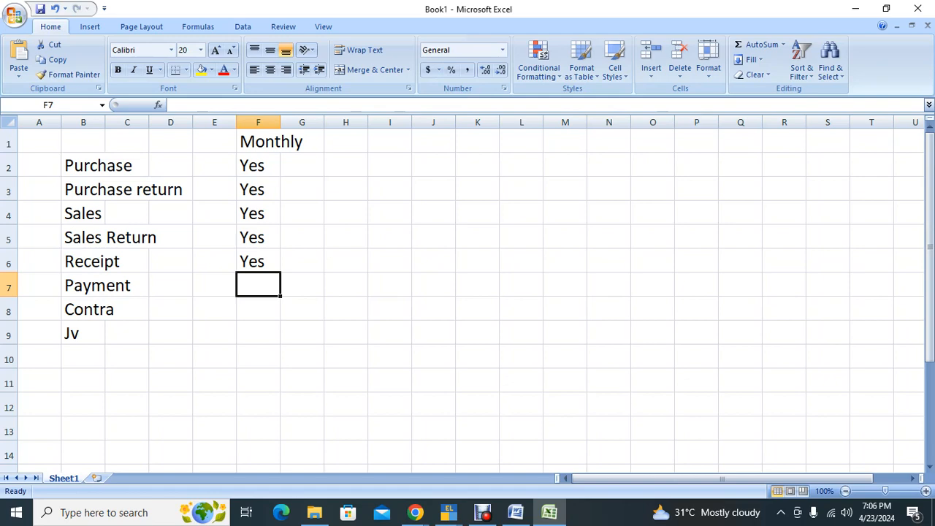
type("y")
key("Return")
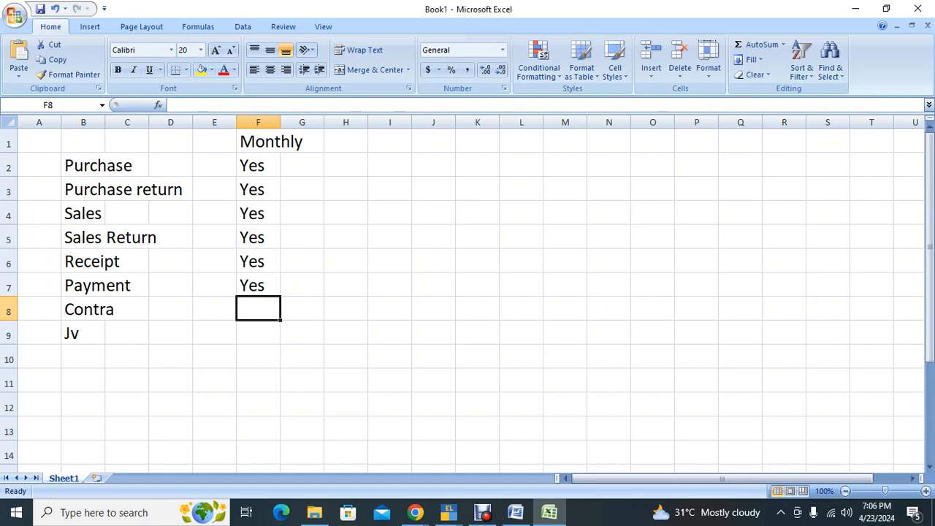
Step: Enter "not req." for Contra in cell F8 and "no" for Jv in cell F9
type("not re")
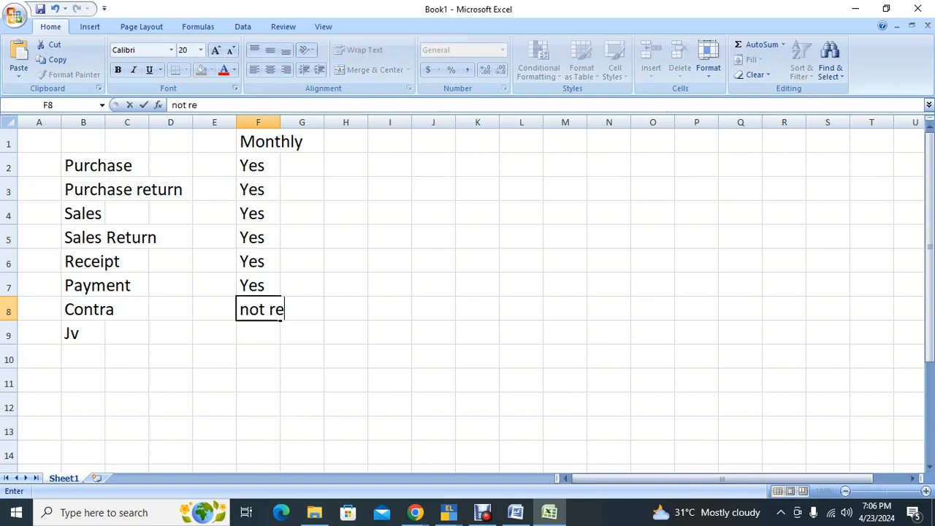
type("q.")
key("Return")
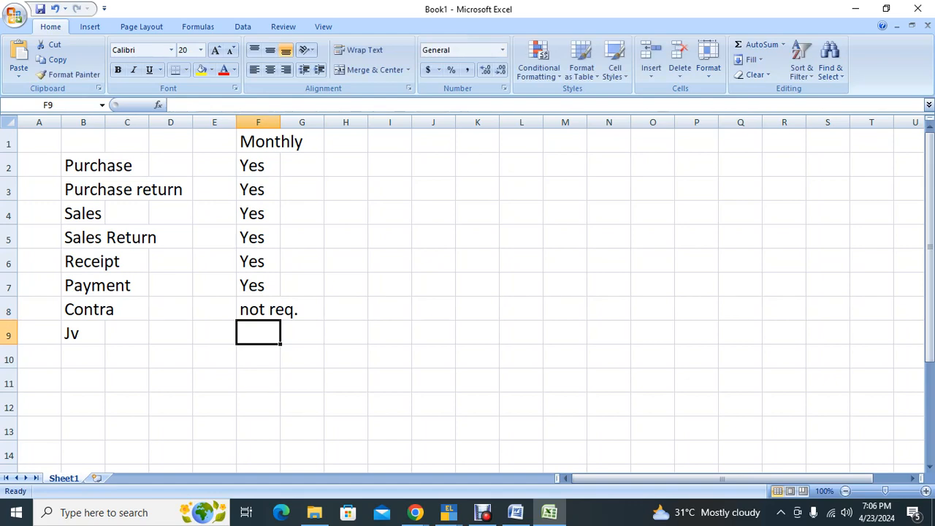
type("no")
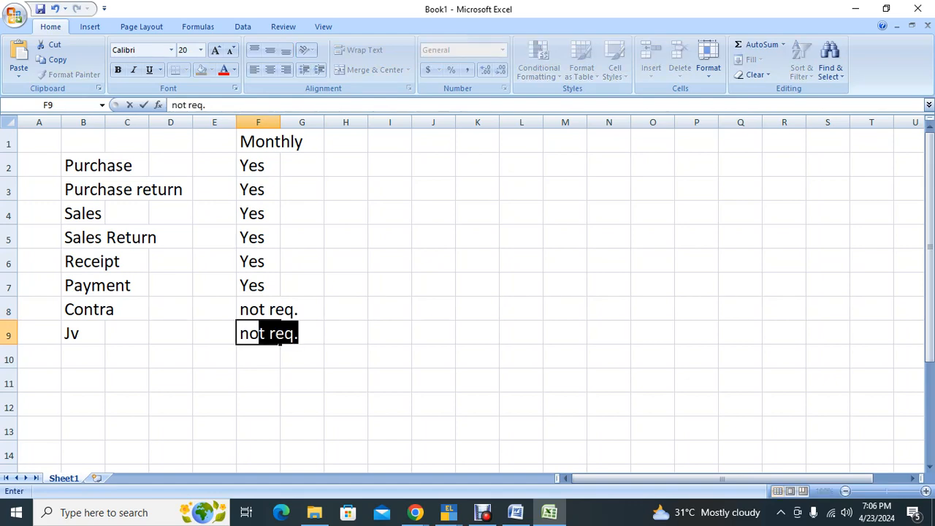
key("Delete")
key("Return")
Step: Enter GSTR 2 for Purchase in cell H2 and fill it down to Purchase return in cell H3
key("Up")
key("Up")
key("Up")
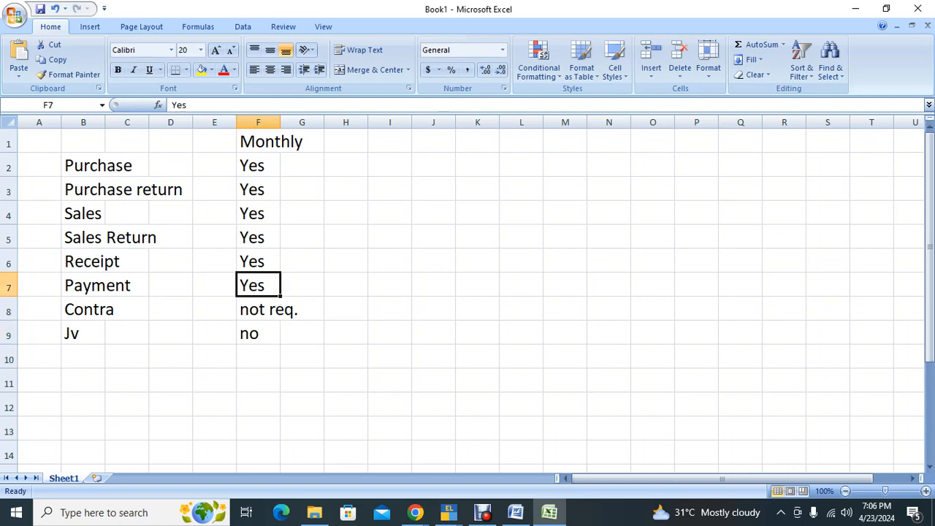
key("Up")
key("Up")
key("Up")
key("Up")
key("Up")
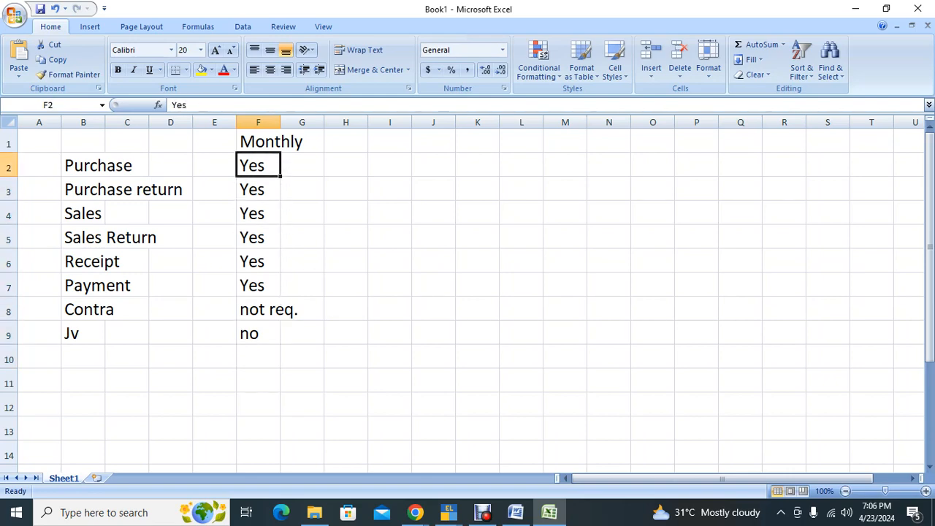
key("alt+Tab")
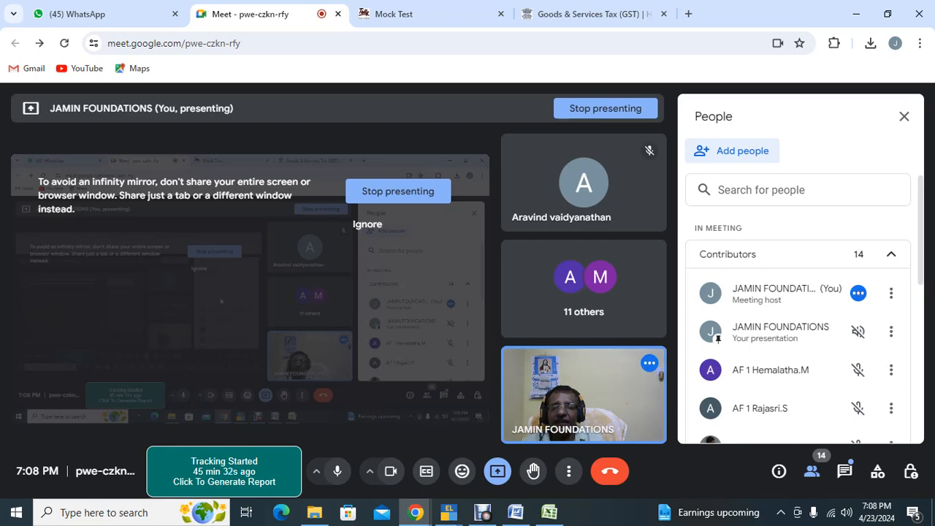
key("alt+Tab")
key("Right")
key("Right")
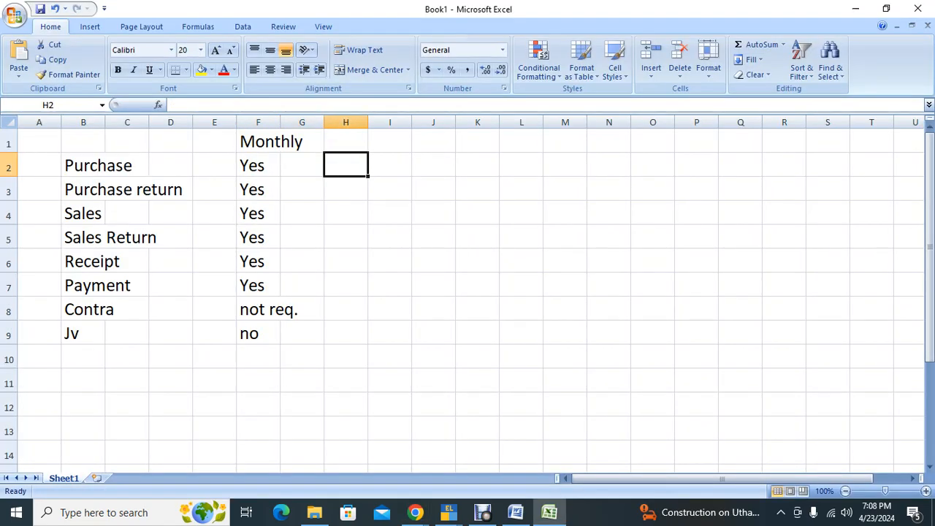
type("GSTR 2")
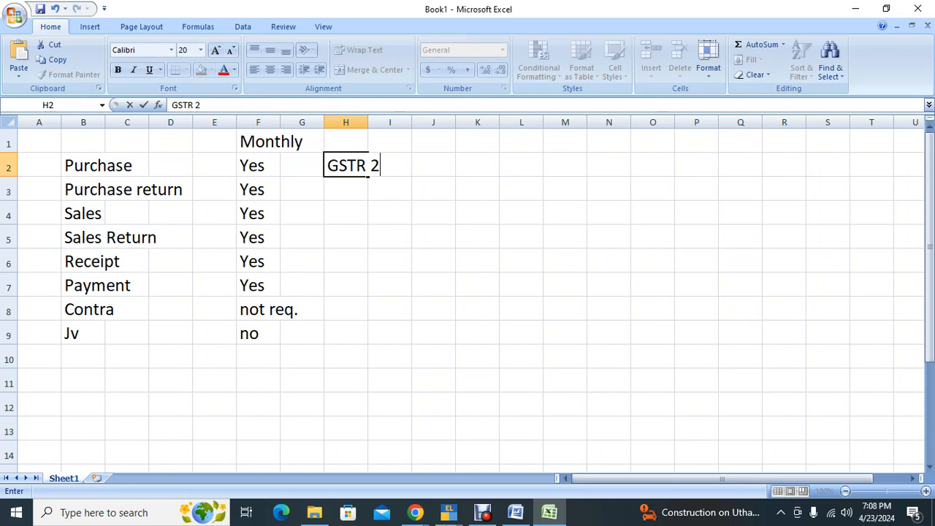
key("Return")
key("Right")
key("Right")
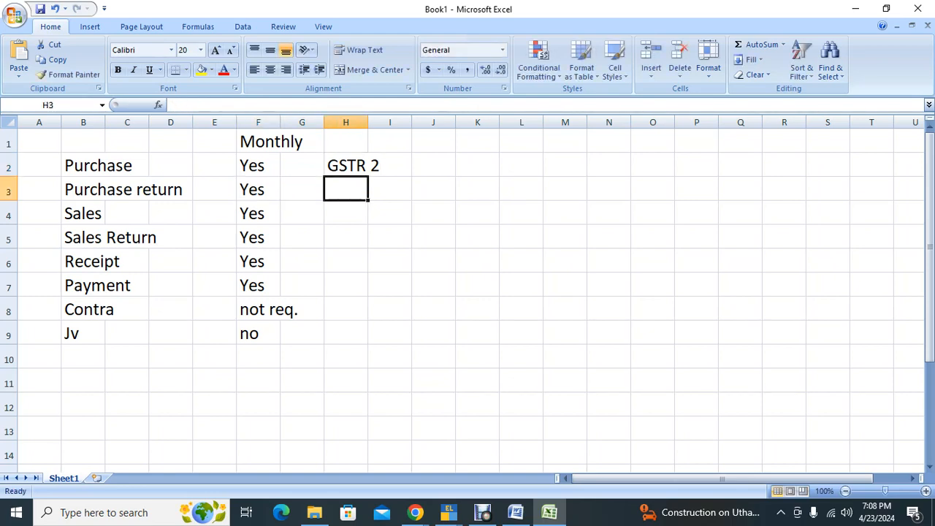
key("ctrl+d")
key("Down")
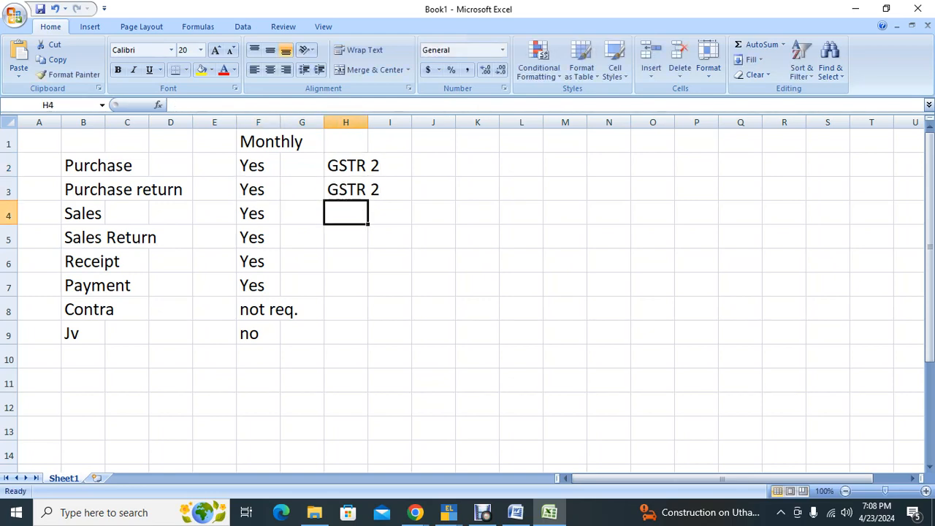
Step: Merge and center cells H4 to H7 beside Sales through Payment, and enter GSTR 1 in the merged cell
key("shift+Down")
key("shift+Down")
key("shift+Down")
key("shift+Down")
key("shift+Down")
key("shift+Up")
key("shift+Up")
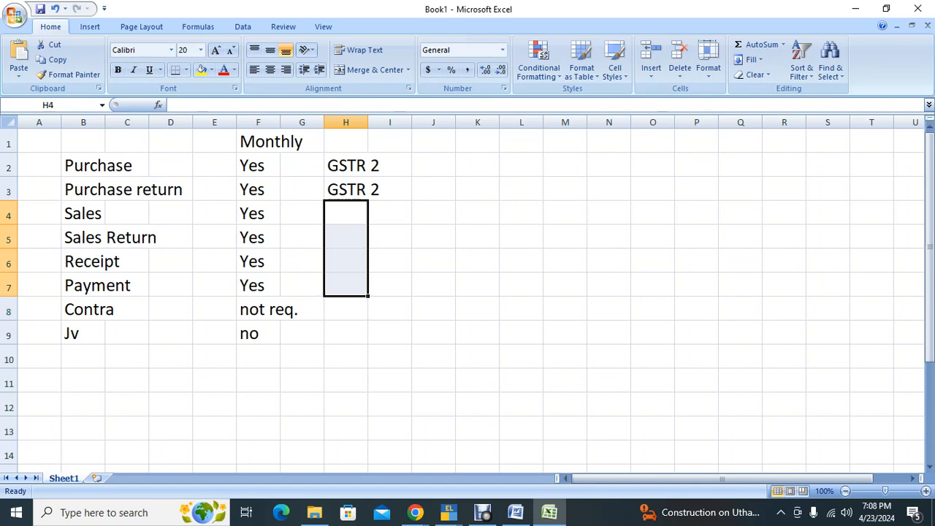
left_click(373, 70)
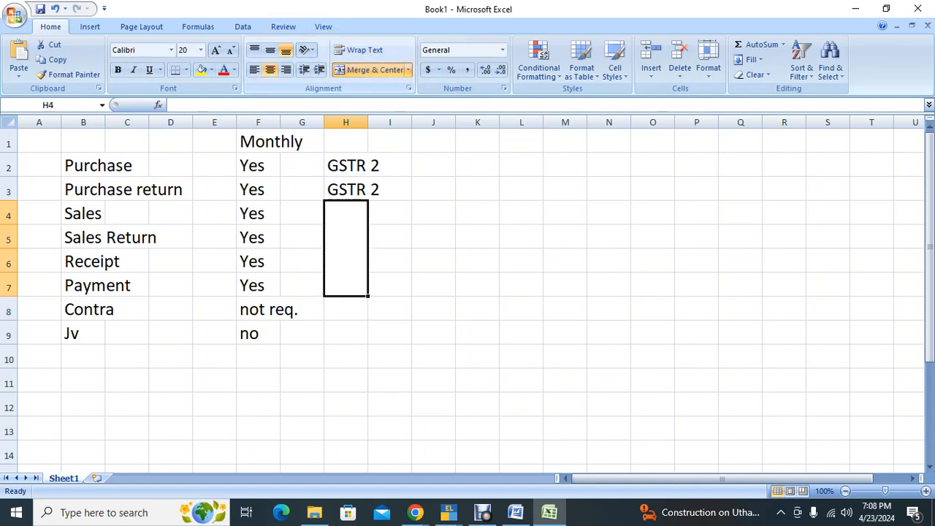
type("GSTR 1")
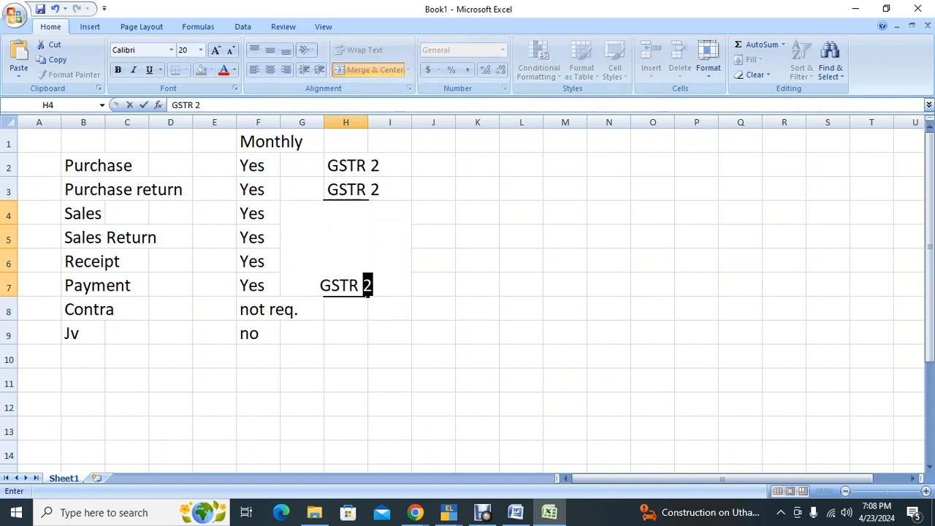
key("Return")
left_click(345, 249)
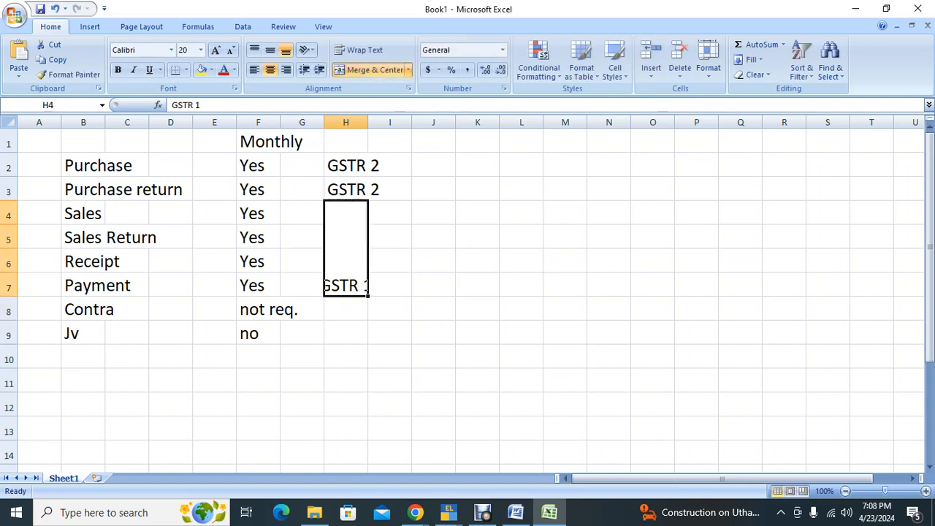
left_click(371, 70)
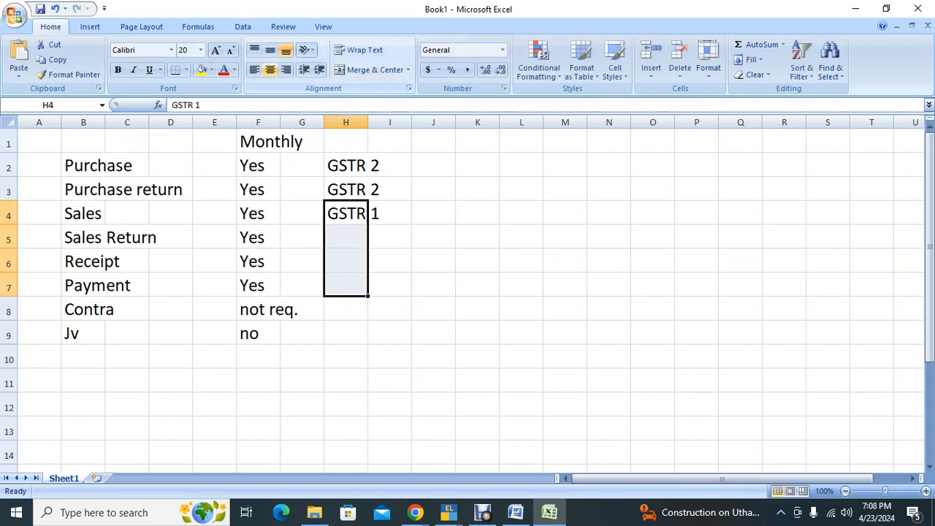
left_click(375, 69)
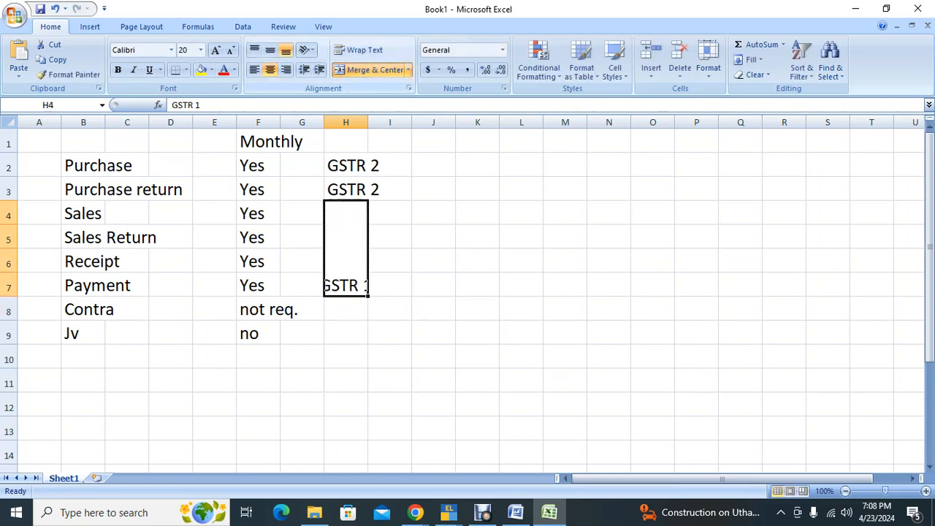
Step: Rotate the GSTR 1 text in merged cell H4 to 90 degrees
right_click(348, 275)
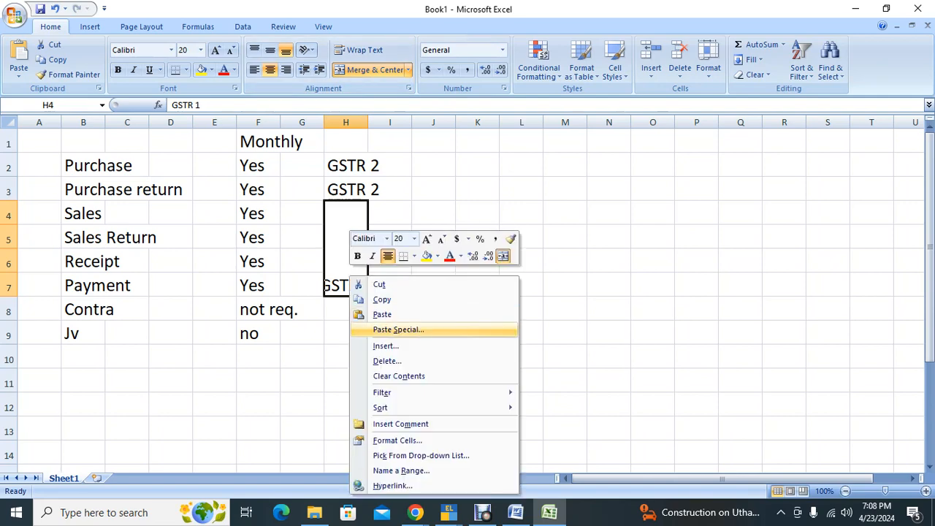
left_click(396, 440)
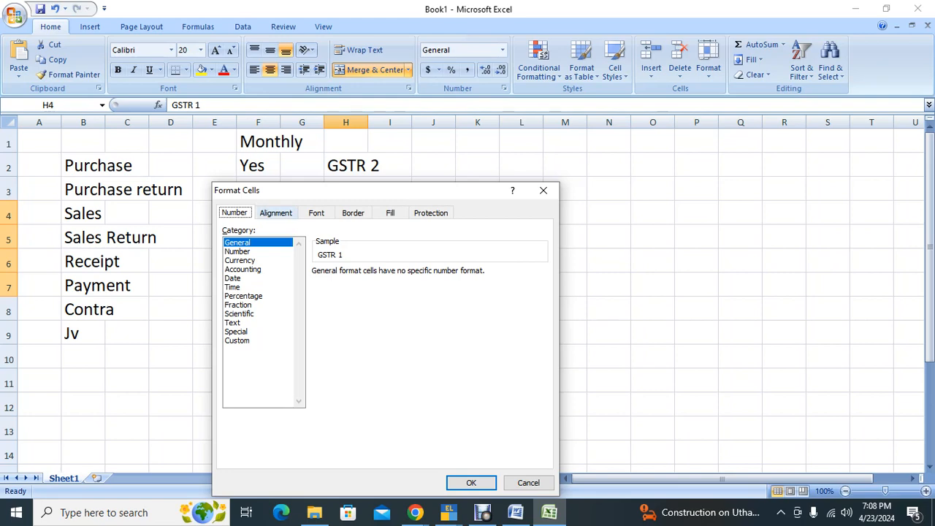
left_click(276, 213)
left_click_drag(532, 282, 495, 246)
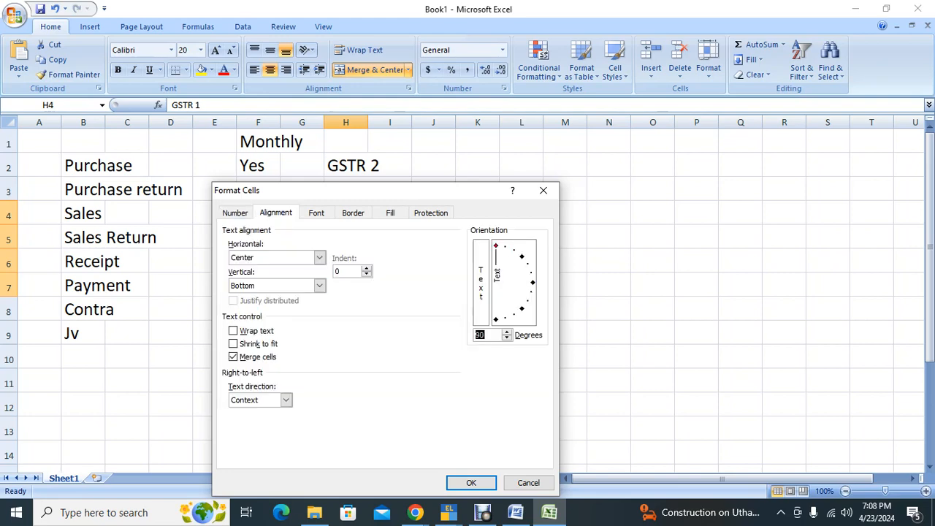
left_click(471, 483)
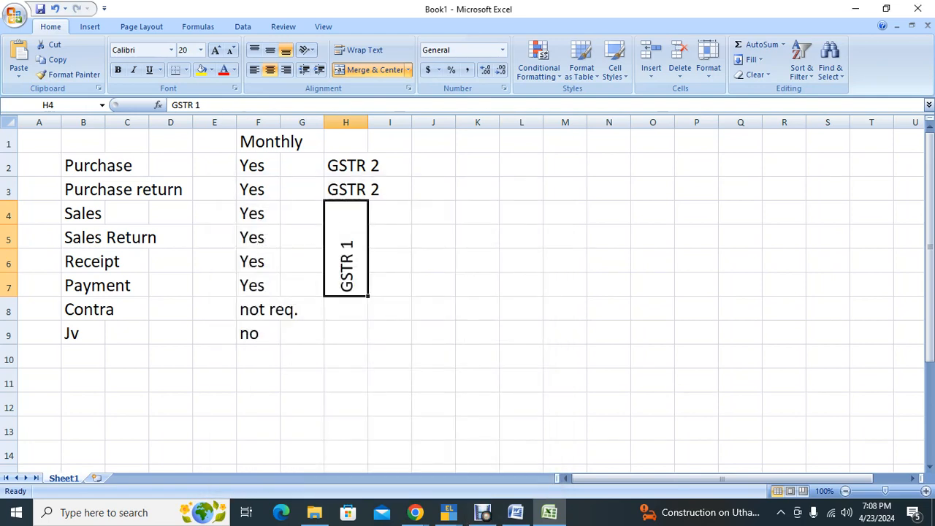
Step: Format the Sales through Payment rows, cells B4 to H7, in bold red text
left_click_drag(82, 213, 353, 267)
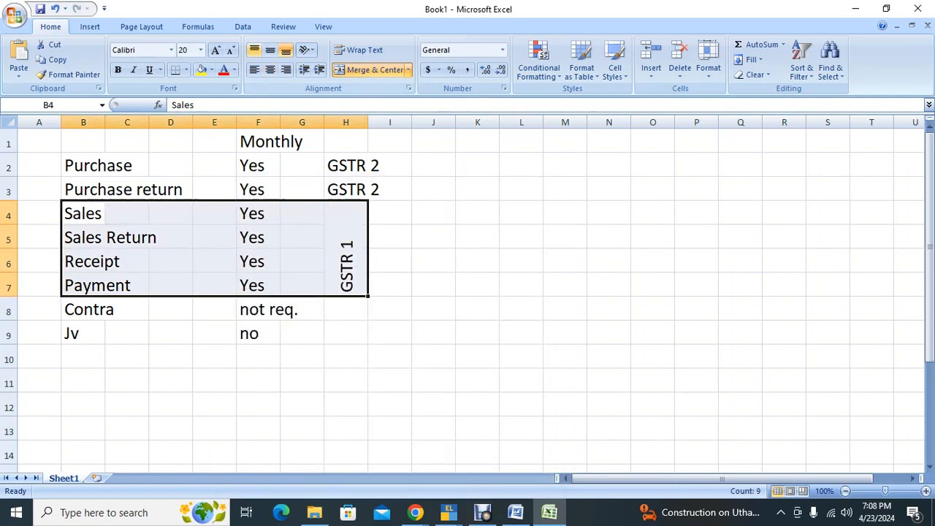
left_click(224, 70)
key("ctrl+b")
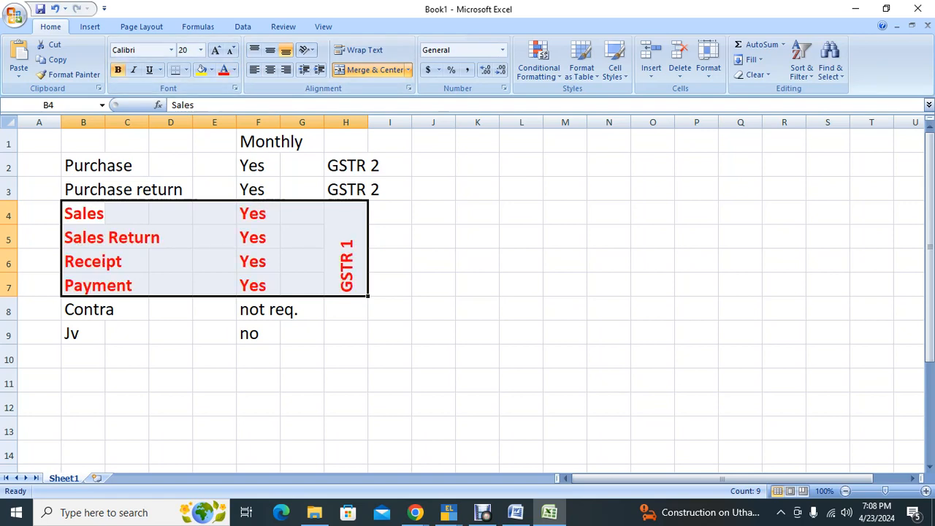
Step: Review the GSTR 1 rows from Sales through Payment against the Purchase and Purchase return rows
left_click(98, 263)
left_click(102, 284)
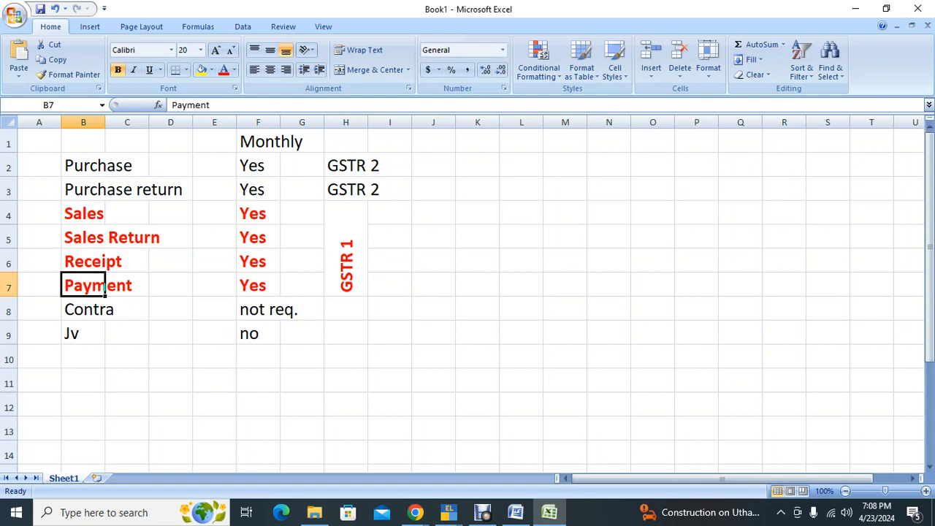
left_click(345, 252)
left_click_drag(95, 166, 102, 190)
left_click(303, 166)
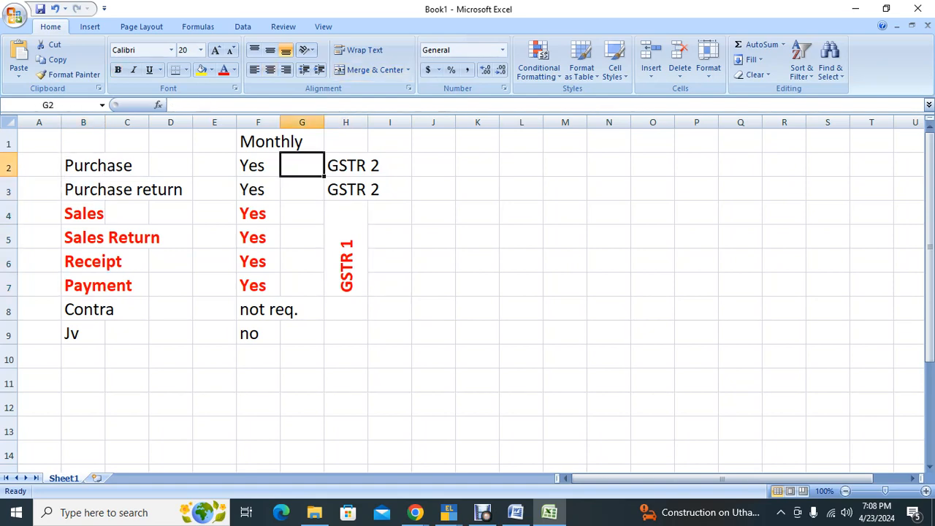
left_click(83, 214)
left_click(102, 237)
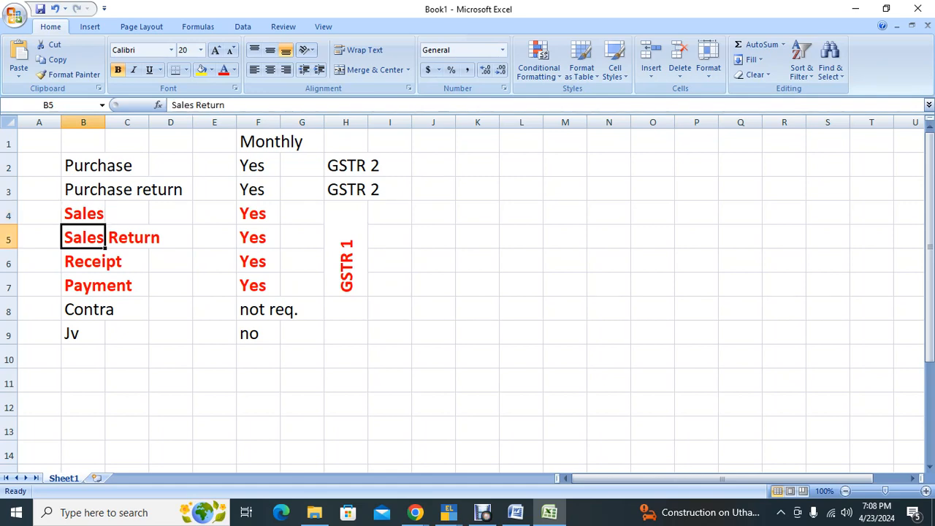
left_click(103, 261)
left_click(106, 287)
Step: Switch to the TallyPrime window showing the GSTR-3B report of Ganesh Foundations
key("alt+Tab")
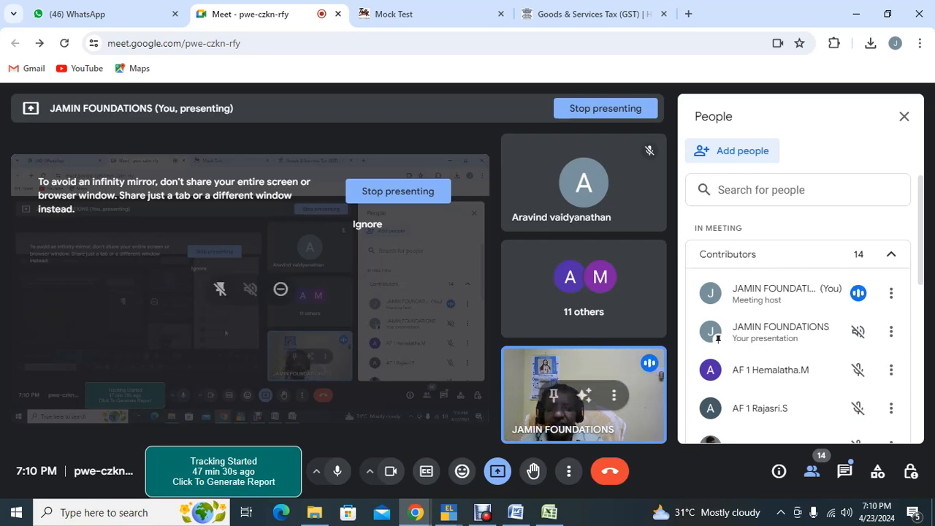
mouse_move(448, 512)
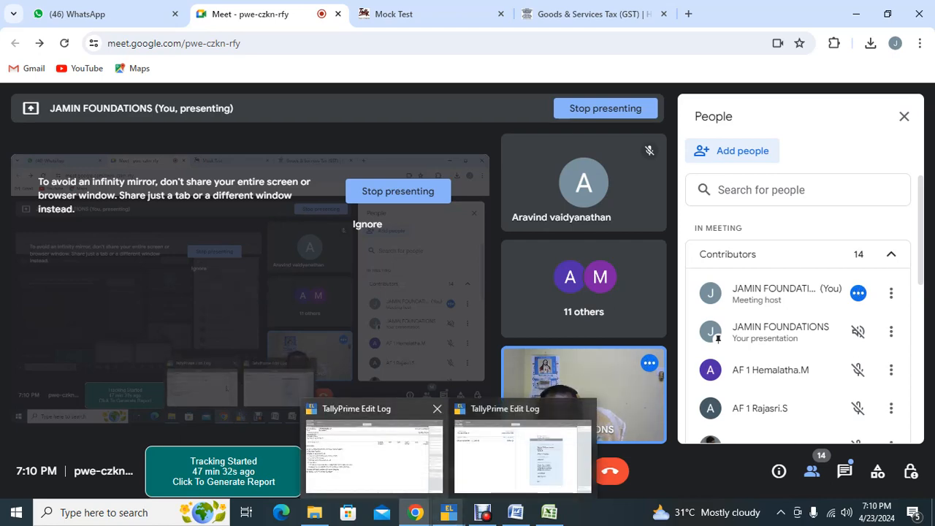
left_click(376, 453)
Step: Examine the GSTR-3B return sections, from the voucher summary down to 6.1 Interest, Late Fee, Penalty and Others
key("Down")
key("Down")
key("Down")
key("Down")
key("Down")
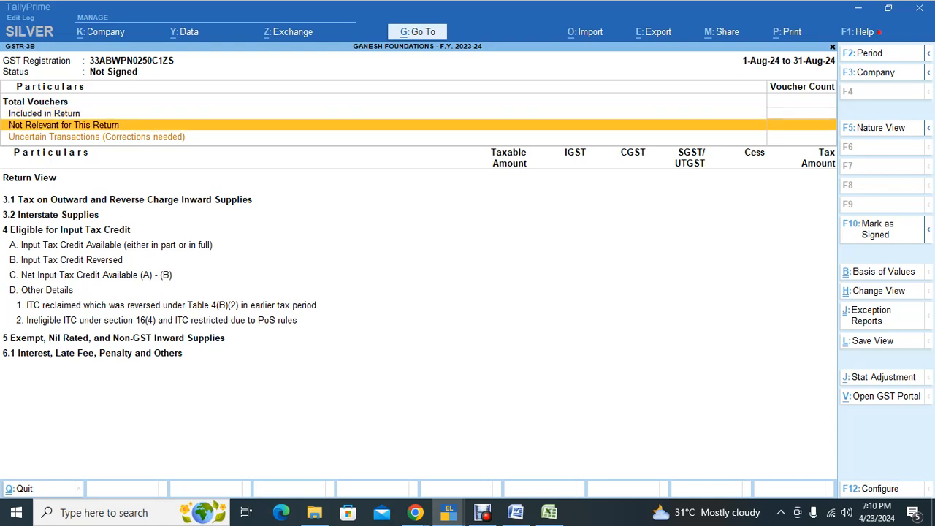
key("Up")
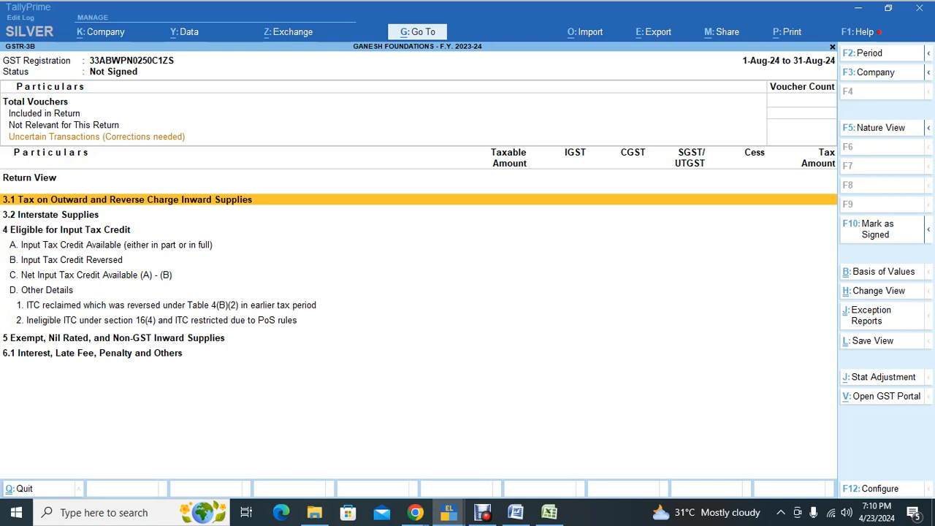
key("Down")
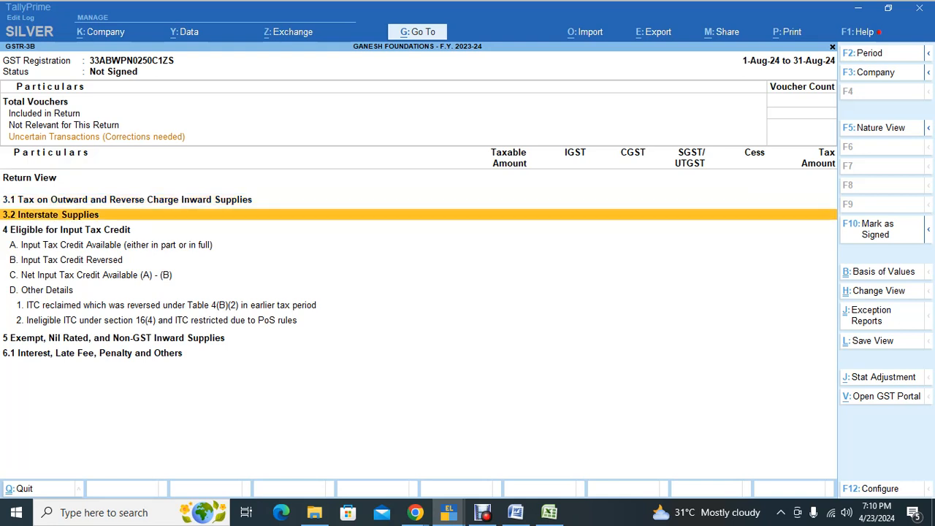
key("Down")
key("Down")
key("Down")
key("Down")
key("Down")
key("Down")
key("Down")
key("Down")
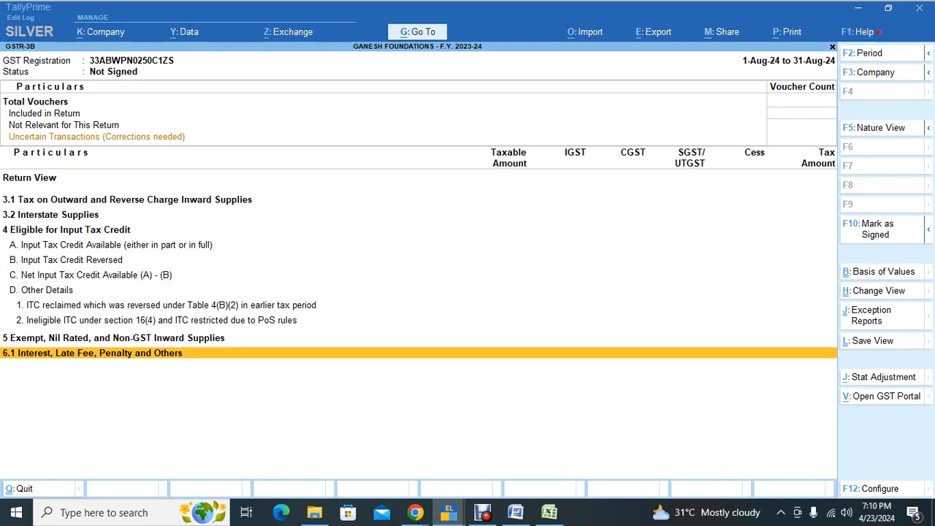
key("Up")
key("Up")
key("Up")
key("Up")
key("Up")
key("Up")
key("Up")
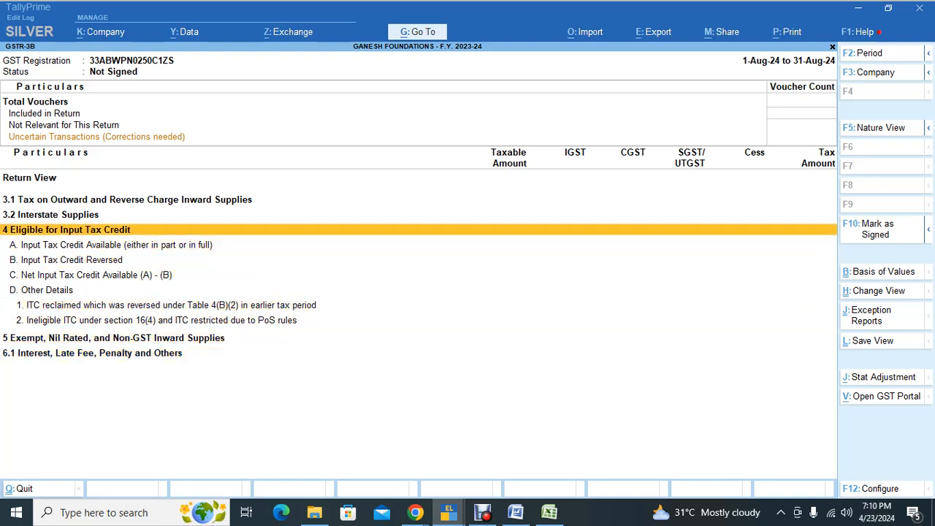
key("Up")
key("Up")
key("Up")
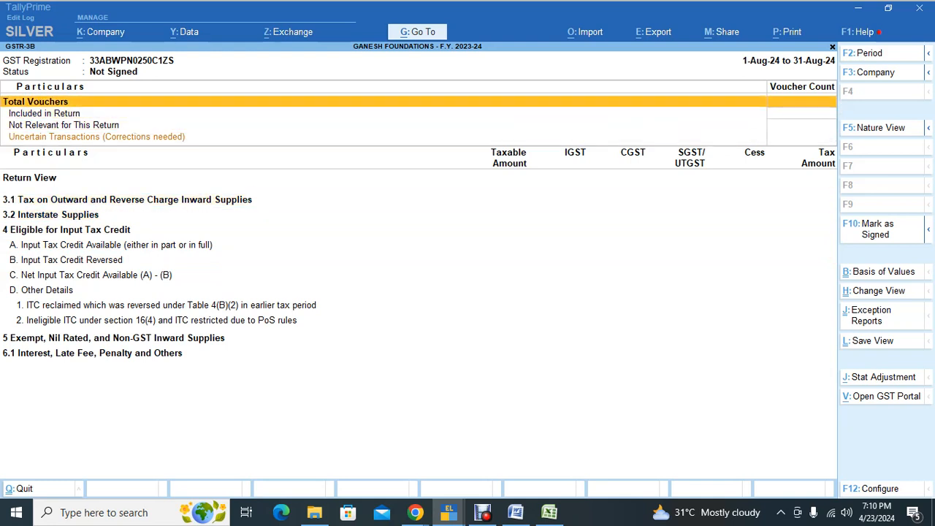
Step: Open the GSTR-1 report from the GST reports and set its period to 1-4-2023 through 30-4-2023
key("Escape")
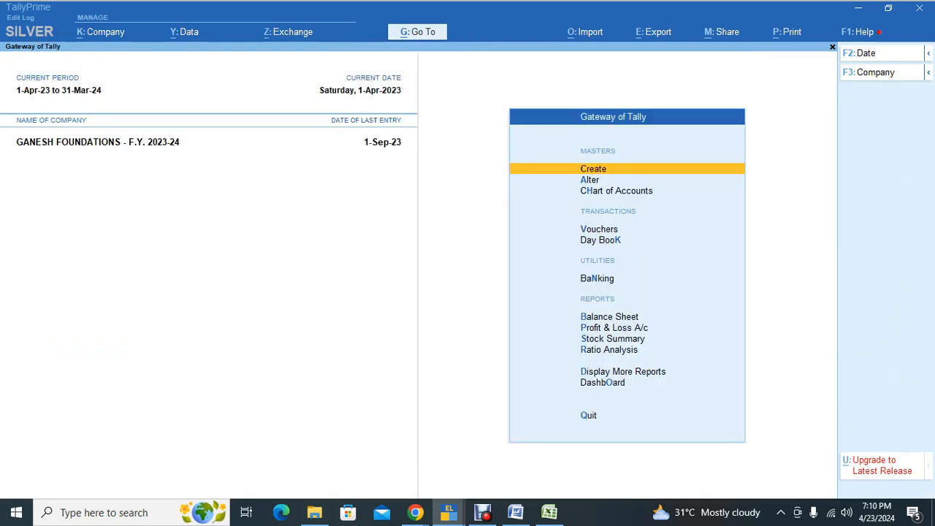
key("d")
key("g")
key("Down")
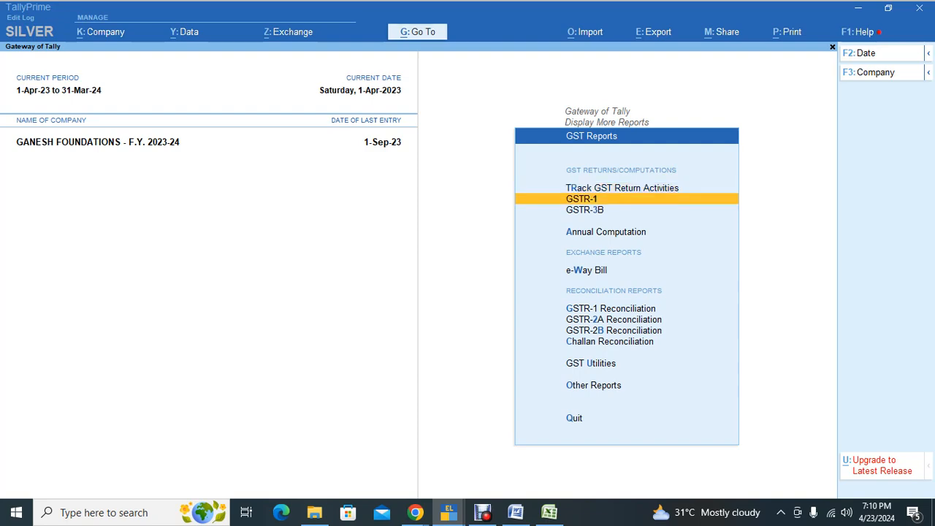
key("Return")
key("F2")
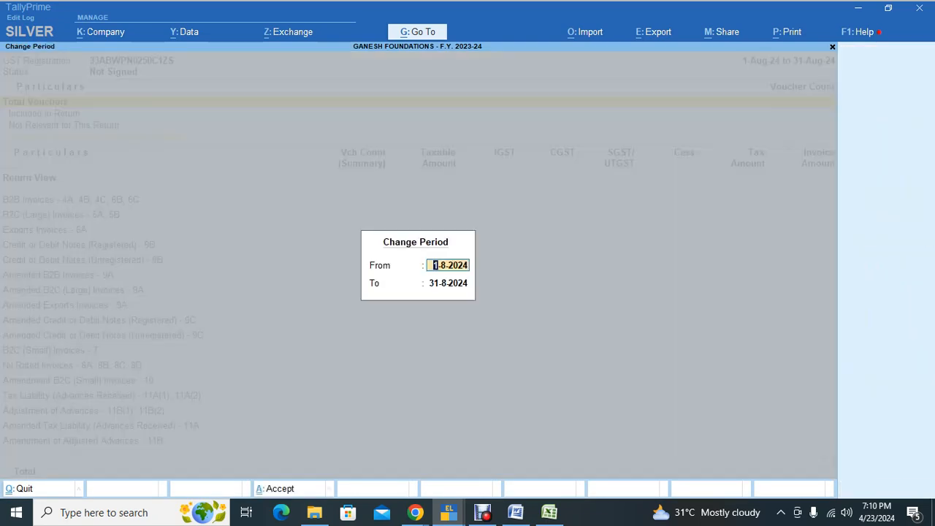
type("1-4-23")
key("Return")
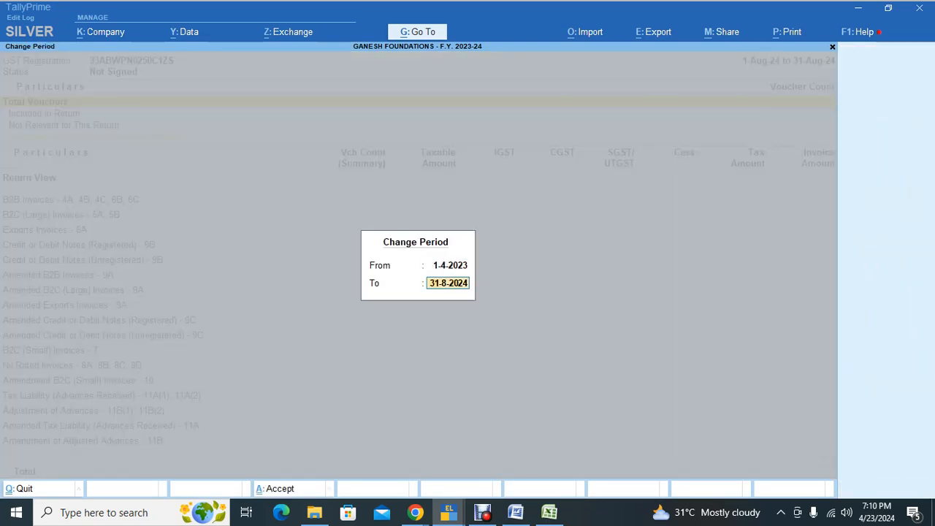
type("30-04-23")
key("Return")
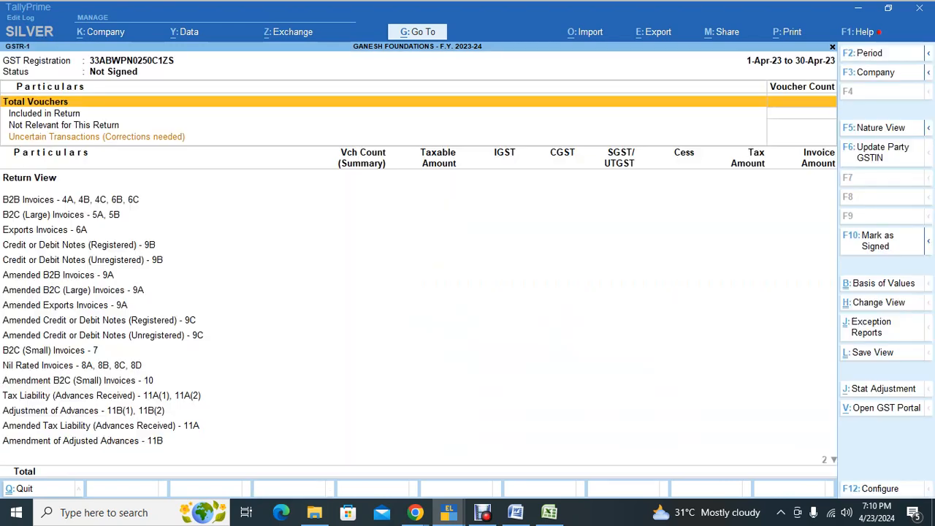
Step: Examine the GSTR-1 return sections down to the amended advances, and leave the report
key("Down")
key("Down")
key("Down")
key("Down")
key("Down")
key("Down")
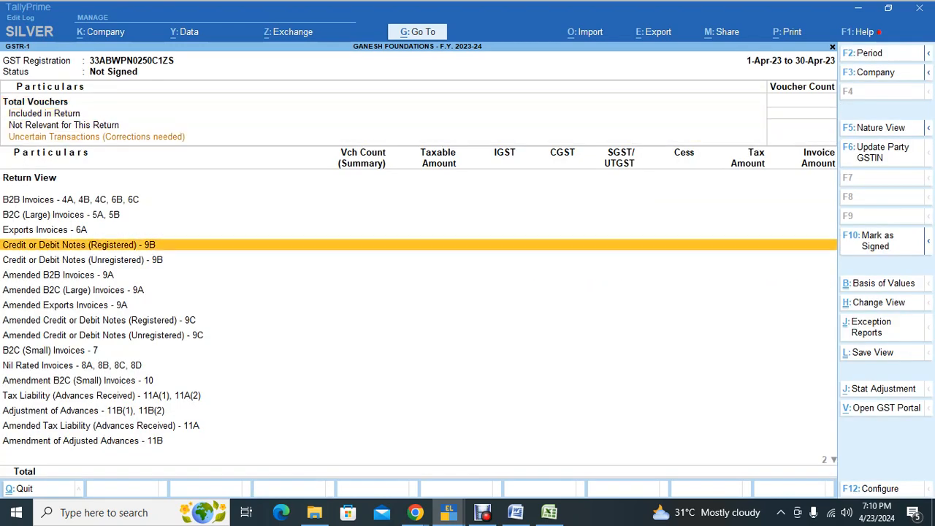
key("Up")
key("Up")
key("Up")
key("Up")
key("Up")
key("Up")
key("Up")
key("Up")
key("Up")
key("Up")
key("Up")
key("Up")
key("Up")
key("Up")
key("Up")
key("Up")
key("Up")
key("Up")
key("Up")
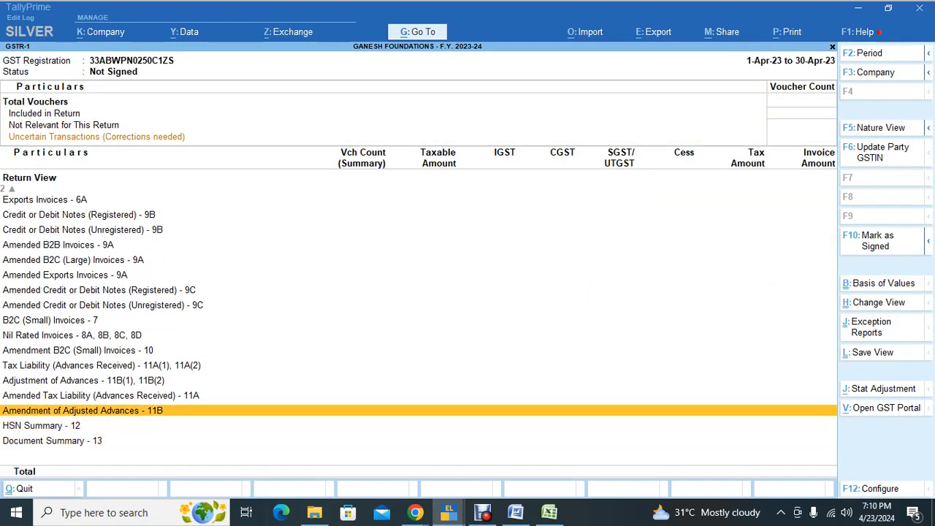
key("Down")
key("Down")
key("Down")
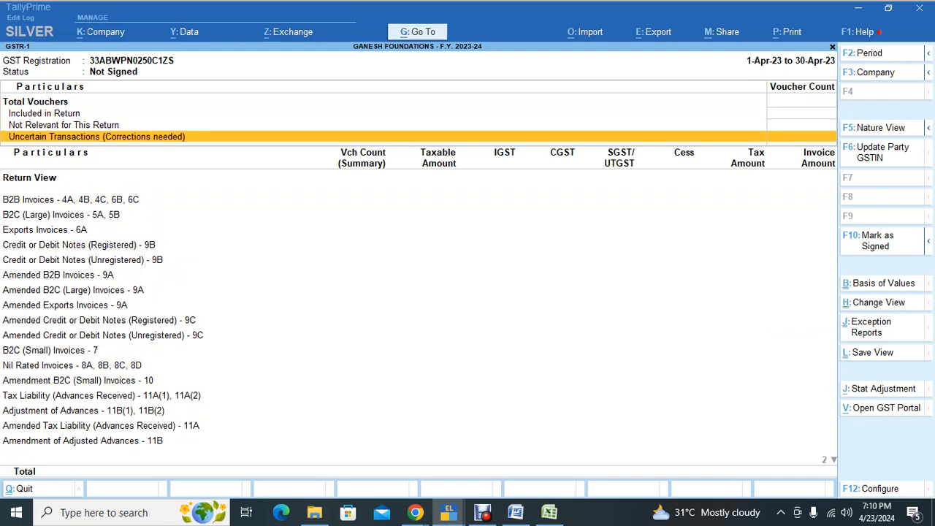
key("Escape")
key("Escape")
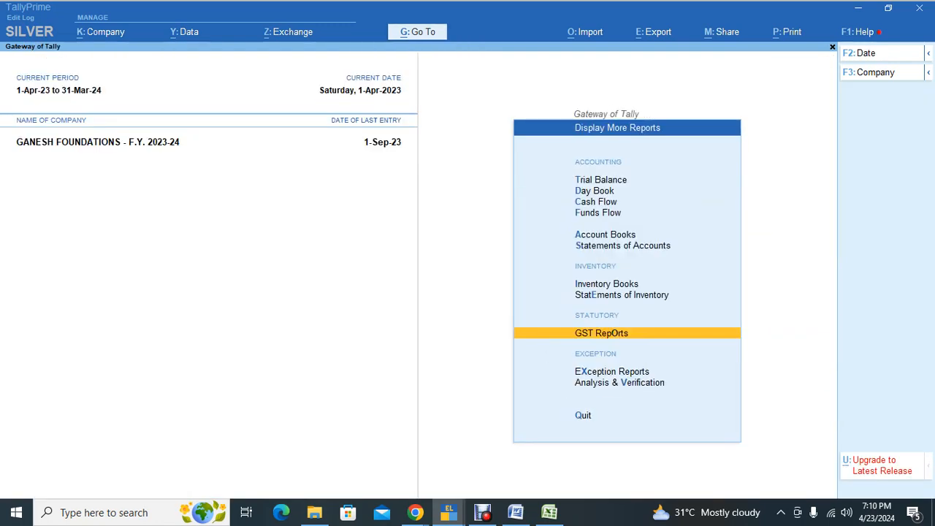
Step: View the company alteration details of Ganesh Foundations and leave them
key("alt+k")
key("a")
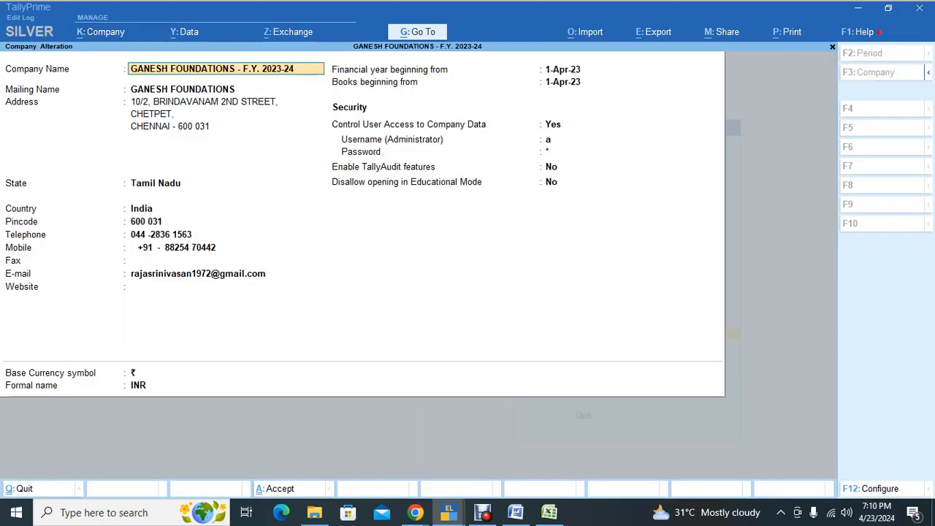
key("Escape")
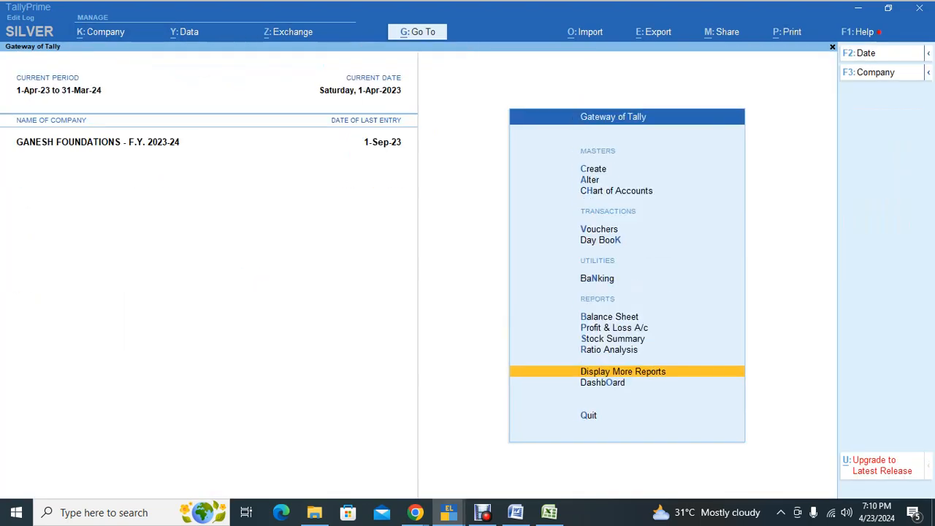
Step: Open the monthly Sales Register from the account books and go to May
key("Escape")
key("n")
key("d")
key("a")
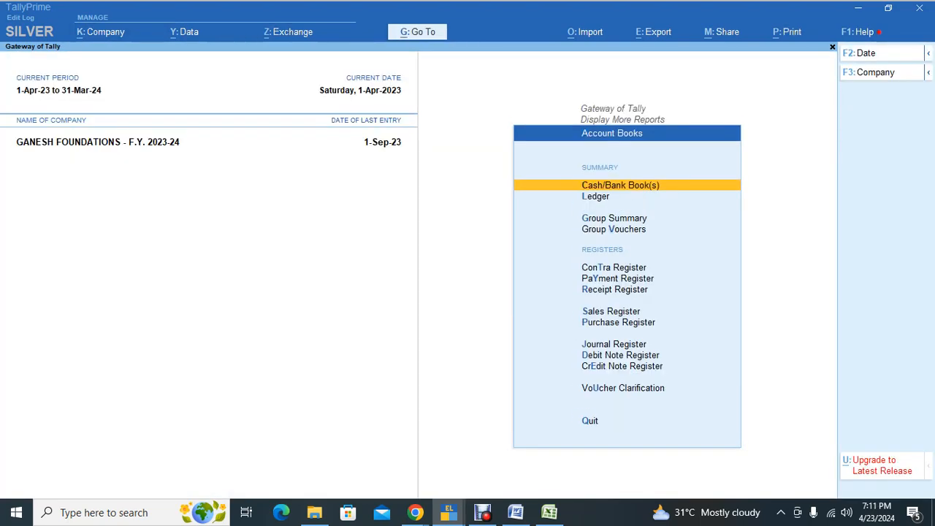
key("s")
key("Up")
key("Up")
key("Up")
key("Up")
key("Up")
key("Up")
key("Up")
key("Up")
key("Up")
key("Up")
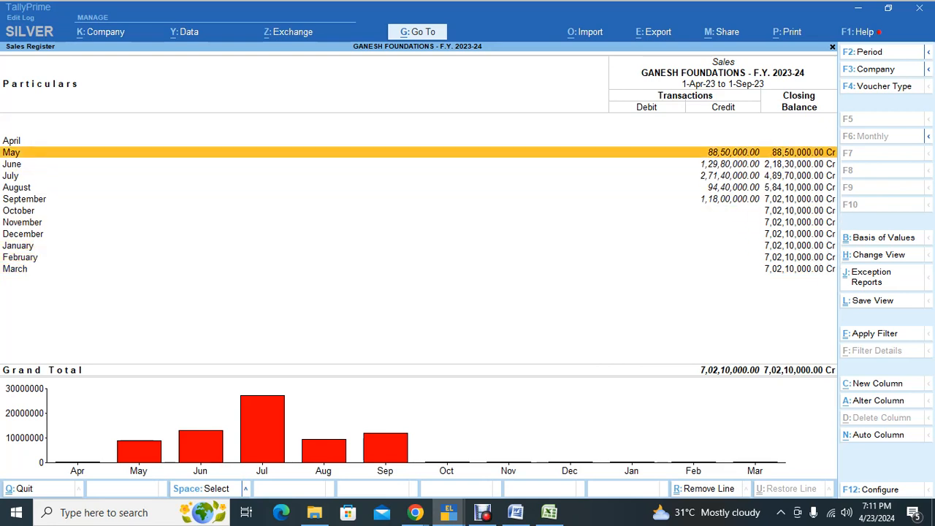
Step: Open a May sales voucher, look through the following vouchers' GST entries, and return to the Gateway of Tally without saving
key("Return")
key("Return")
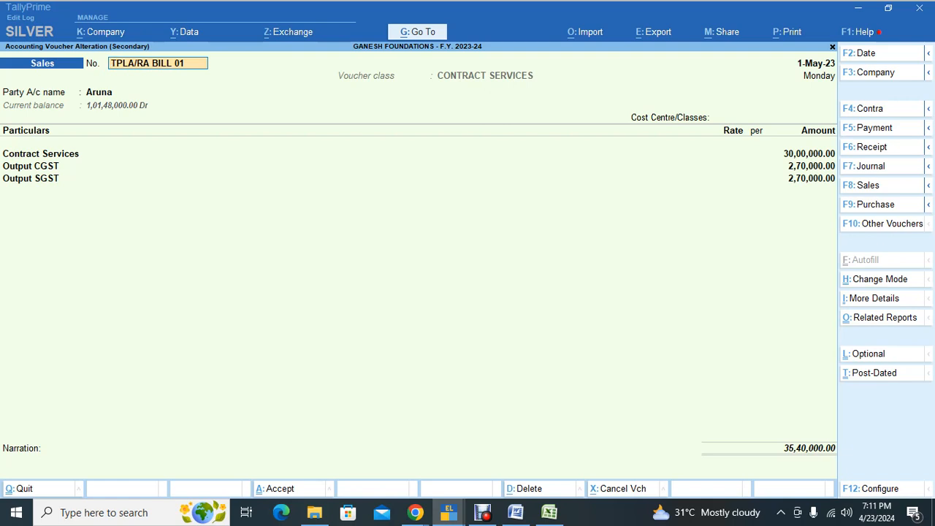
key("Page_Down")
key("Page_Down")
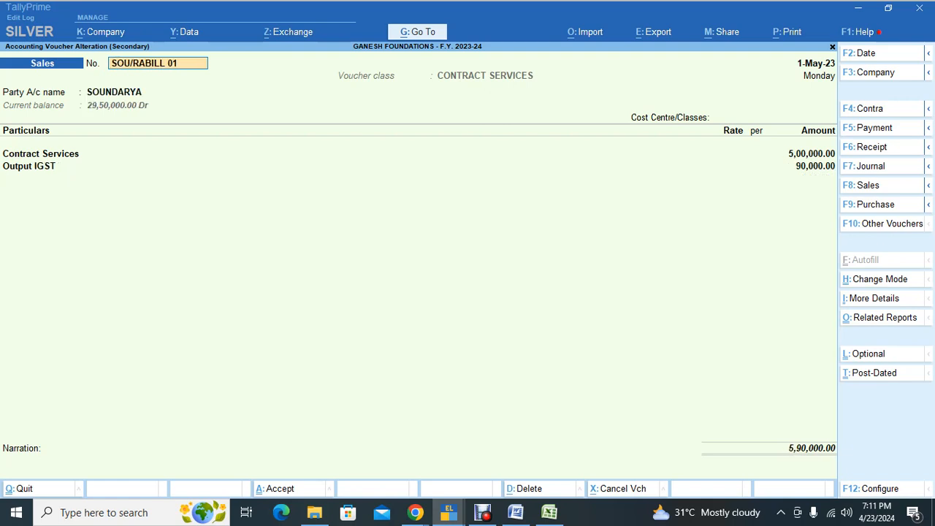
key("BackSpace")
key("Escape")
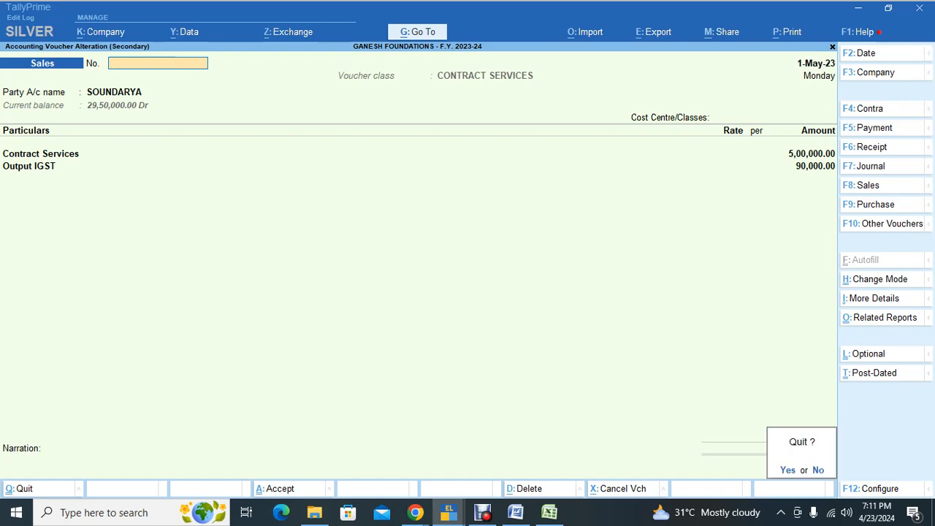
key("y")
key("Escape")
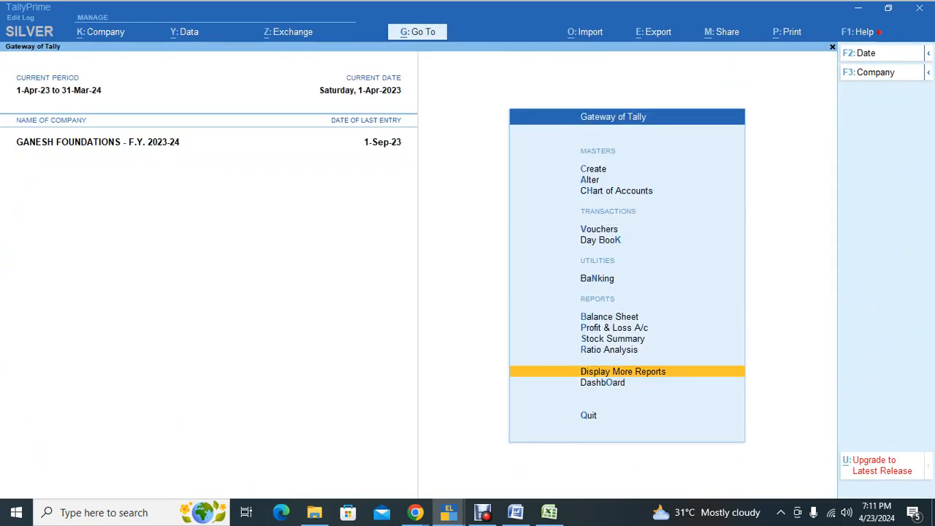
Step: Open the GSTR-1 report of Ganesh Foundations for 1-5-2023 to 31-5-2023 and go to its uncertain transactions
key("Return")
key("g")
key("Down")
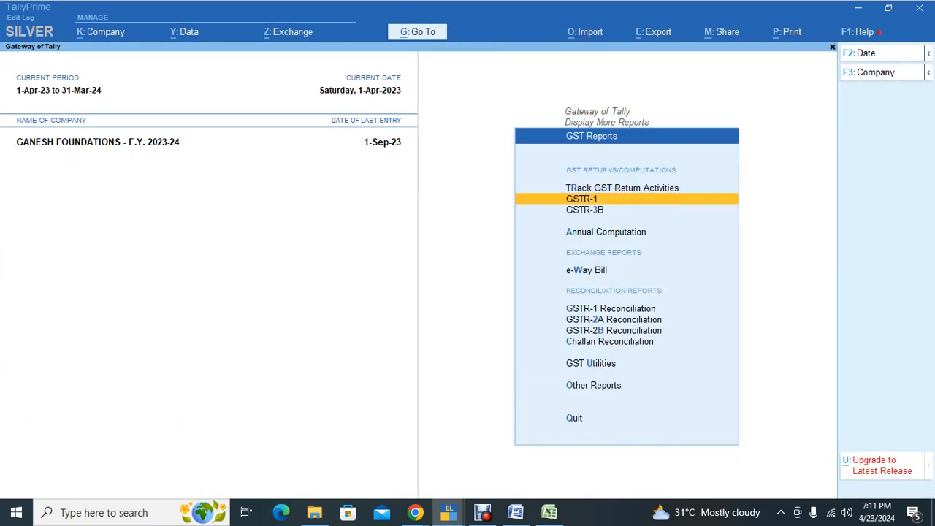
key("Return")
key("F2")
type("1-5-2023")
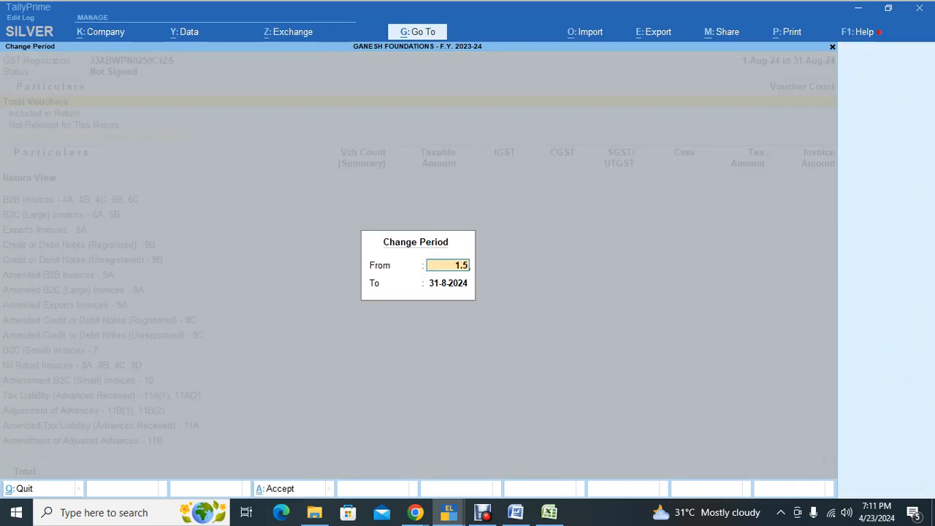
key("Return")
type("31-5-23")
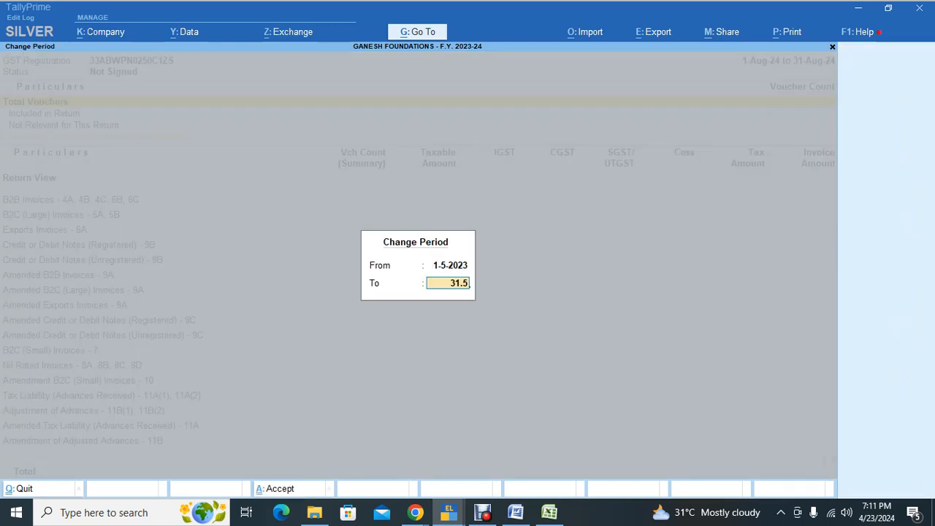
key("Return")
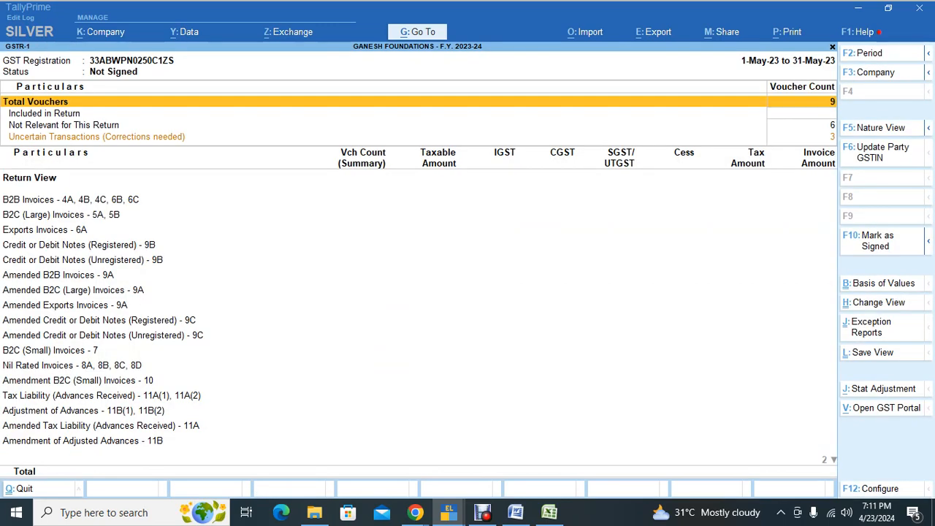
key("Down")
key("Down")
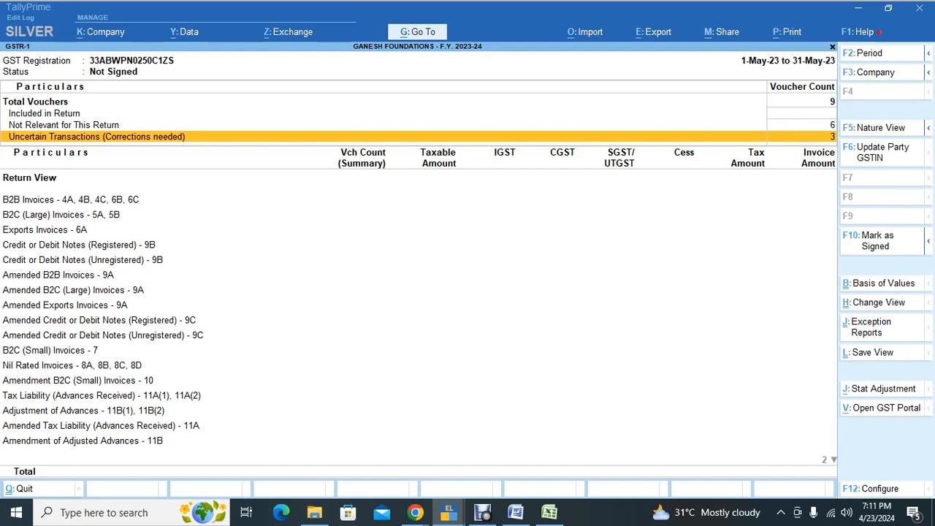
Step: Switch to WhatsApp Web in Chrome, search the chats by the contact's first name, and open the painting contact's chat
key("alt+Tab")
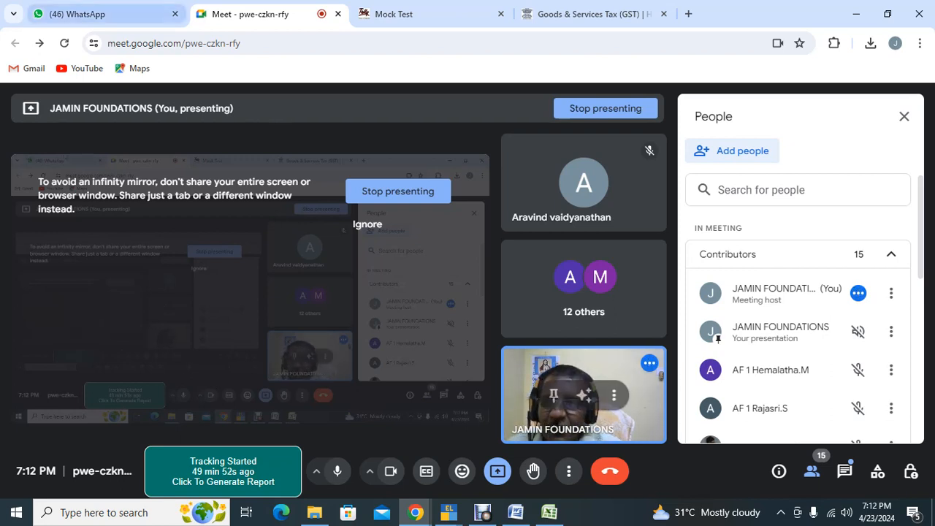
left_click(103, 14)
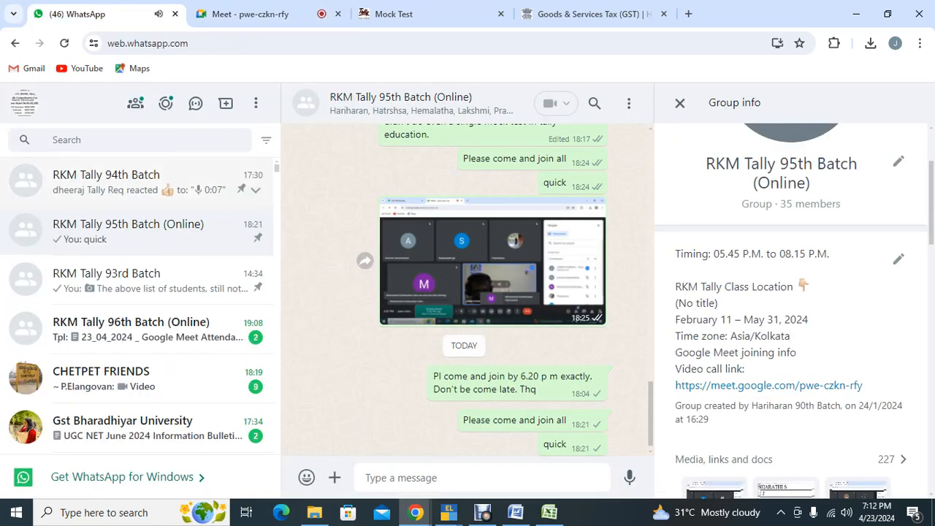
left_click(109, 140)
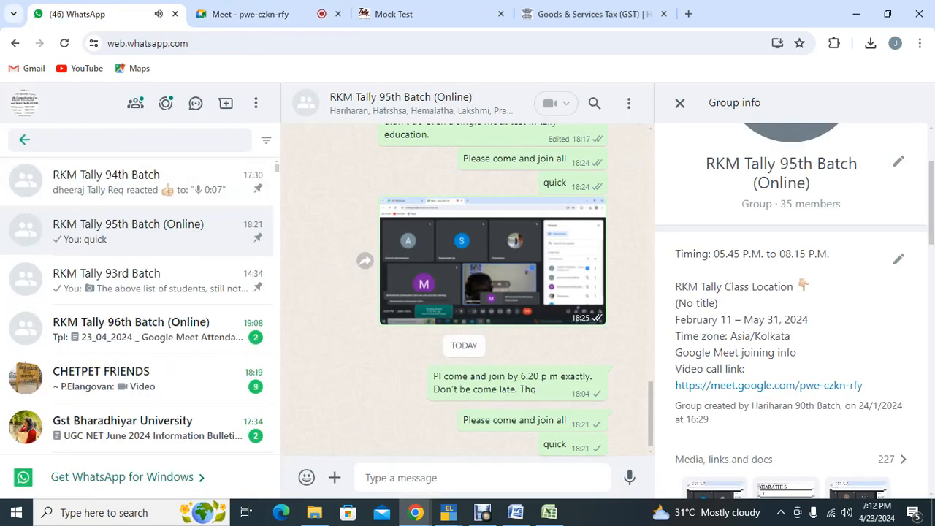
type("HARI")
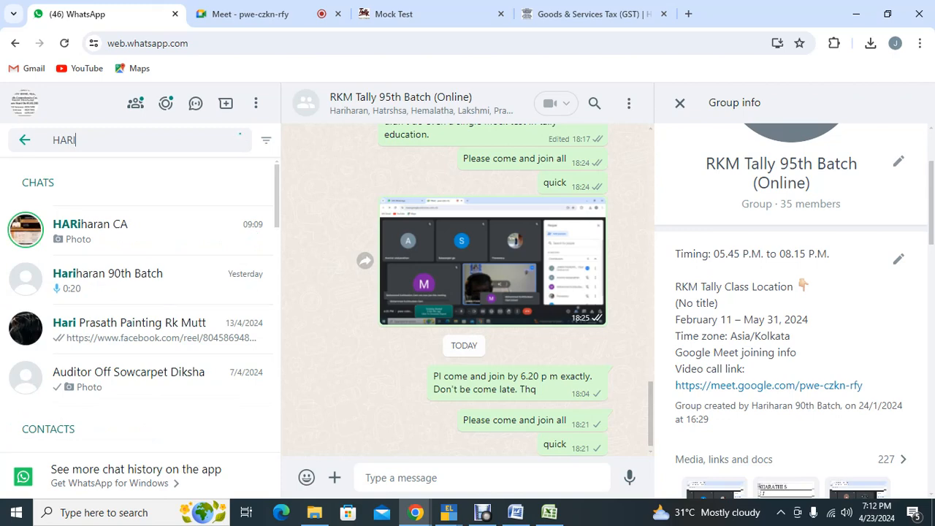
left_click(139, 329)
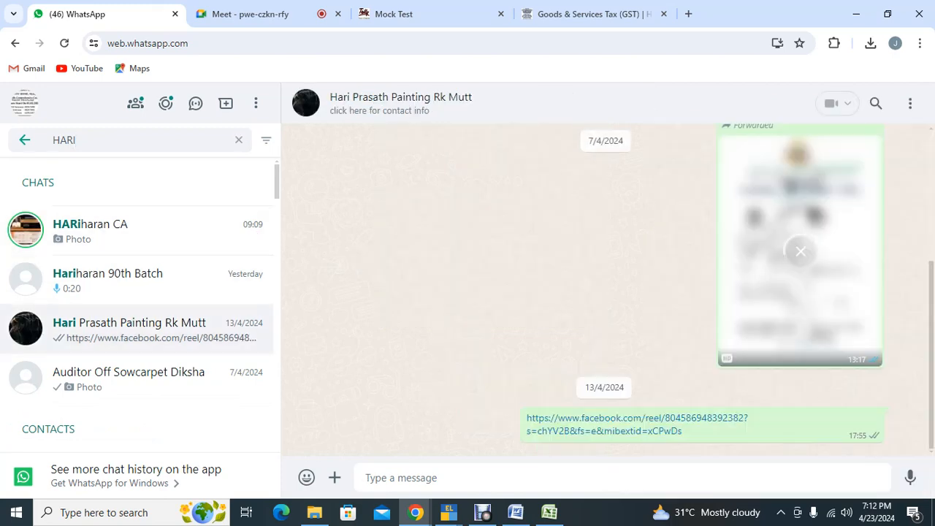
Step: Send the message "ONLINE CLASS, SAHLL CALL LATER, OR MESSAGE IF URGNET" in the open chat
type("ONLINE CLA")
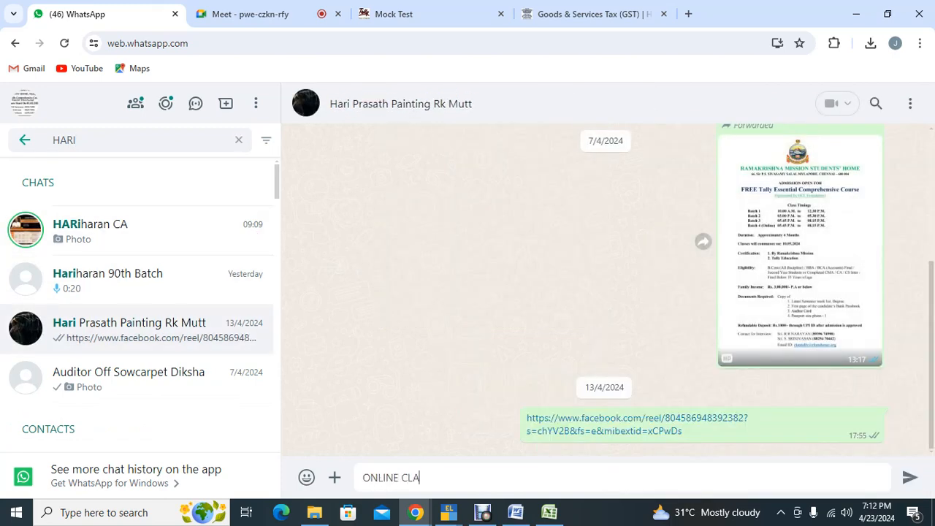
type("SS, SAHLL")
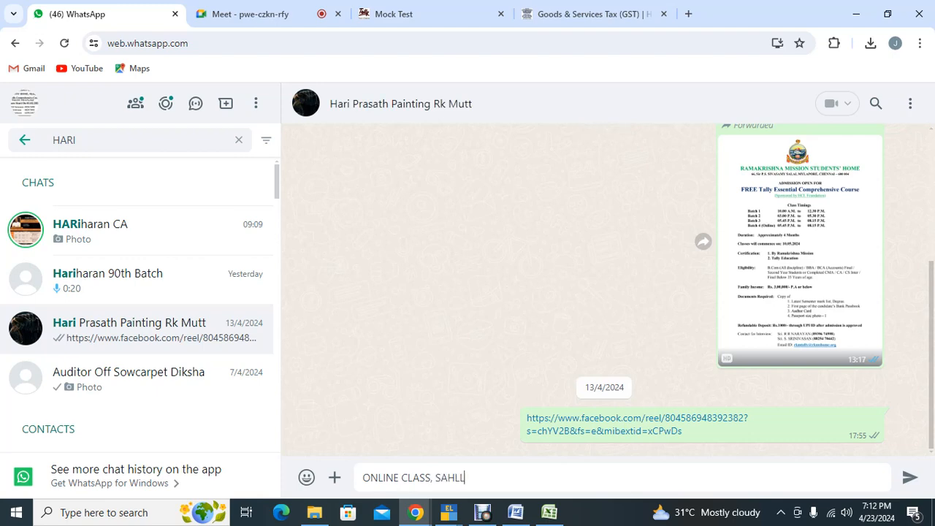
type(" CALL LATER, OR MESSAGE")
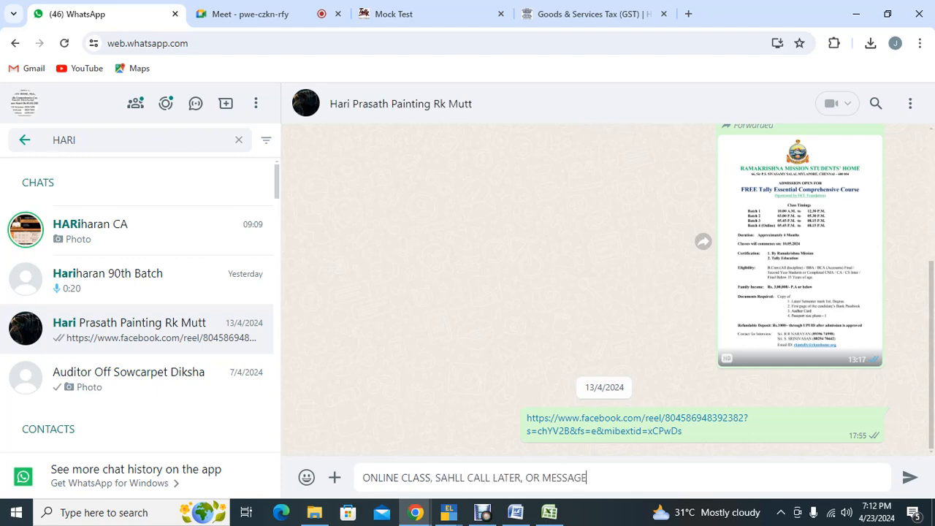
type(" IF URGNET")
key("Return")
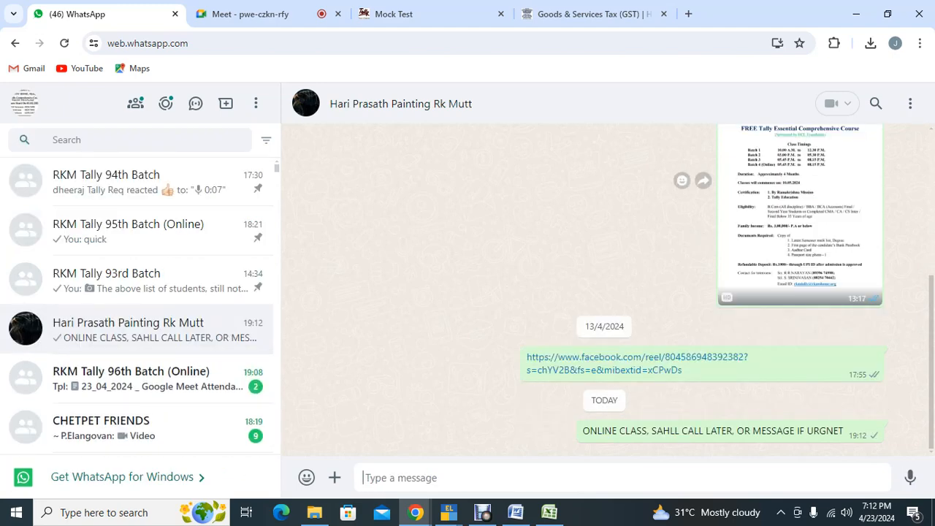
Step: Return to the Google Meet page, and switch to the TallyPrime window with the Diksha Packaging company
left_click(248, 14)
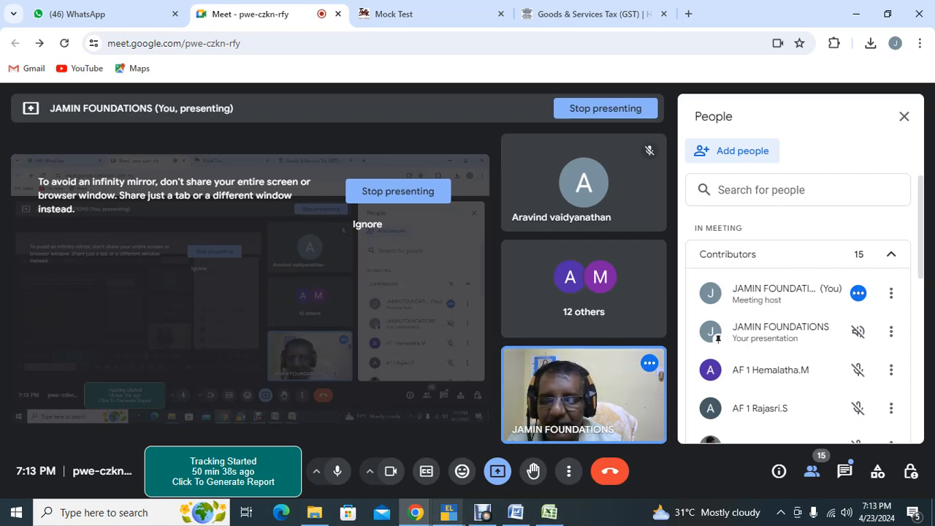
mouse_move(449, 513)
left_click(373, 450)
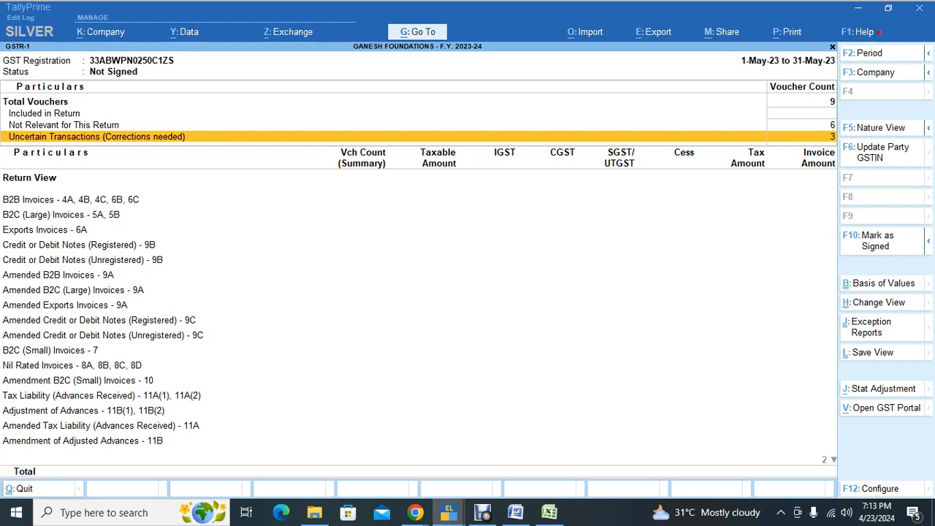
mouse_move(449, 513)
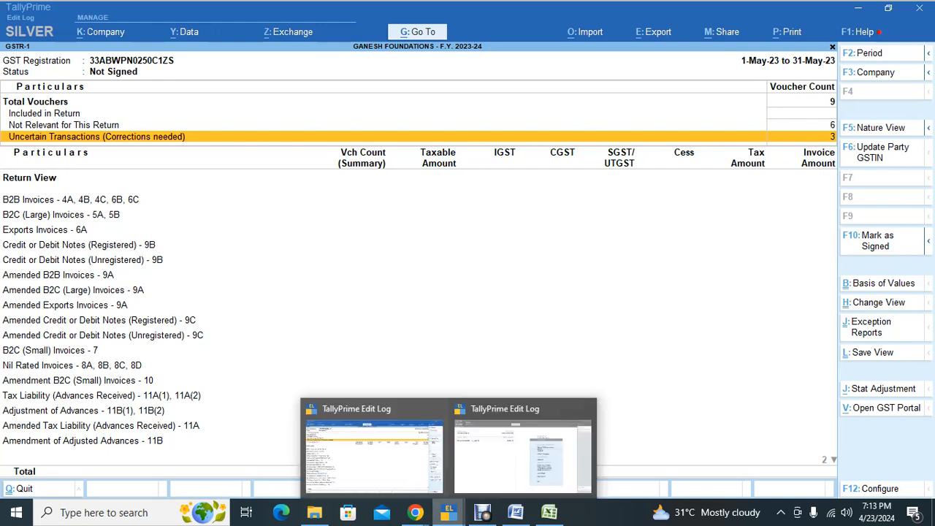
left_click(436, 447)
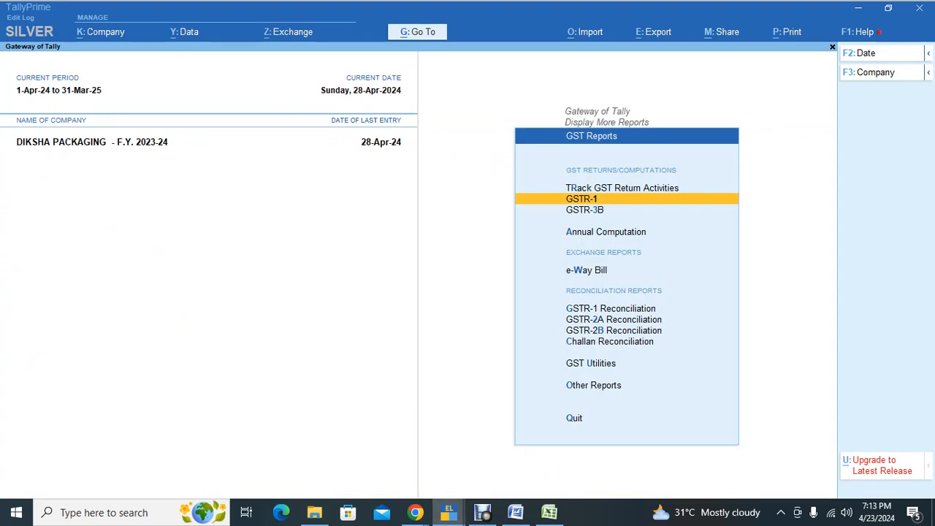
Step: Open the GSTR-1 report of Diksha Packaging and set its period from 1-4-2023 to 30-4-2023
key("Return")
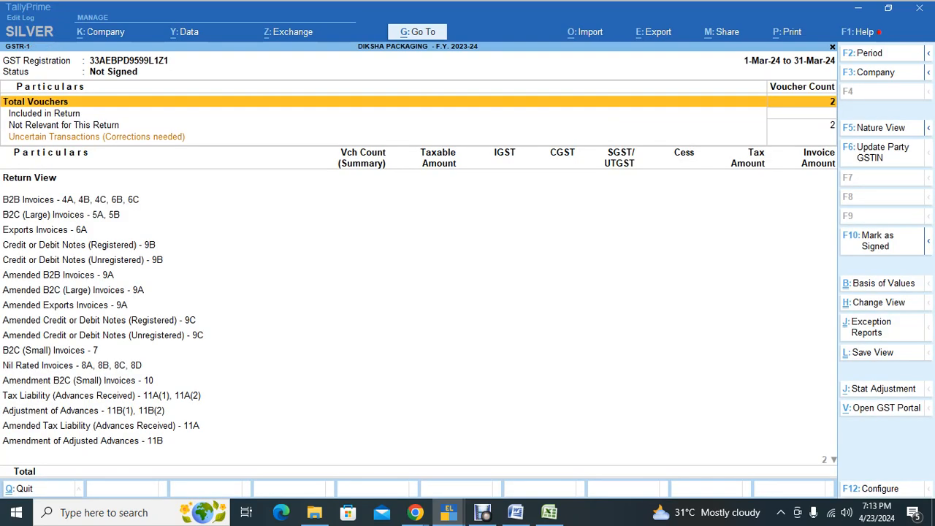
key("alt+F2")
type("1-4-2023")
key("Return")
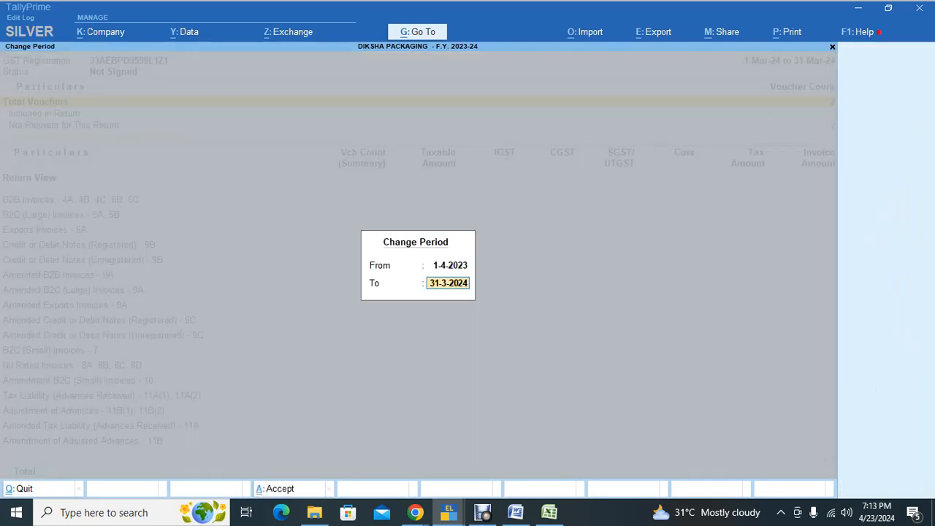
type("31-3-2023")
key("BackSpace")
type("30.04.23")
key("Return")
Step: Examine the April GSTR-1 voucher counts from total vouchers through included, exportable and not relevant ones to uncertain transactions
key("Down")
key("Down")
key("Down")
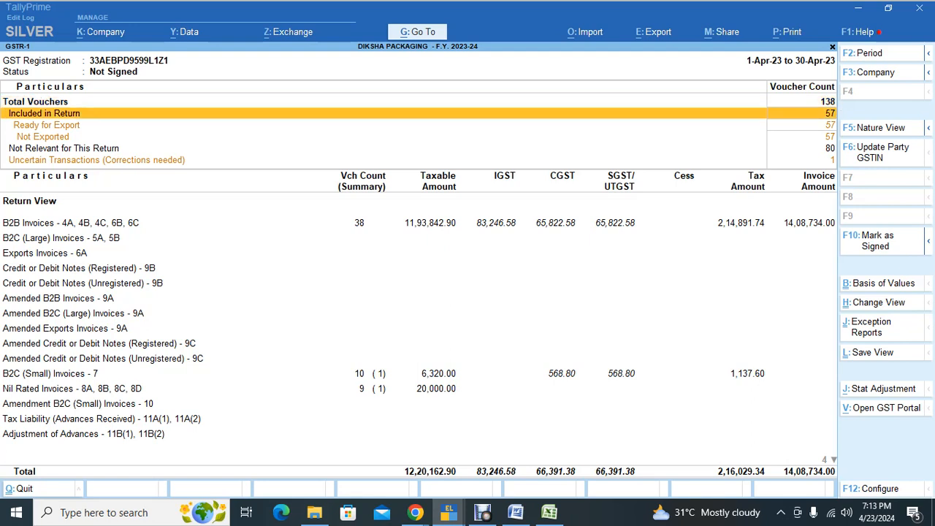
key("Up")
key("Up")
key("Up")
key("Up")
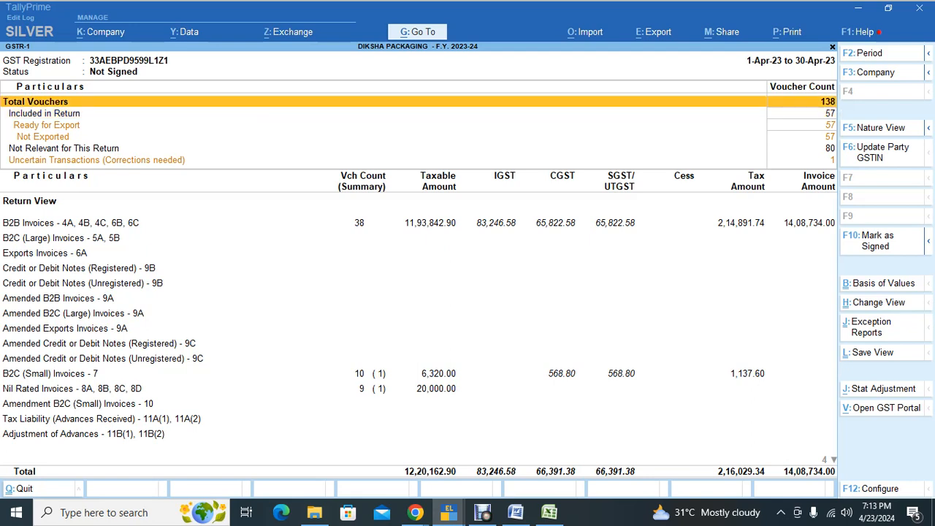
key("Down")
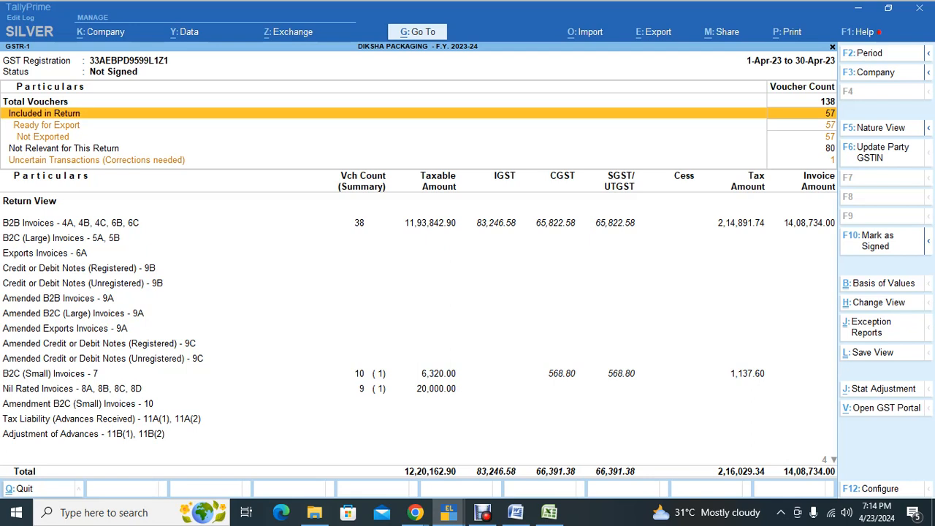
key("Down")
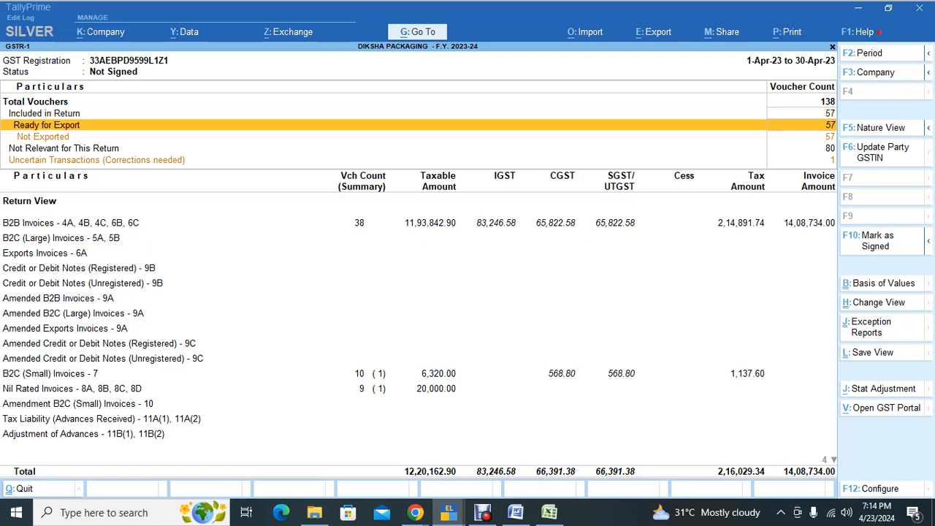
key("Down")
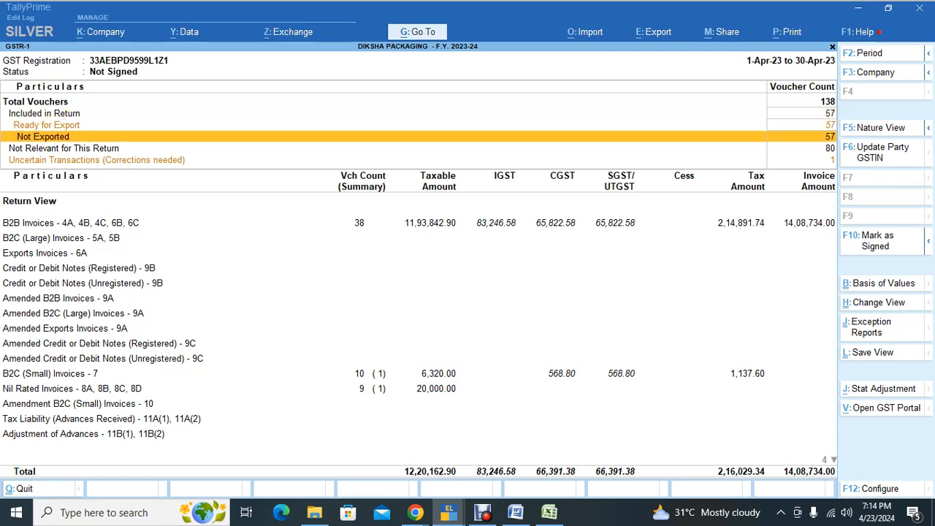
key("Down")
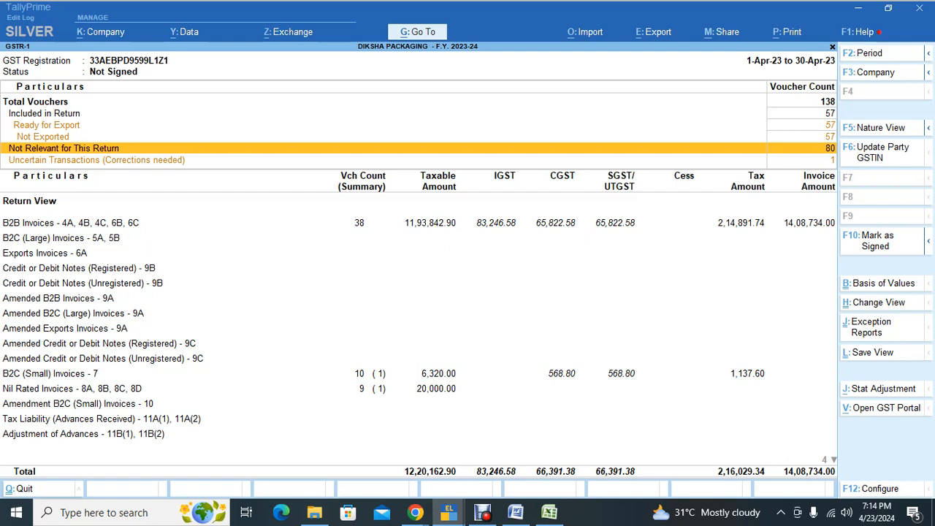
key("Down")
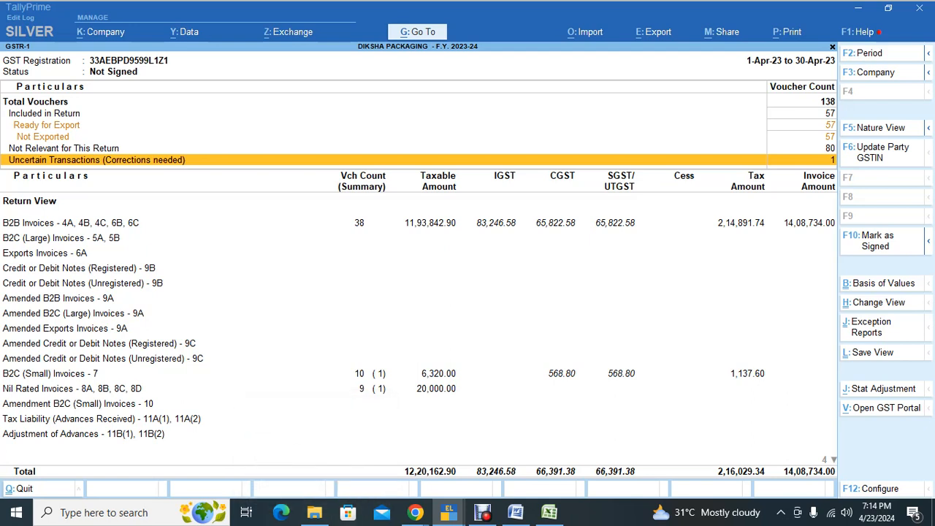
Step: Drill down from the uncertain transactions through the expected versus modified tax amount mismatch to the 19-Apr-23 sales voucher
key("Return")
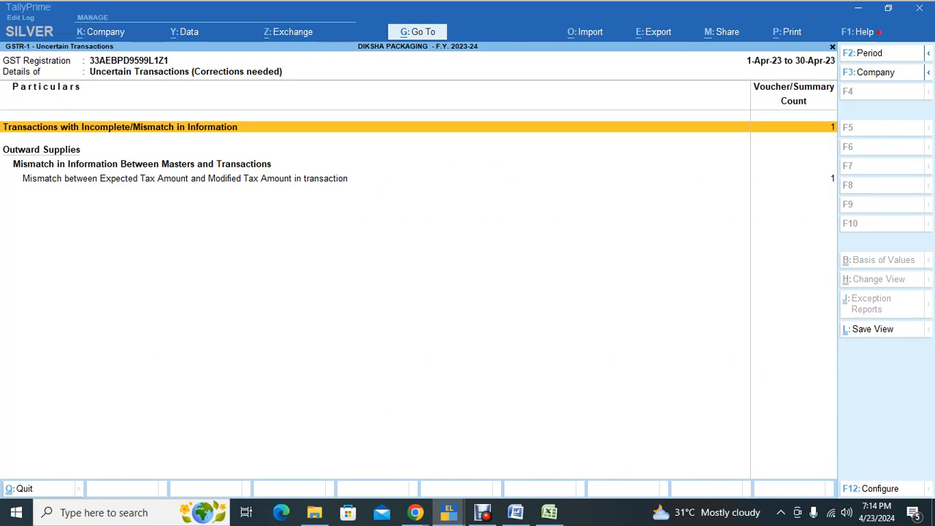
key("Down")
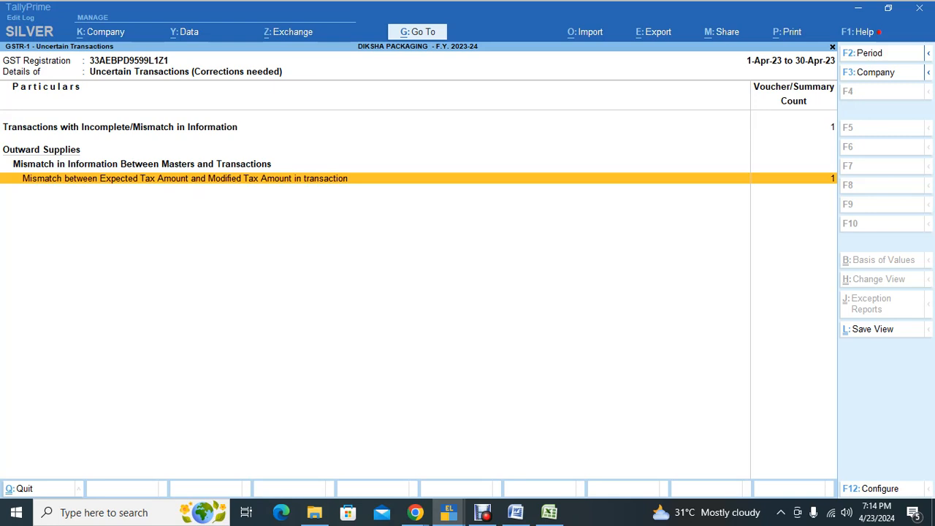
key("Return")
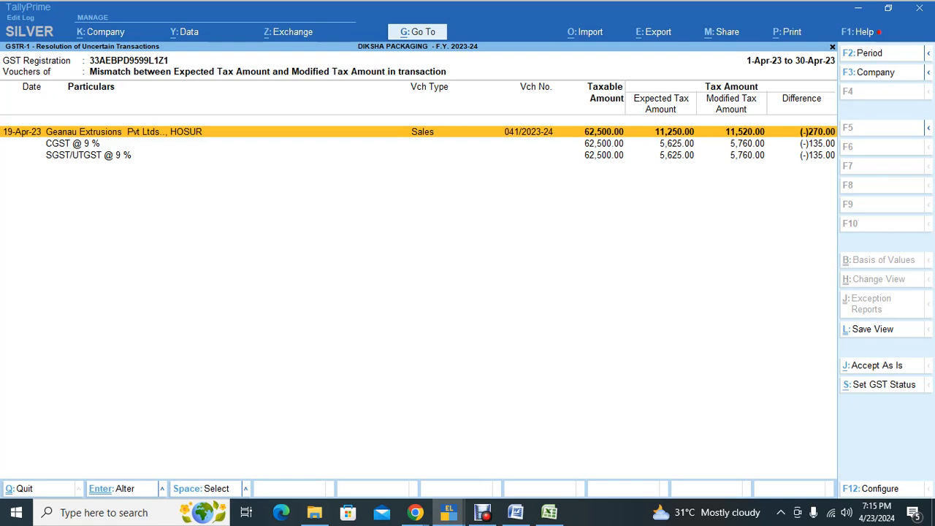
key("ctrl")
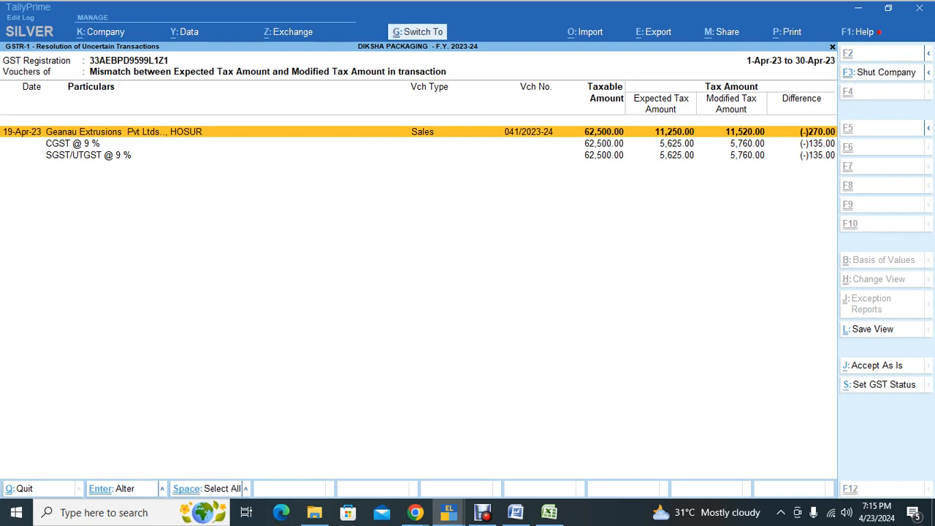
key("Return")
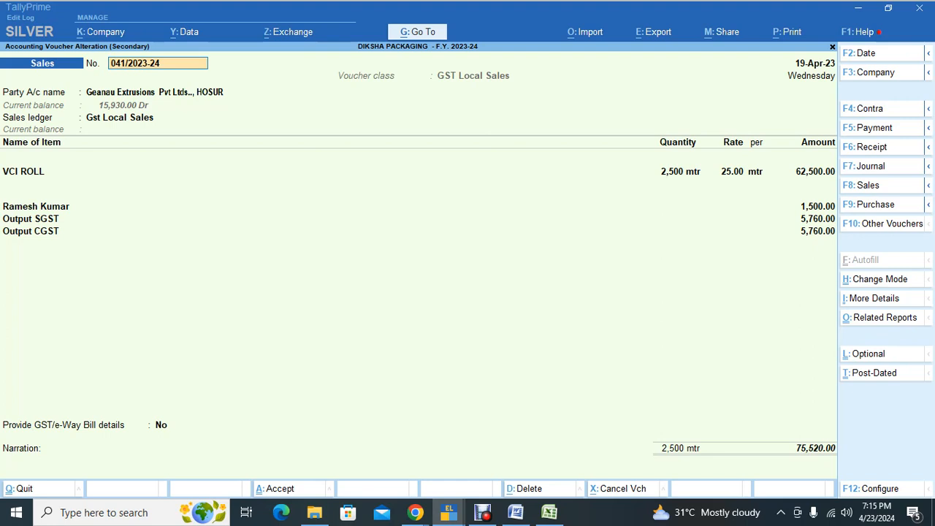
Step: View the sales voucher's GST tax analysis in detailed form and close it
key("alt+a")
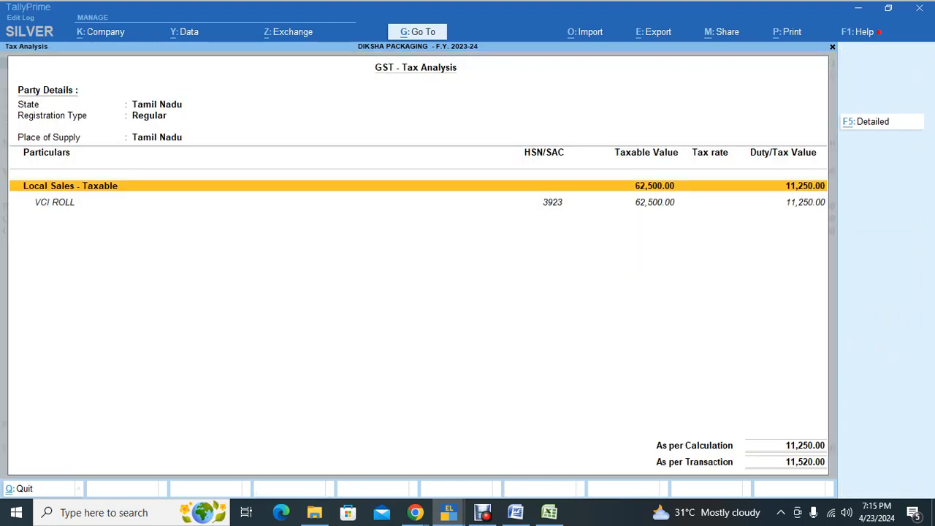
key("F5")
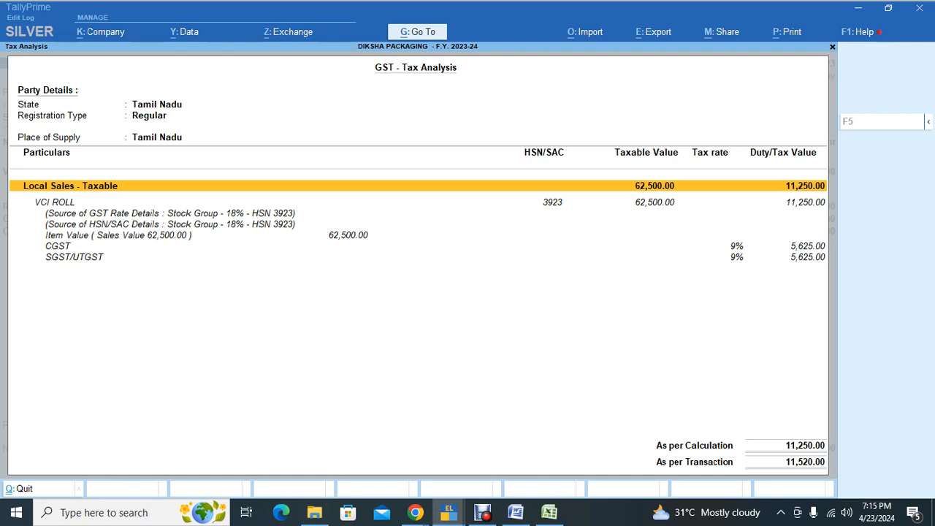
key("Escape")
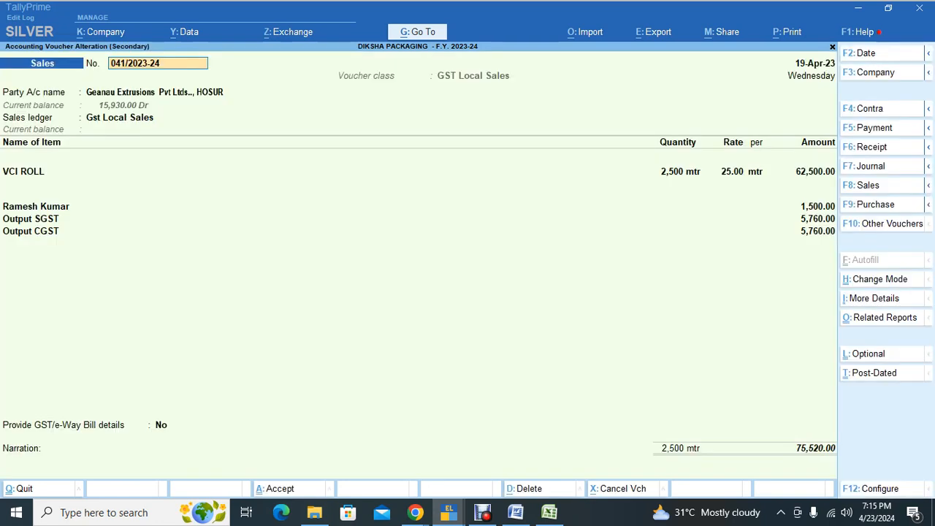
key("Return")
key("Return")
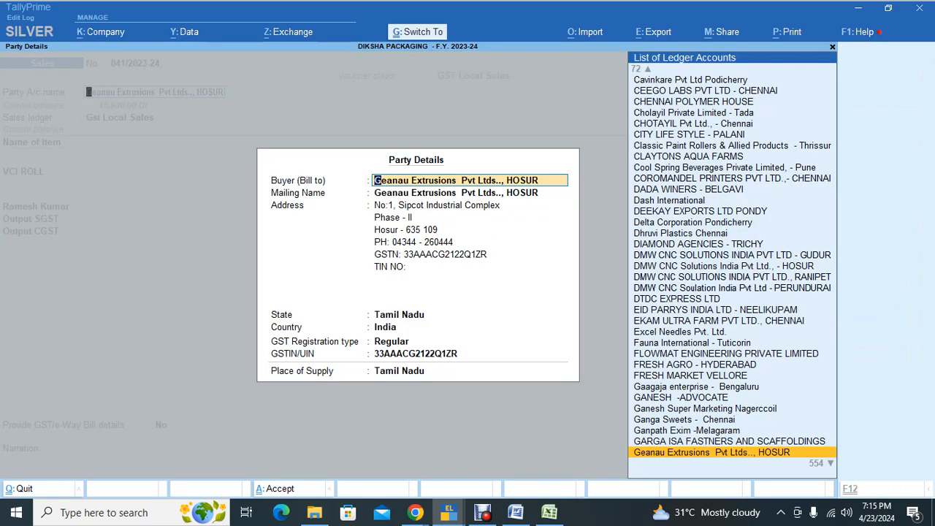
key("ctrl+a")
key("Return")
key("Return")
key("Return")
key("Return")
key("Return")
key("Return")
key("Return")
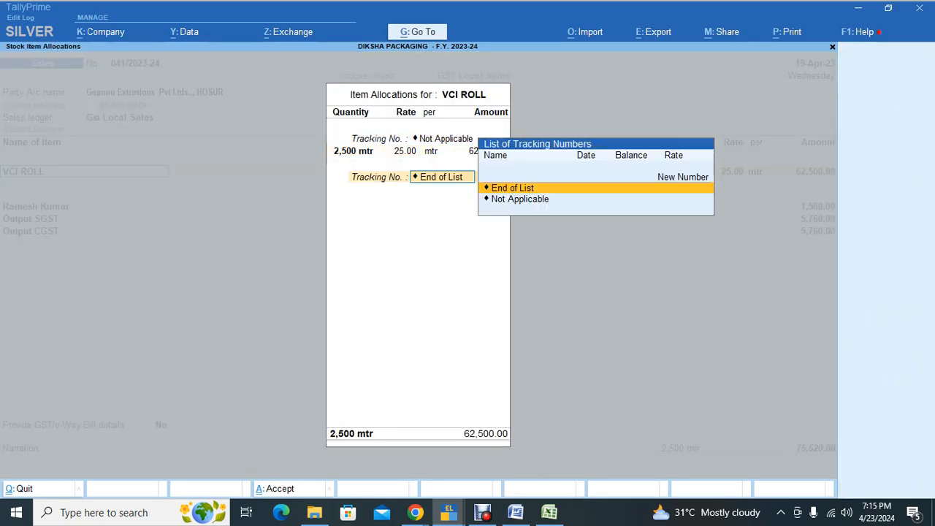
key("Return")
key("ctrl+d")
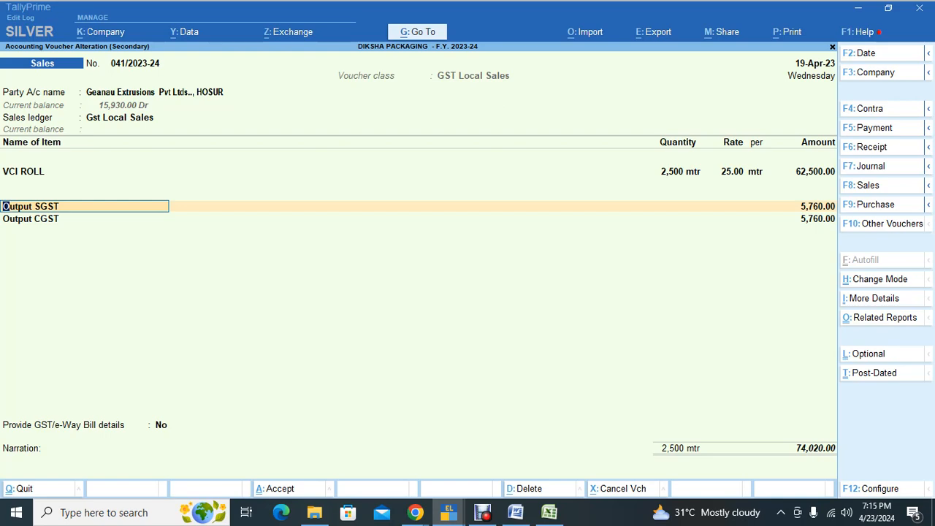
key("space")
key("Escape")
key("Return")
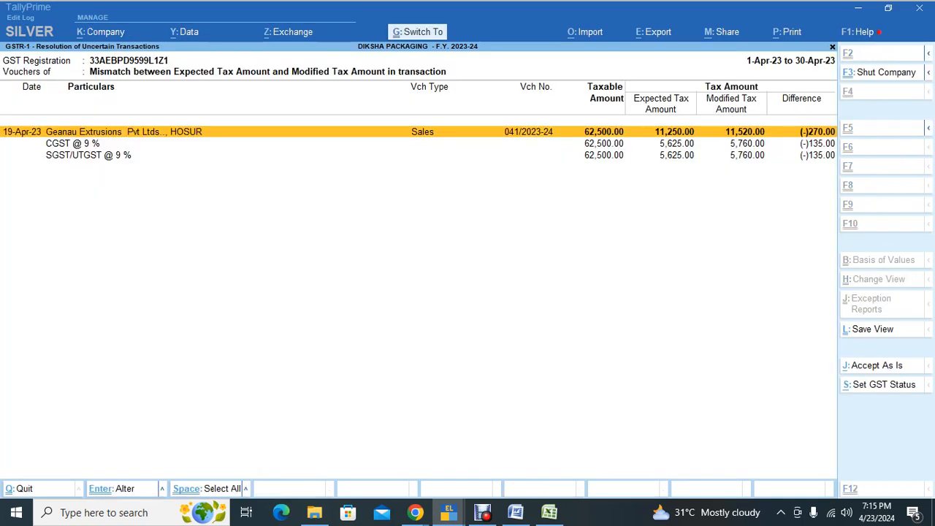
Step: Reopen the 19-Apr-23 sales voucher, check the group of the ledger used on its 1,500.00 line in the ledger master, and return to the voucher
key("ctrl+Return")
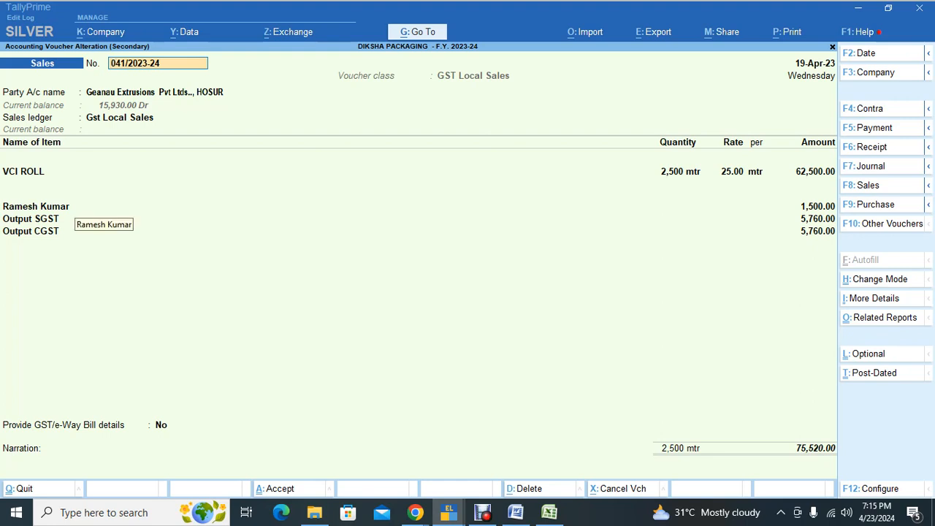
key("alt+g")
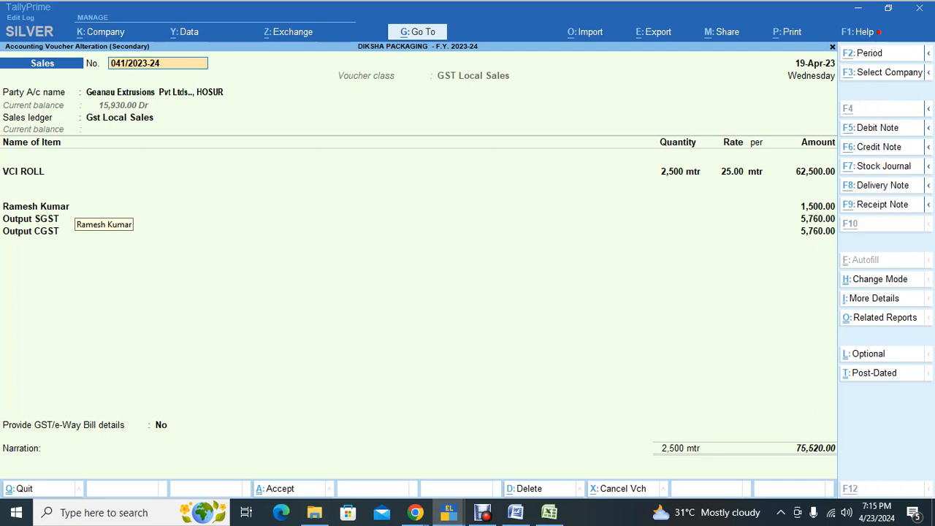
key("Up")
key("Up")
key("Up")
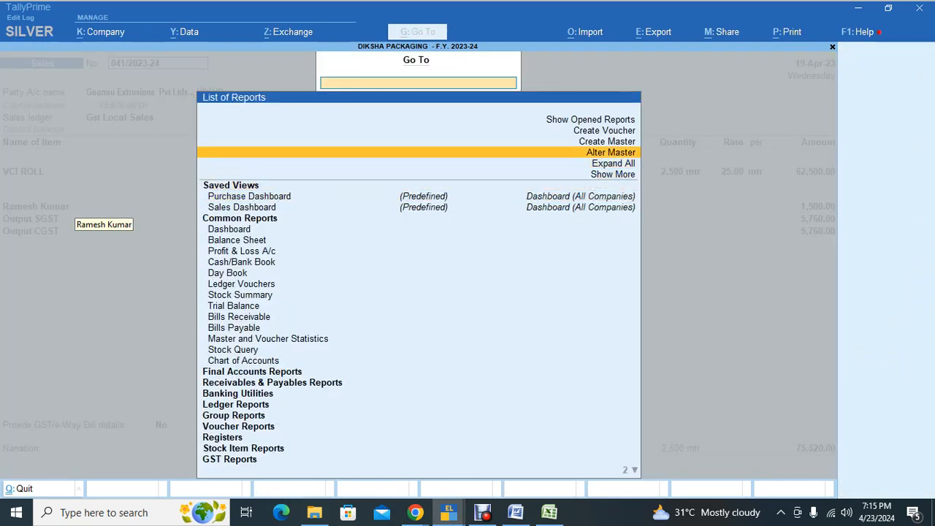
key("Return")
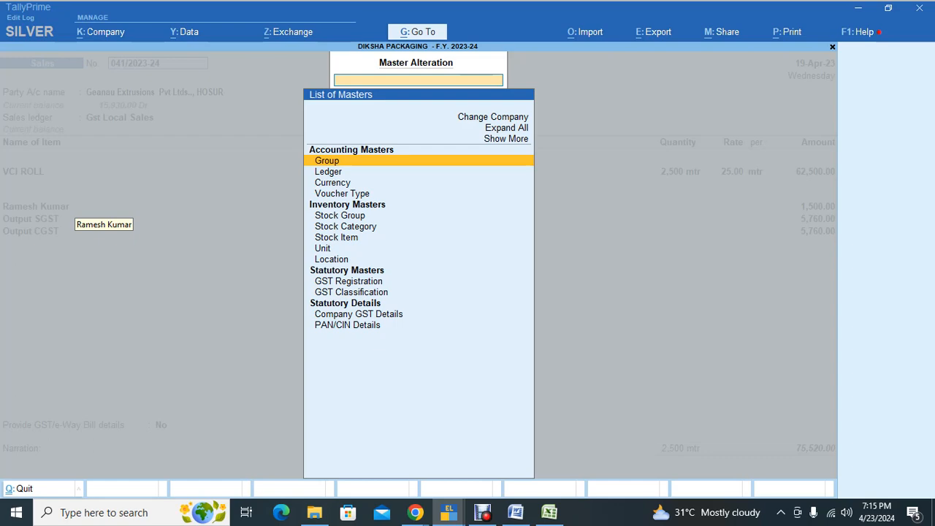
key("Down")
key("Return")
type("RAMES")
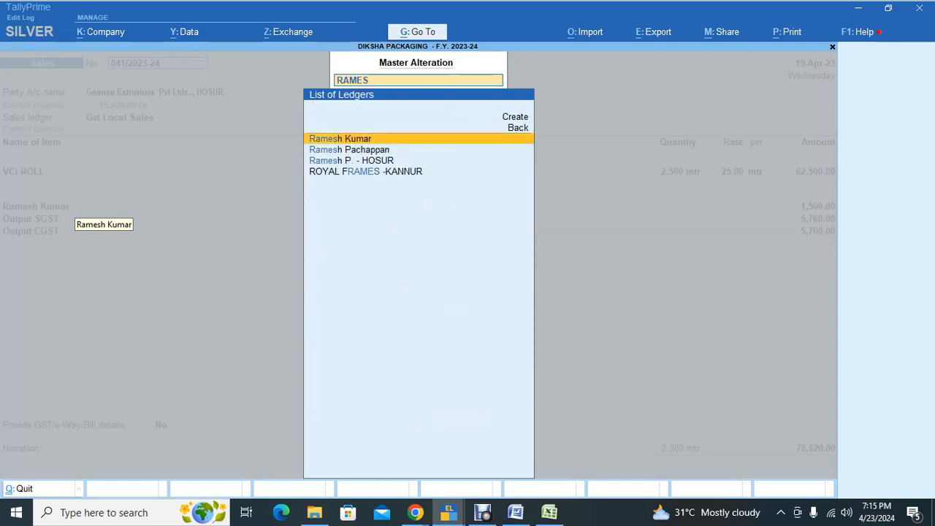
key("Return")
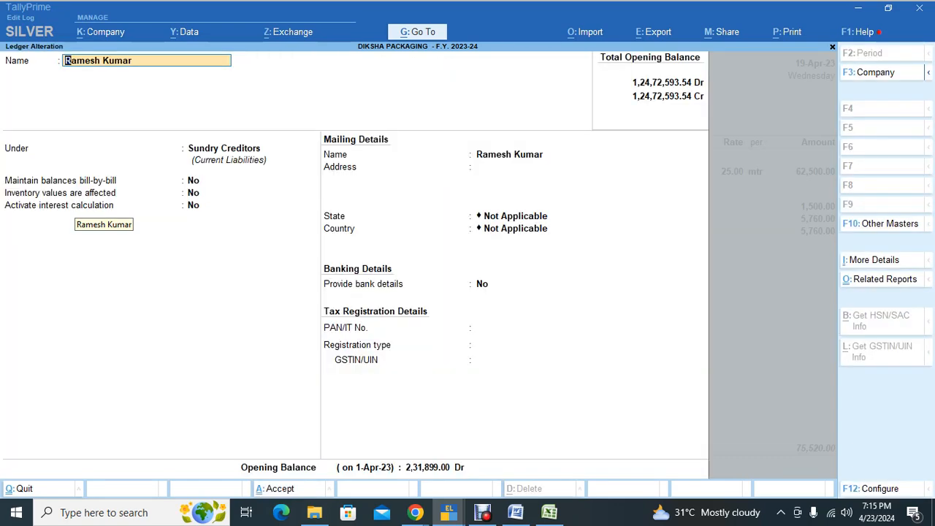
key("Return")
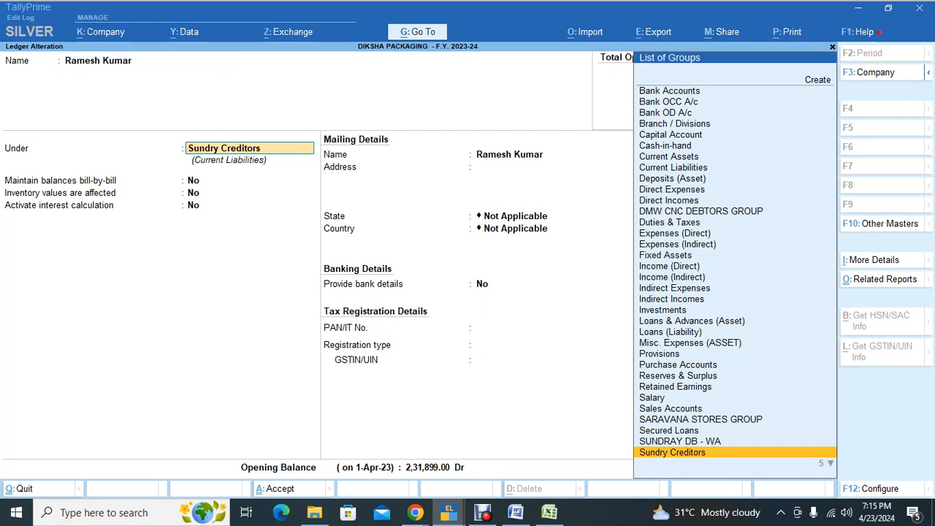
key("Escape")
key("Escape")
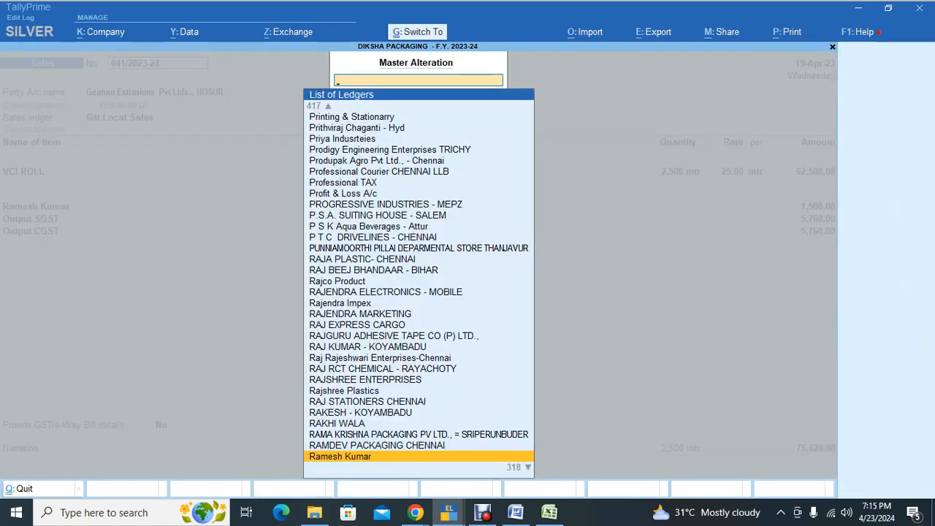
key("Escape")
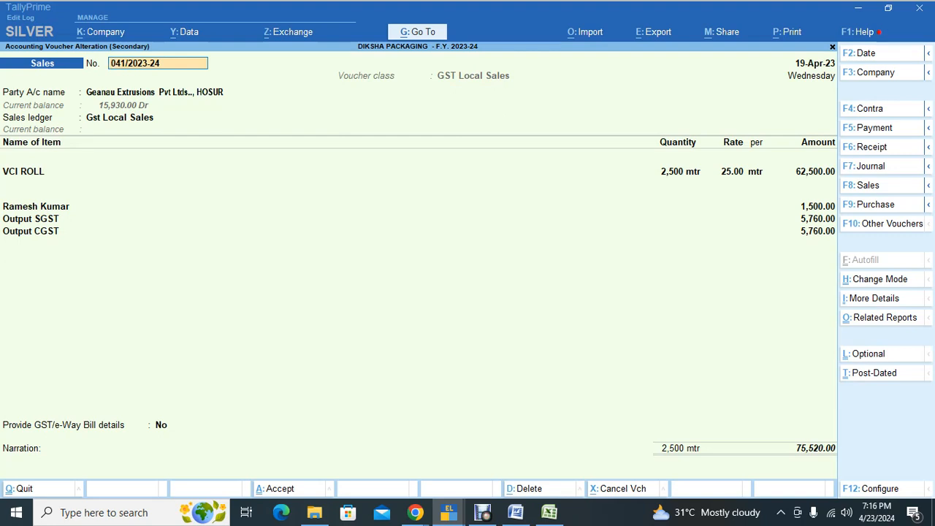
Step: Replace the personal ledger above Output SGST in the sales voucher with Freight Paid - Purhases - Gst for an amount of 1,500
key("Return")
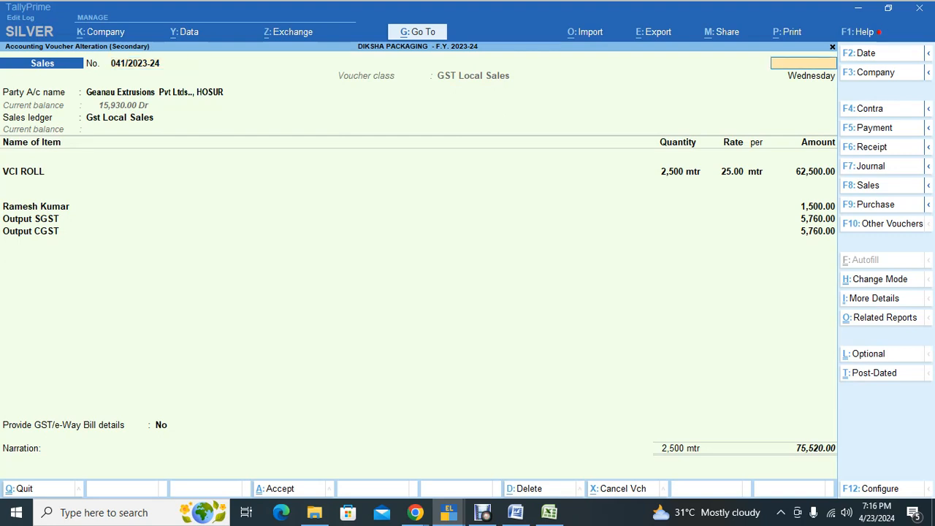
key("Escape")
key("Return")
key("Return")
key("Return")
key("Return")
key("Return")
key("Return")
key("Return")
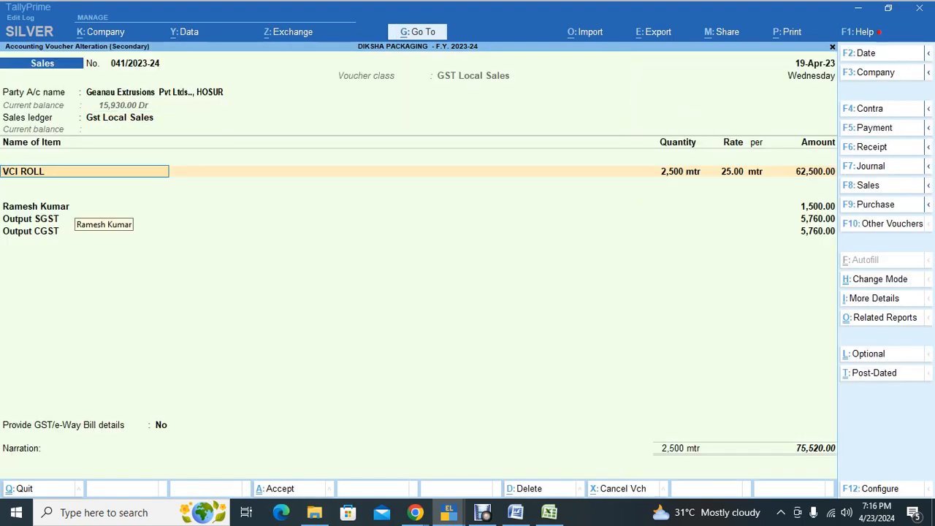
key("Return")
key("Return")
key("Return")
key("Return")
key("Return")
key("Return")
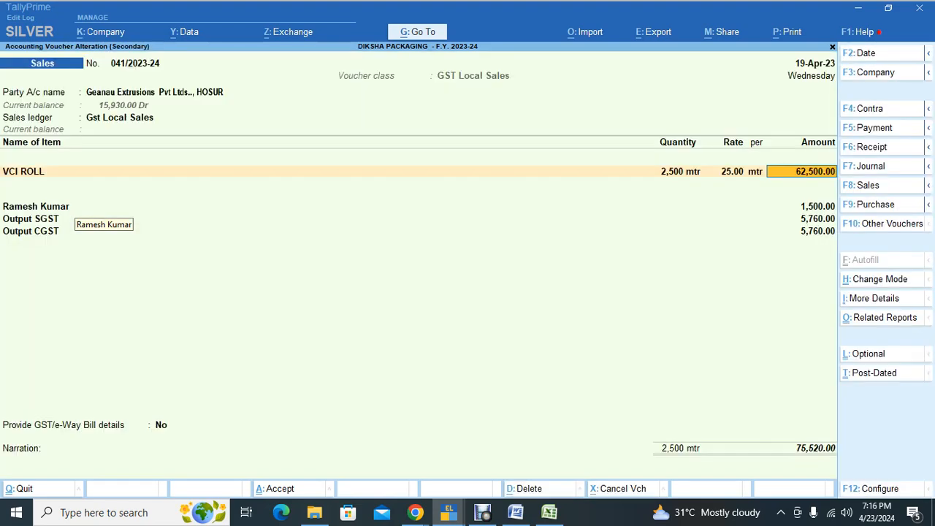
key("Return")
key("Return")
key("BackSpace")
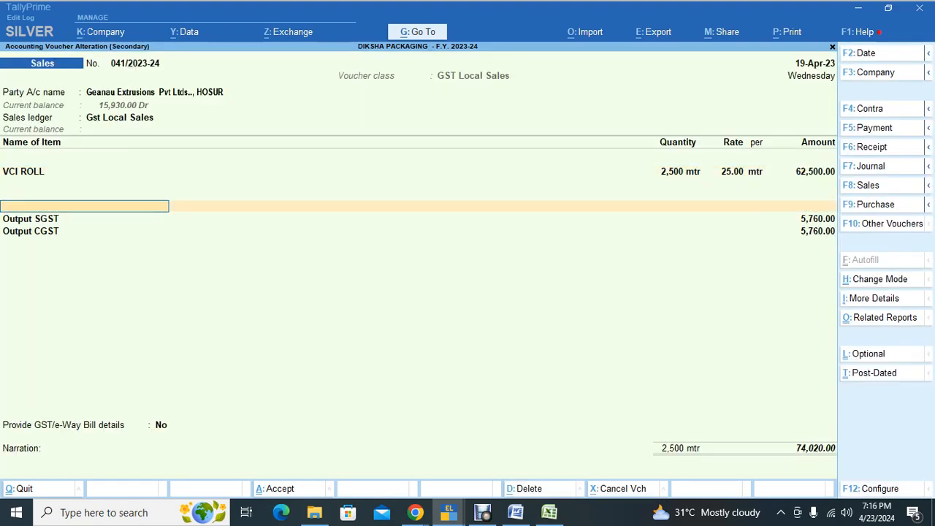
type("FRE")
key("Down")
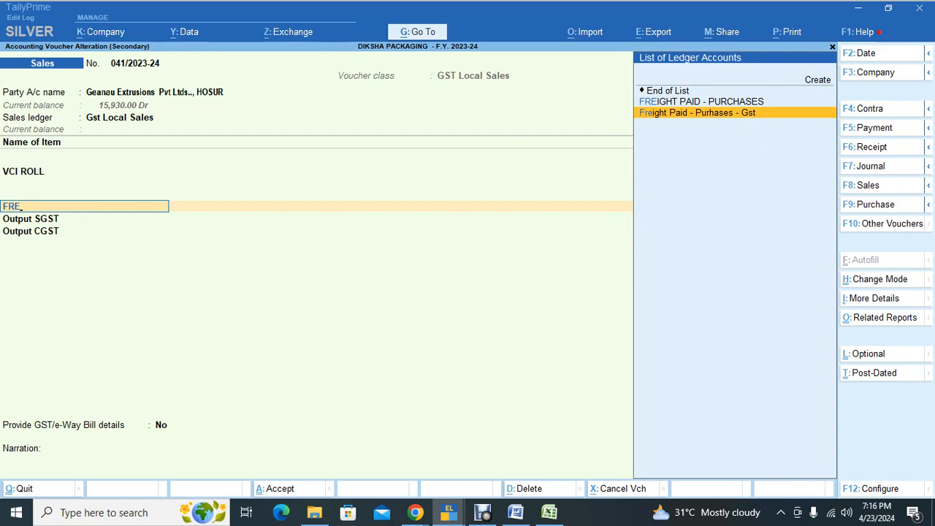
key("Return")
key("Return")
type("1")
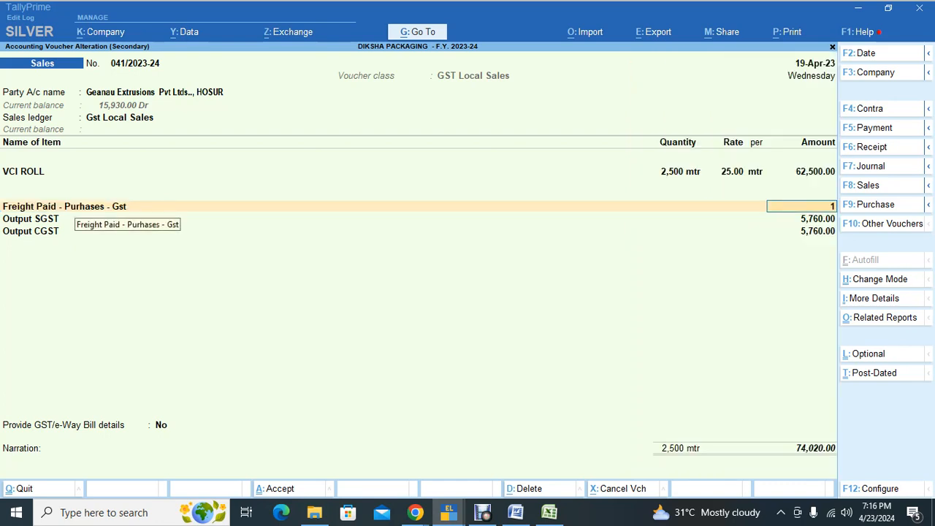
type(",500")
key("Return")
Step: Try to save the altered sales voucher with the remaining tax lines and narration left as they are
key("Return")
key("Return")
key("Return")
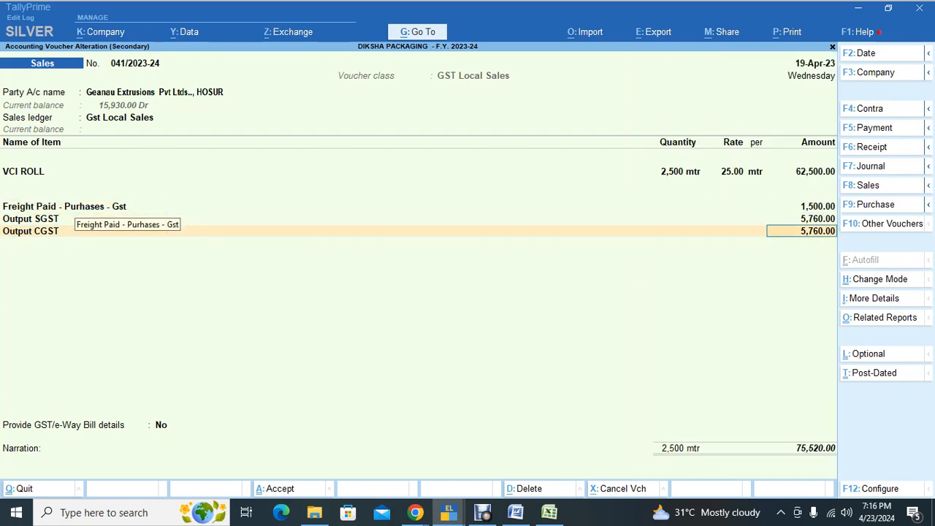
key("Return")
key("Return")
key("Return")
key("Return")
key("Return")
key("Return")
key("Return")
key("Return")
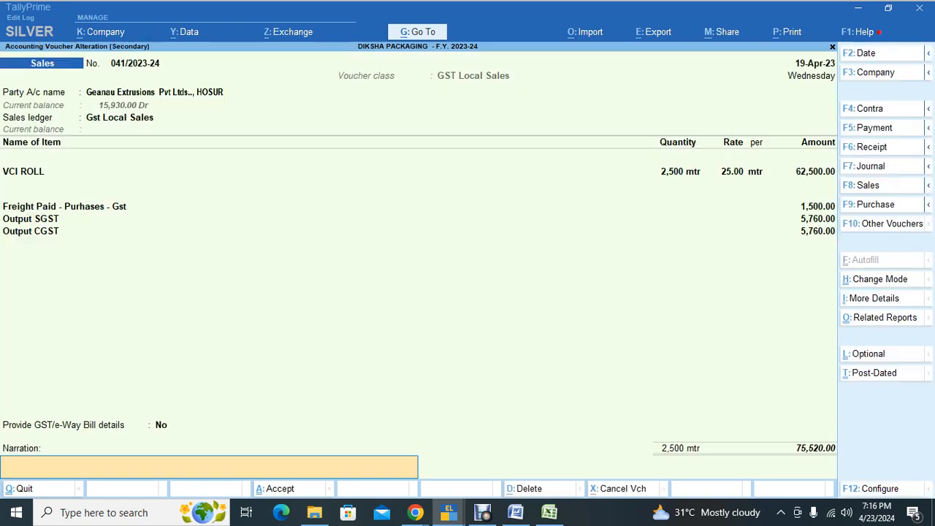
key("Return")
key("Escape")
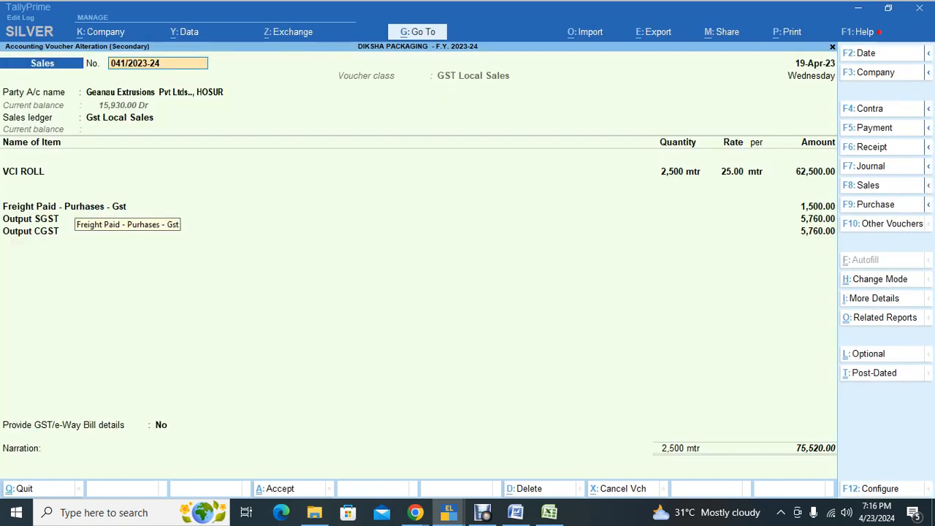
Step: Set the working period from 1-4-2023 to 31-3-2025
key("alt+F2")
type("1-4-23")
key("Return")
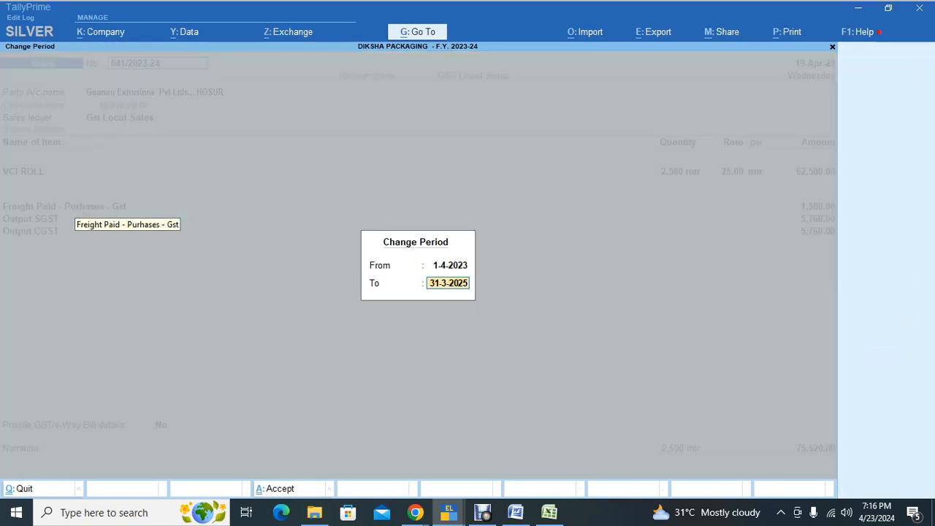
key("Return")
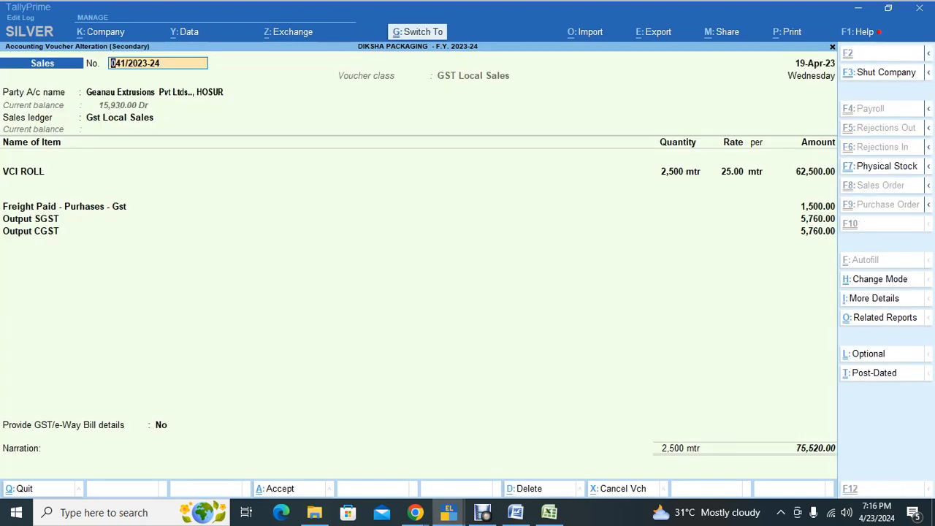
Step: Save the altered sales voucher without sending e-Way Bill details or printing, and return to the GSTR-1 report
key("ctrl+a")
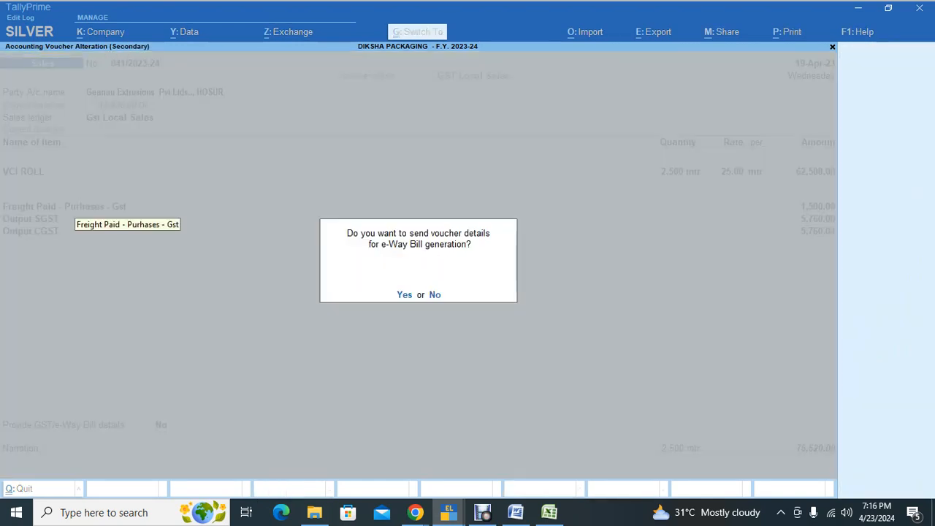
key("n")
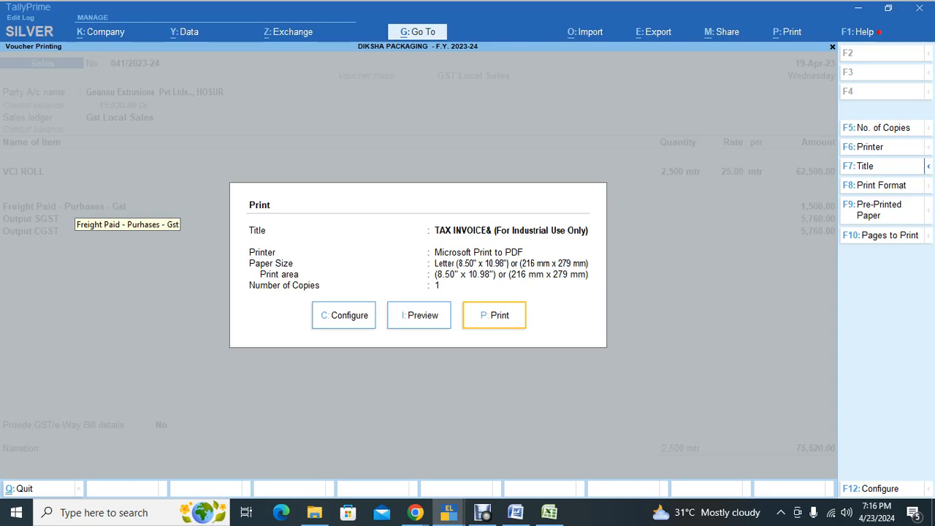
key("Escape")
key("Escape")
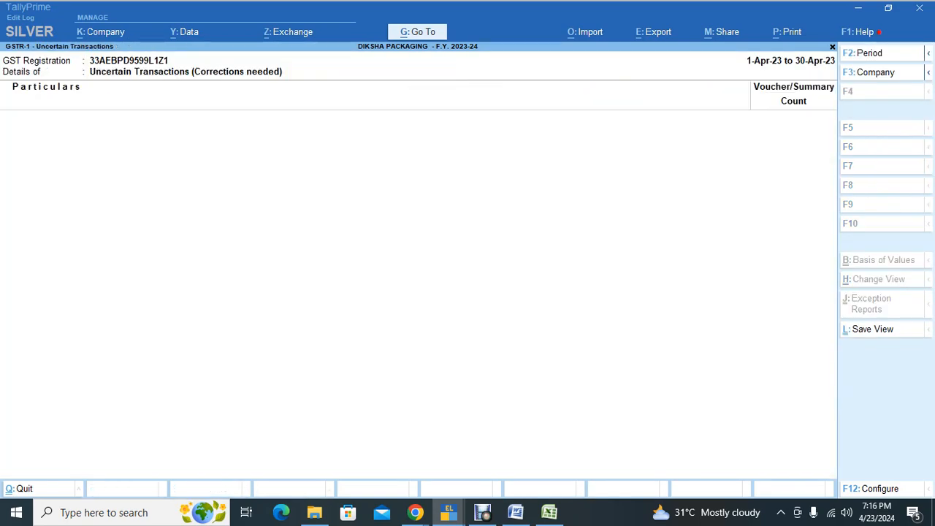
key("Escape")
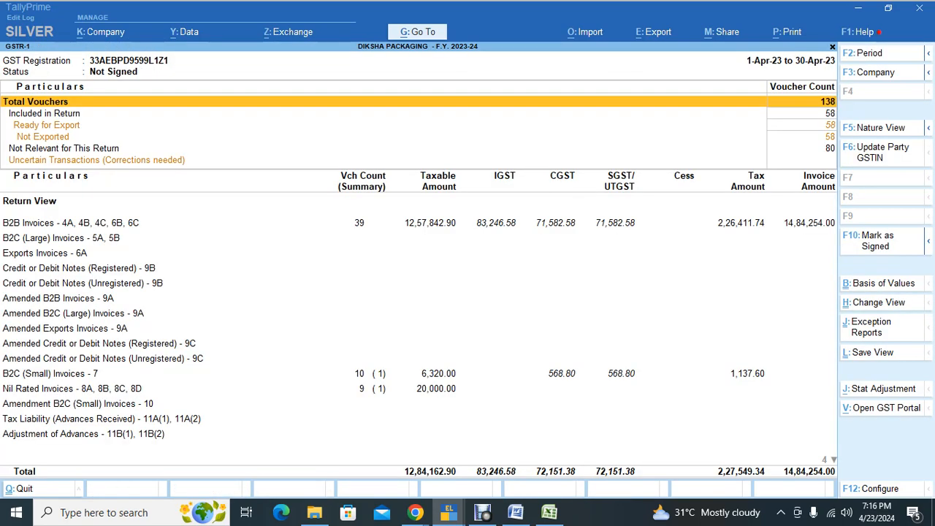
Step: Recheck the April GSTR-1 voucher counts from the total and included vouchers down to the uncertain transactions
key("Down")
key("Down")
key("Down")
key("Down")
key("Down")
key("Down")
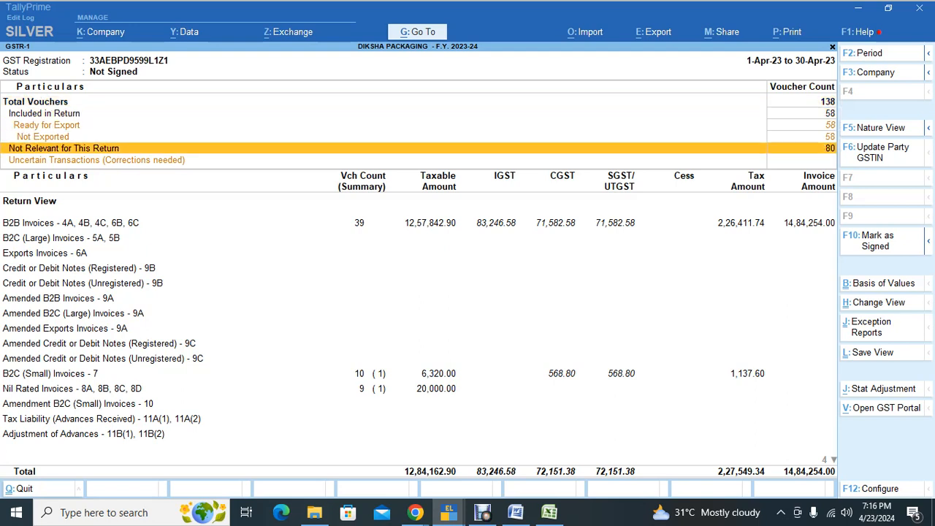
key("Up")
key("Up")
key("Up")
key("Up")
key("Down")
key("Down")
key("Down")
key("Down")
key("Down")
key("Up")
Step: Examine the GSTR-1 return view sections from B2B invoices through B2C (Small) to nil rated invoices
key("Down")
key("Down")
key("Down")
key("Down")
key("Down")
key("Down")
key("Down")
key("Down")
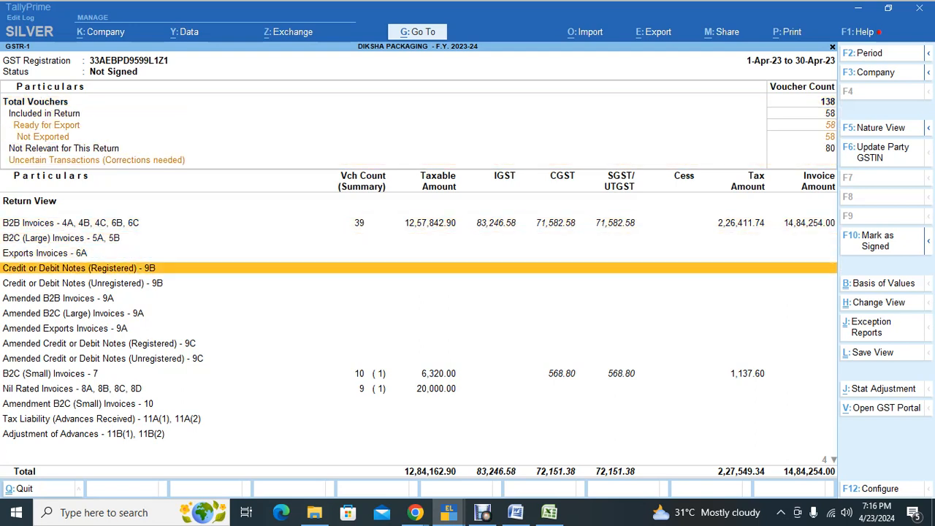
key("Down")
key("Down")
key("Down")
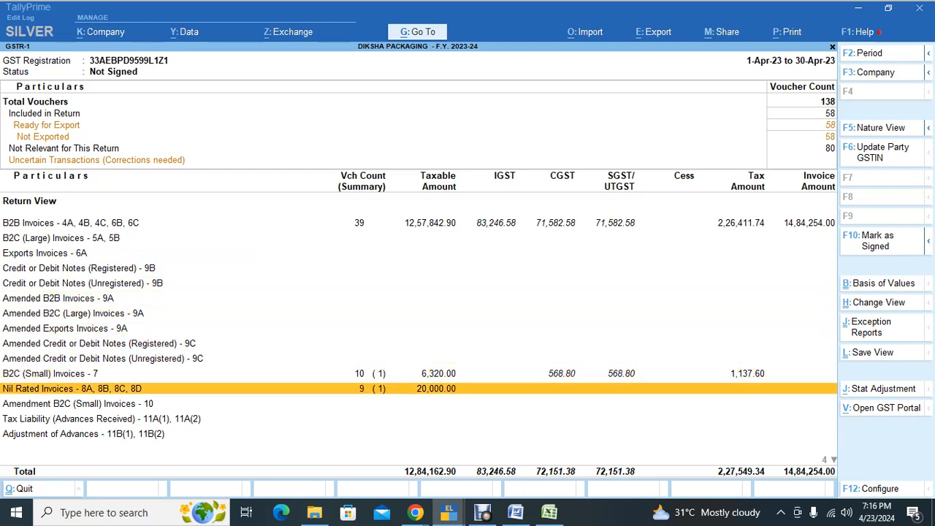
key("Up")
key("Down")
key("Up")
key("Up")
key("Up")
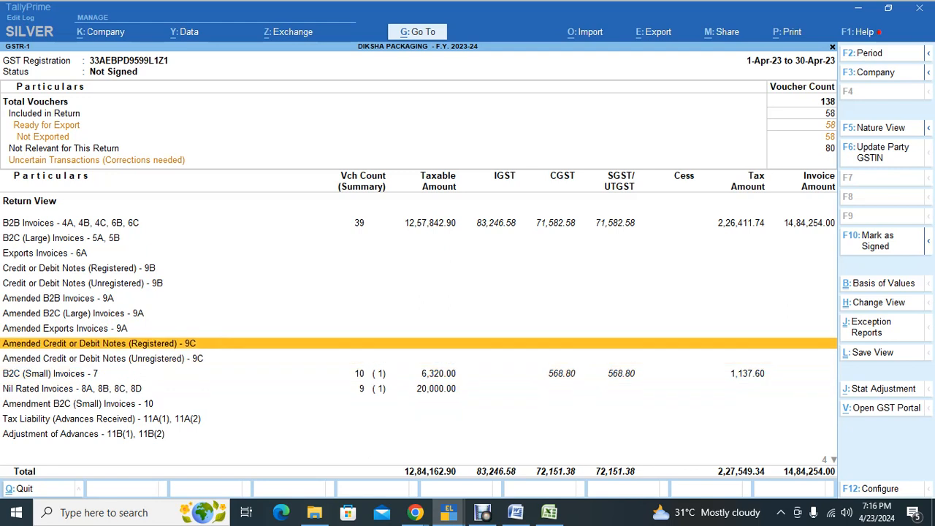
Step: Open the party-wise summary of B2B Invoices - 4A, 4B, 4C, 6B, 6C from the GSTR-1 report
key("Up")
key("Up")
key("Up")
key("Up")
key("Up")
key("Up")
key("Up")
key("Up")
key("Up")
key("Up")
key("Up")
key("Up")
key("Up")
key("Up")
key("Down")
key("Down")
key("Down")
key("Down")
key("Down")
key("Down")
key("Down")
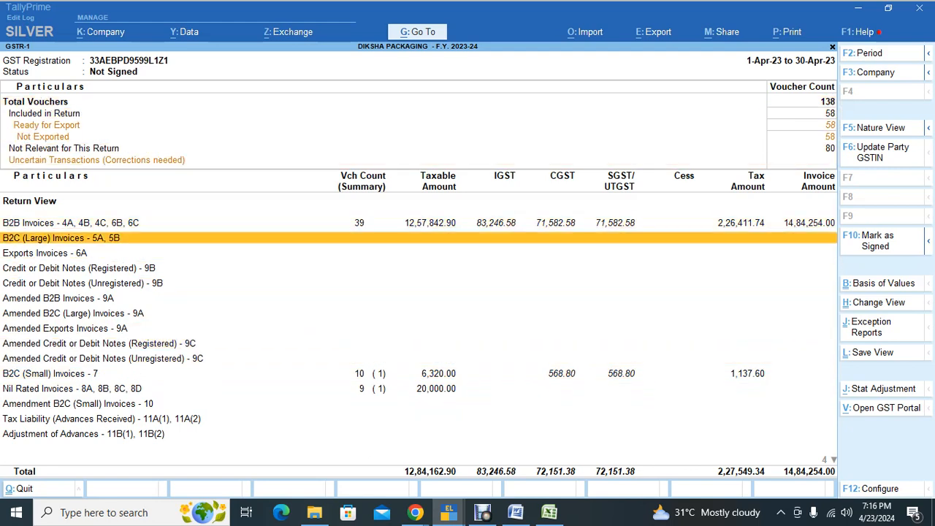
key("Up")
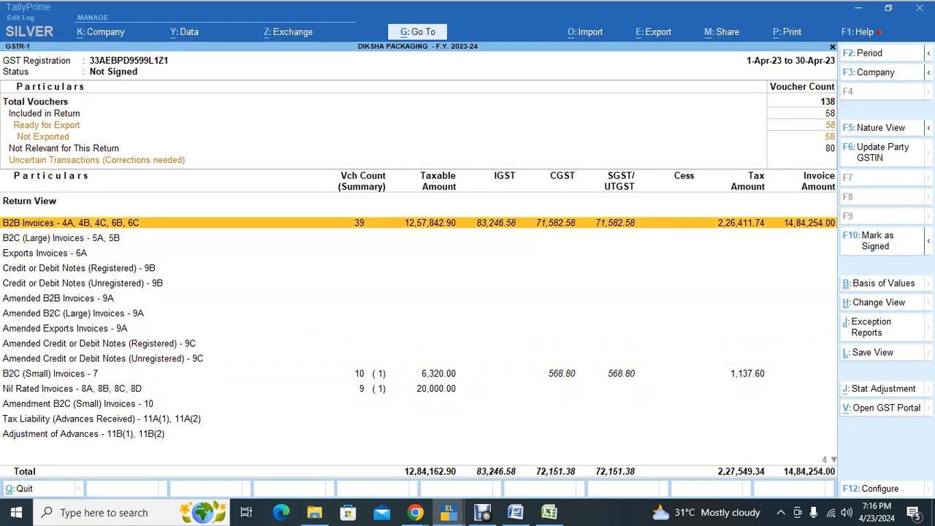
key("Return")
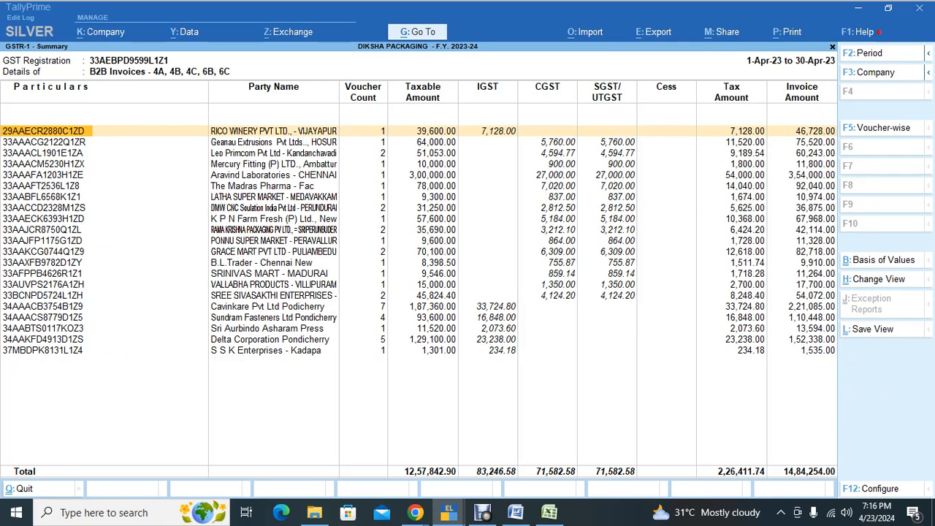
Step: Look through the first parties in the B2B invoices summary and return to the GSTR-1 report
key("Down")
key("Down")
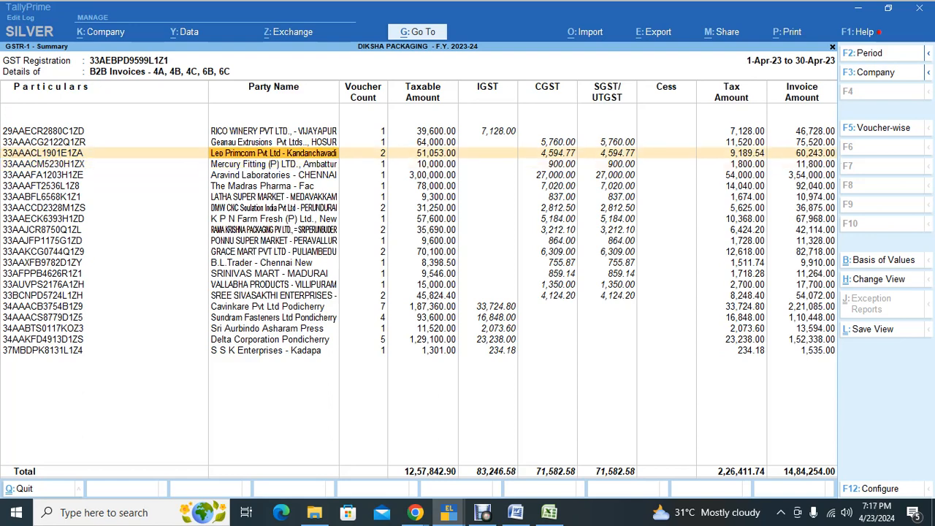
key("Escape")
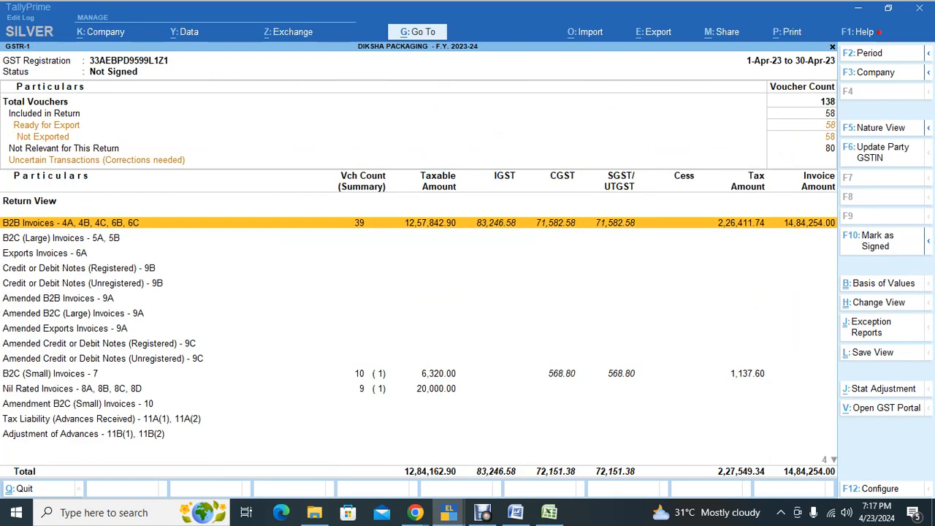
Step: Review the Tamil Nadu (18%) vouchers under B2C (Small) Invoices - 7 and return to the GSTR-1 report
key("Down")
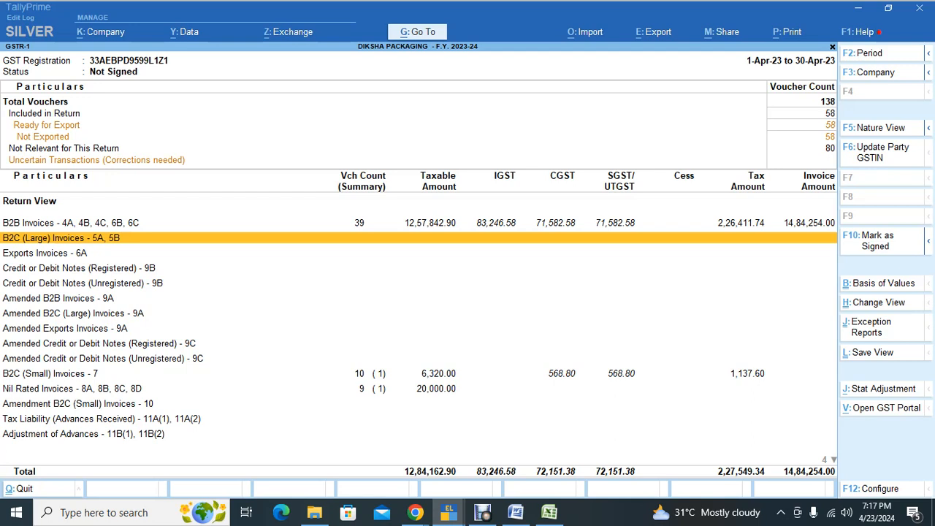
key("Down")
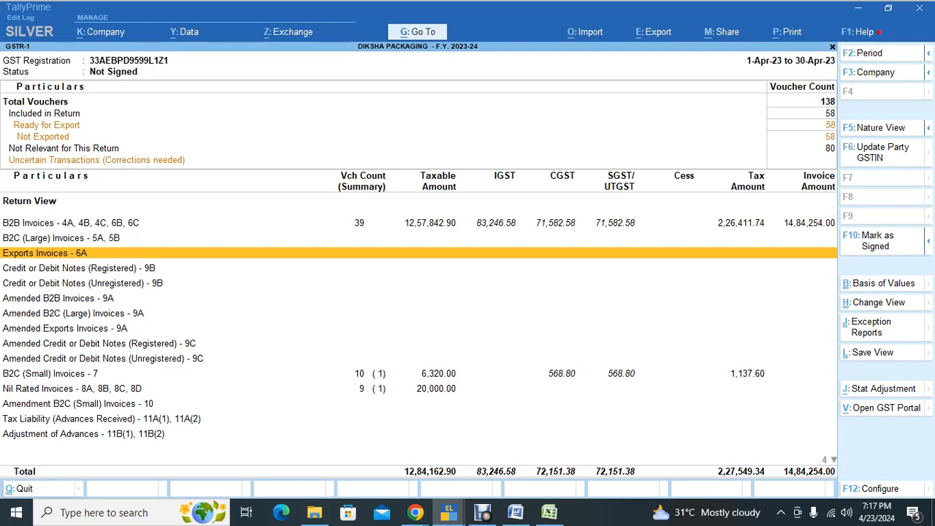
key("Down")
key("Down")
key("Down")
key("Down")
key("Down")
key("Down")
key("Down")
key("Down")
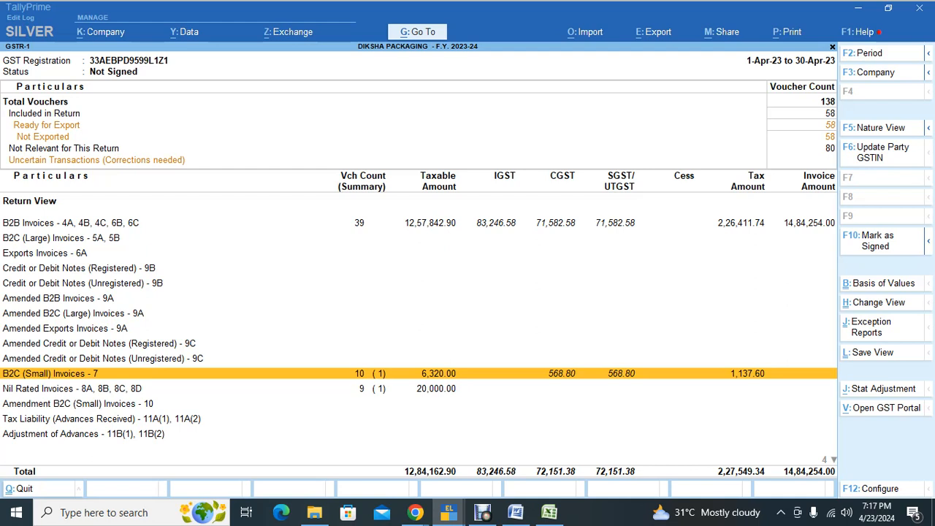
key("Return")
key("Return")
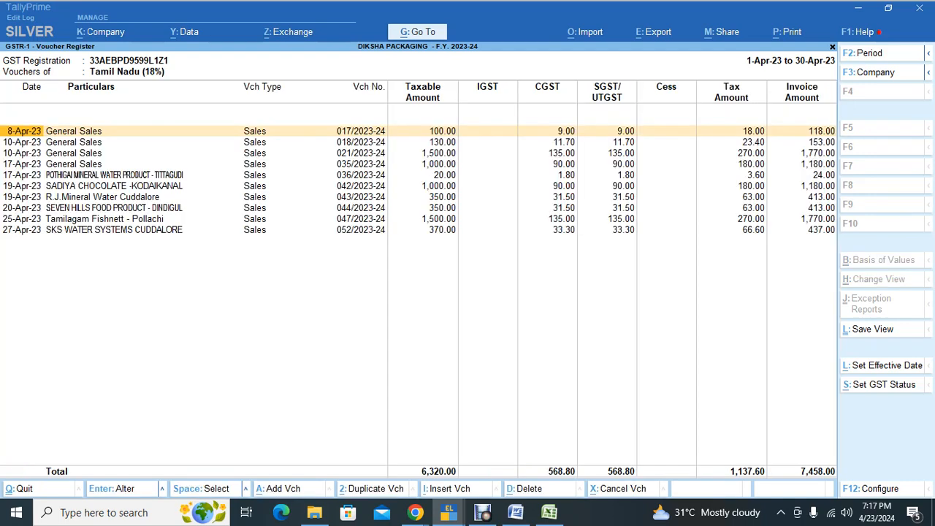
key("Escape")
key("Escape")
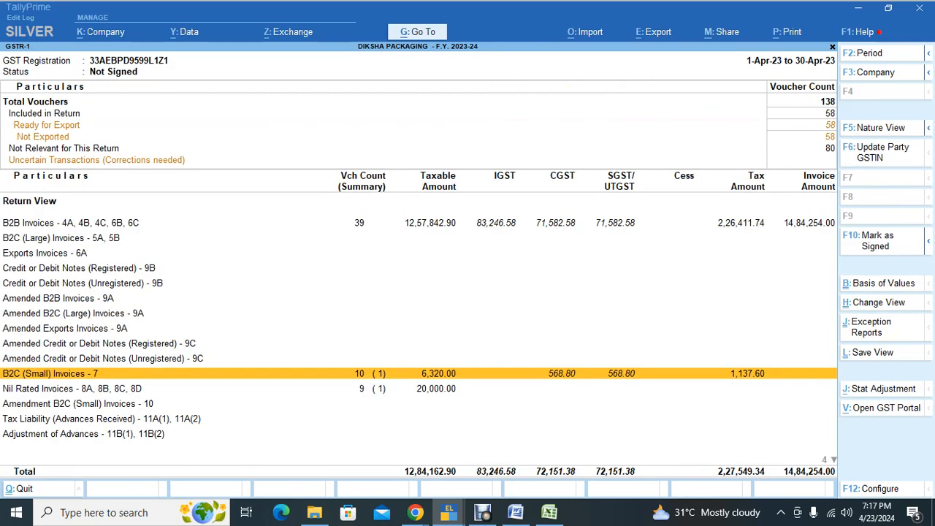
Step: View the summary of Nil Rated Invoices - 8A, 8B, 8C, 8D and return to the GSTR-1 report
key("Down")
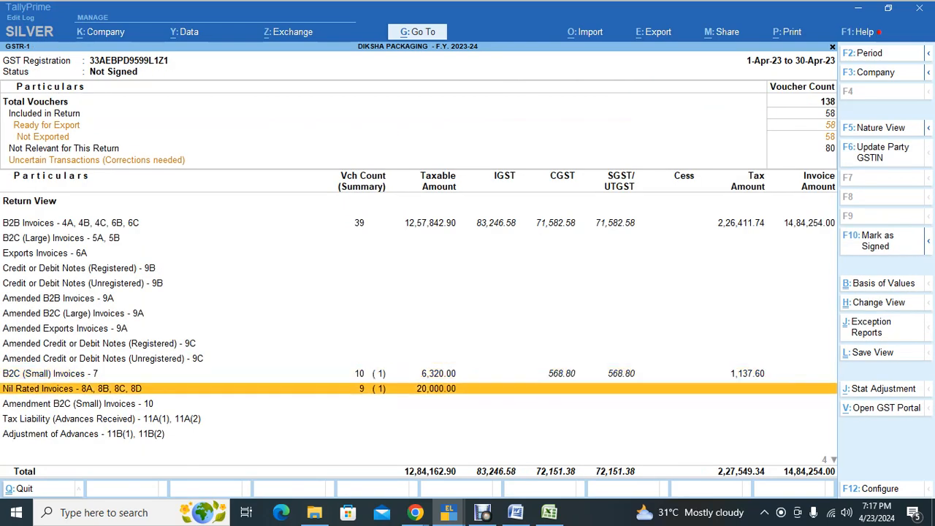
key("Return")
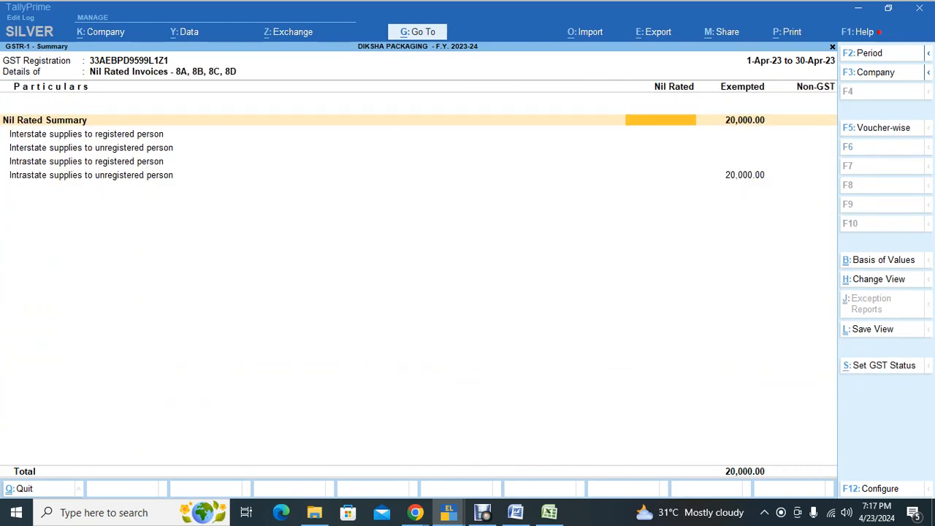
key("Escape")
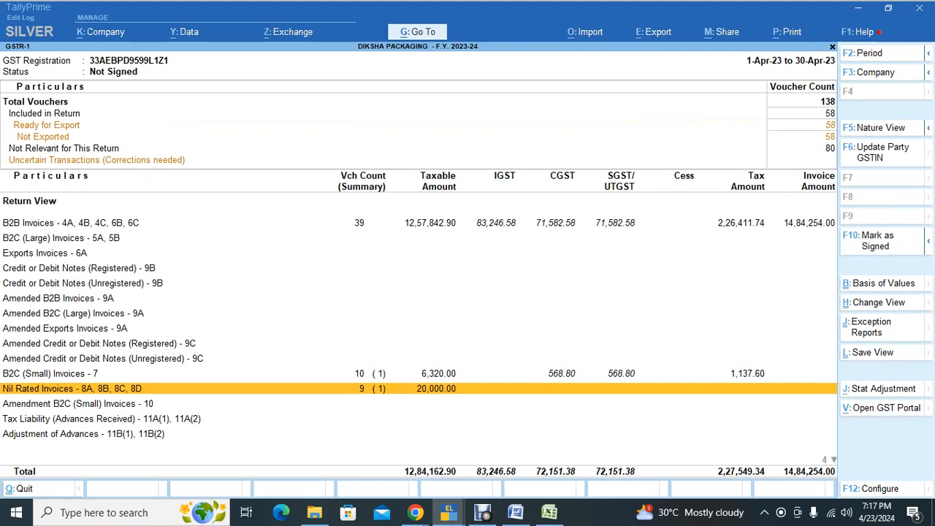
Step: Examine the HSN/SAC summary from the HSN Summary - 12 section and return to the GSTR-1 report
key("Down")
key("Down")
key("Down")
key("Down")
key("Down")
key("Down")
key("Down")
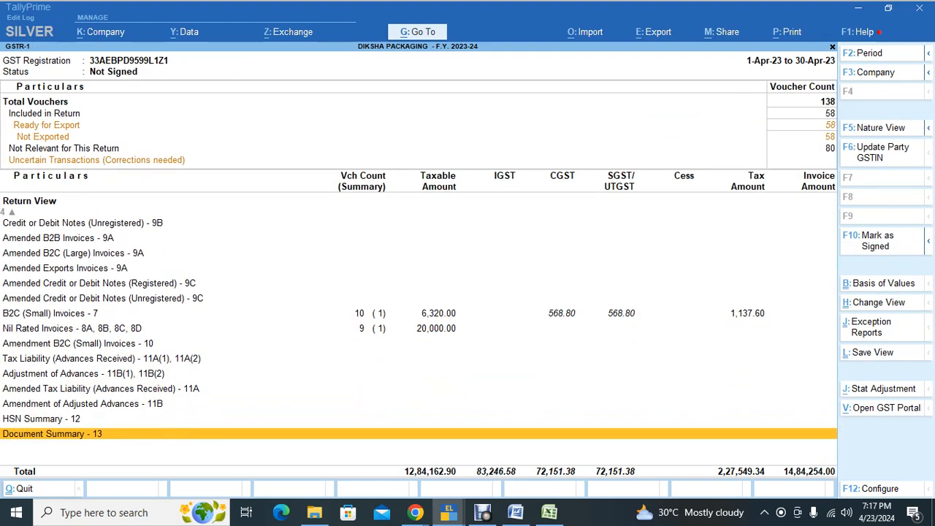
key("Up")
key("Up")
key("Down")
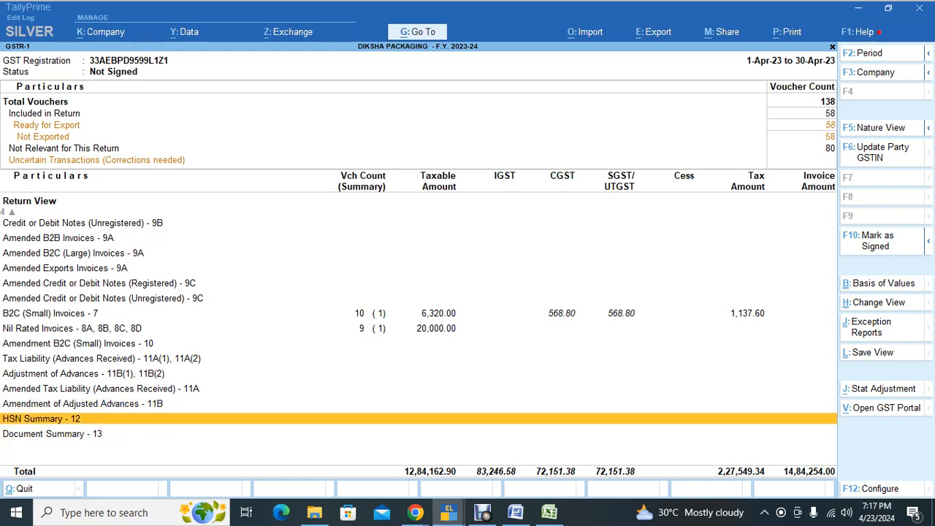
key("Return")
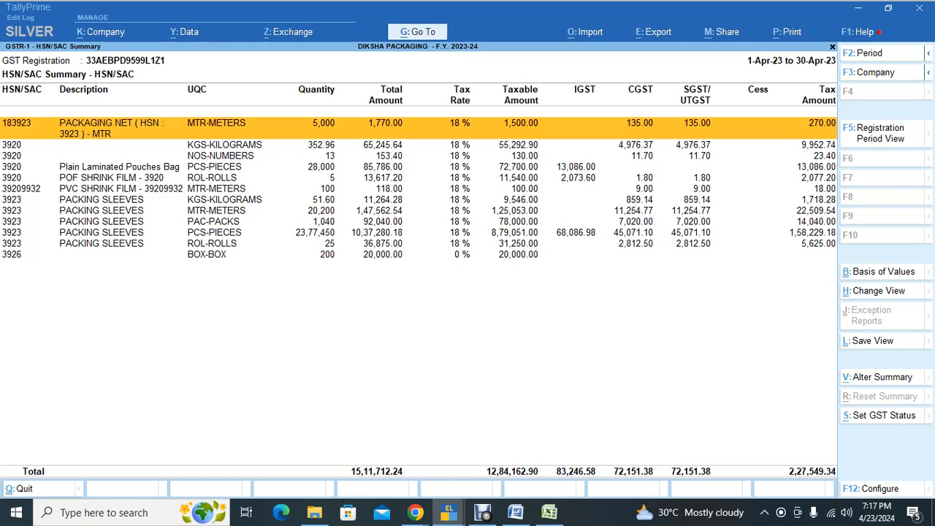
key("Escape")
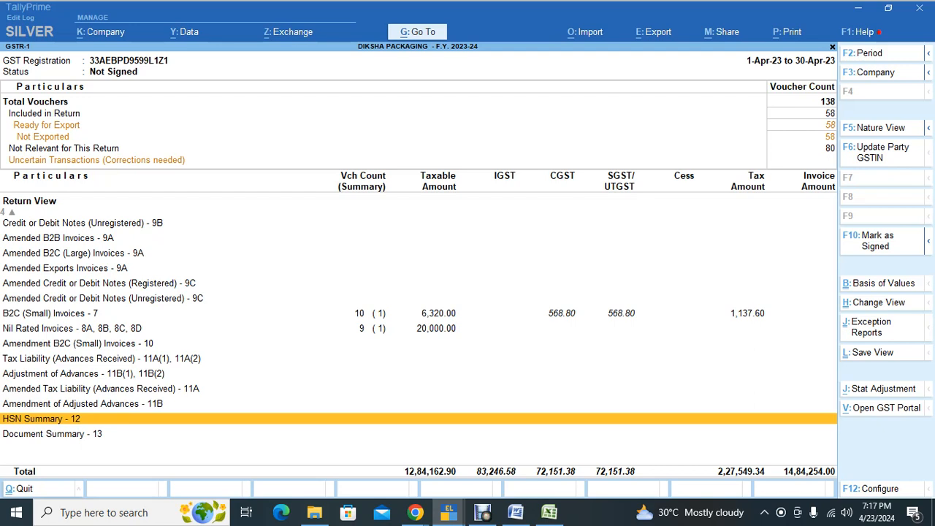
Step: Check the sales vouchers in Document Summary - 13 through to the last entry, and return to the GSTR-1 report
key("Down")
key("Return")
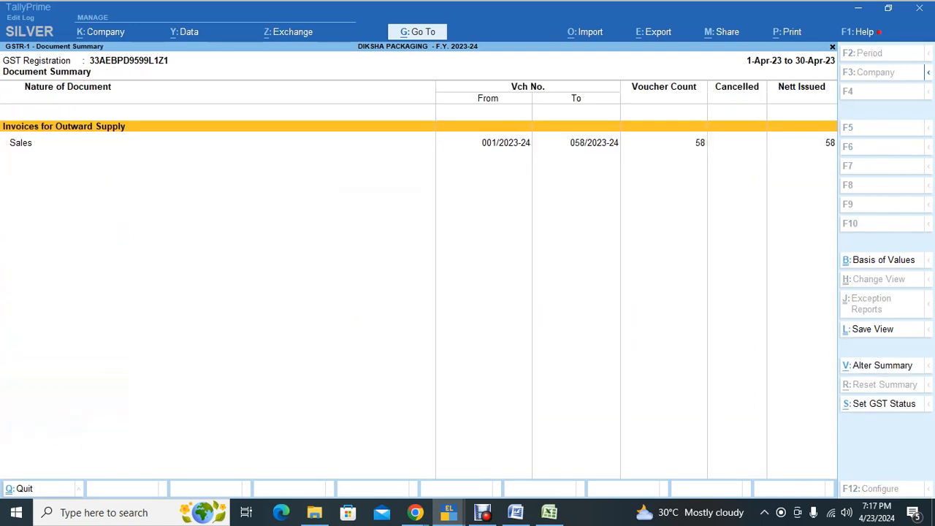
key("Down")
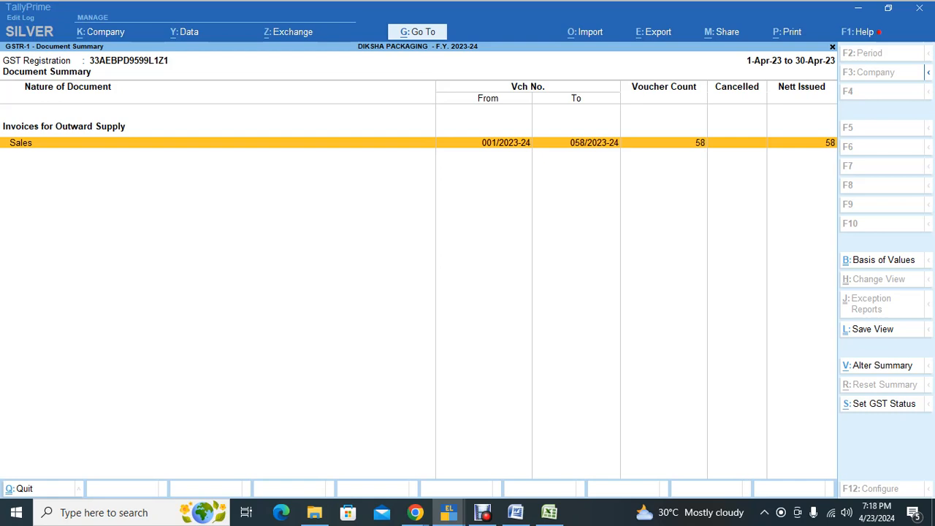
key("Return")
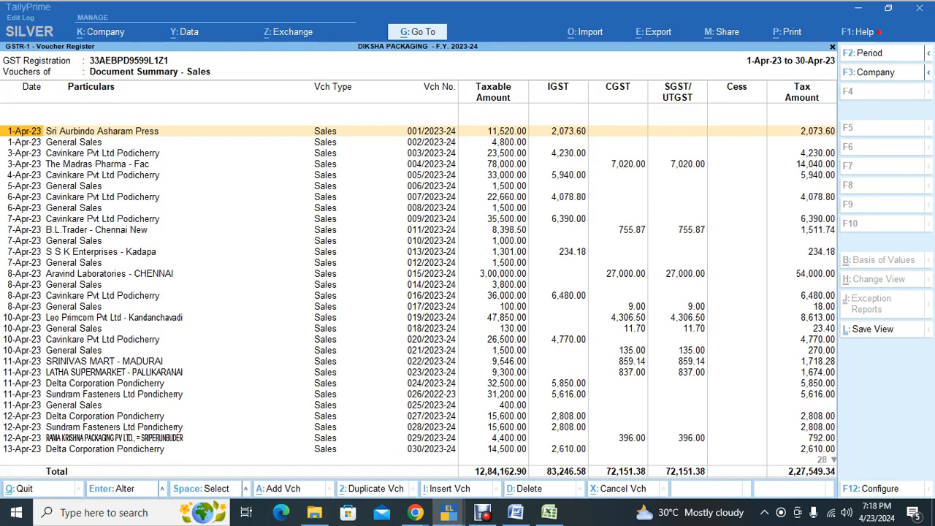
key("End")
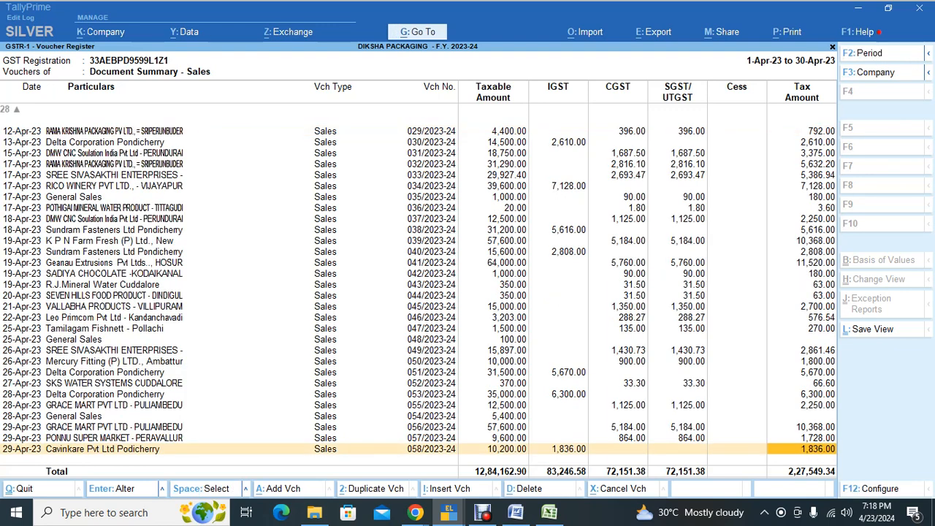
key("Escape")
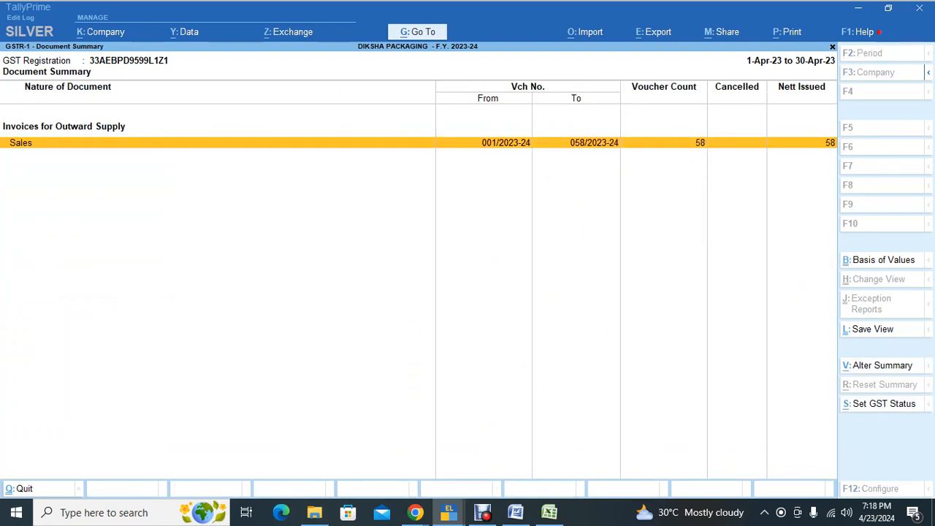
key("Escape")
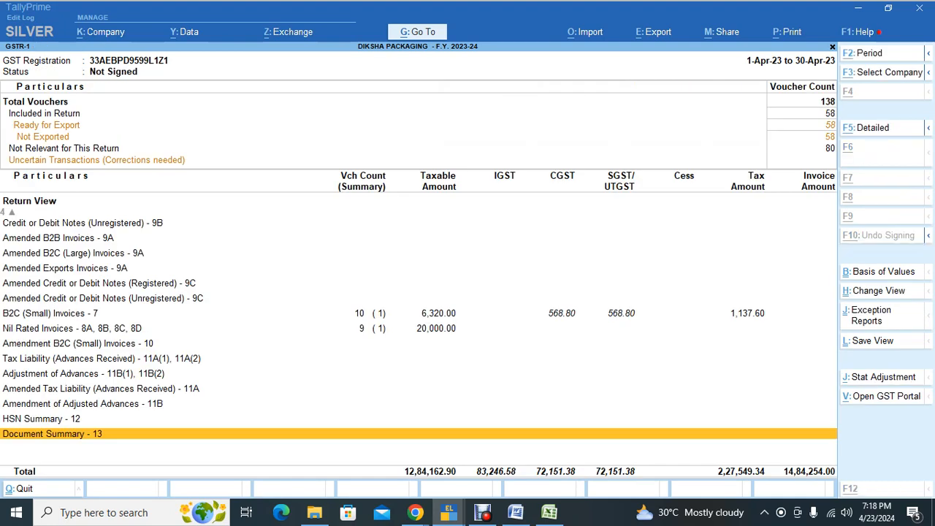
Step: Open the GST Returns export for the April 2023 GSTR-1
key("alt+e")
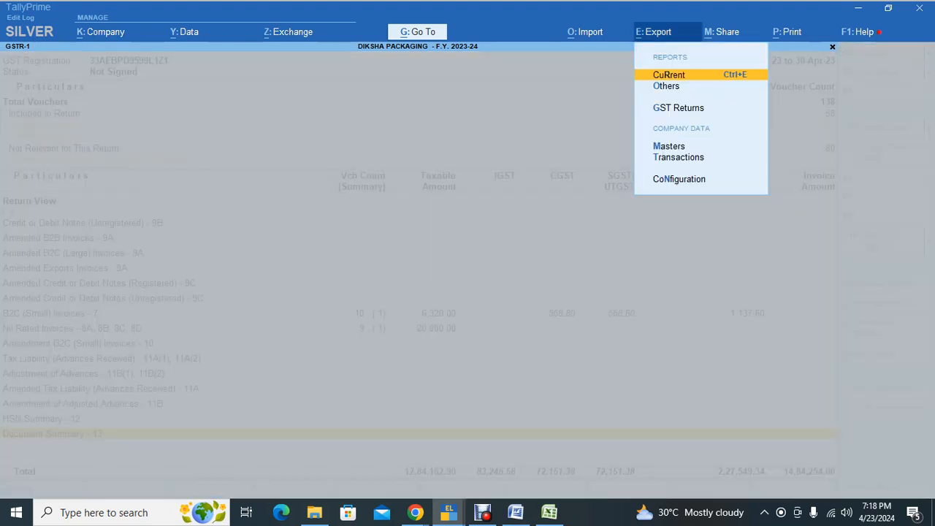
key("Down")
key("Down")
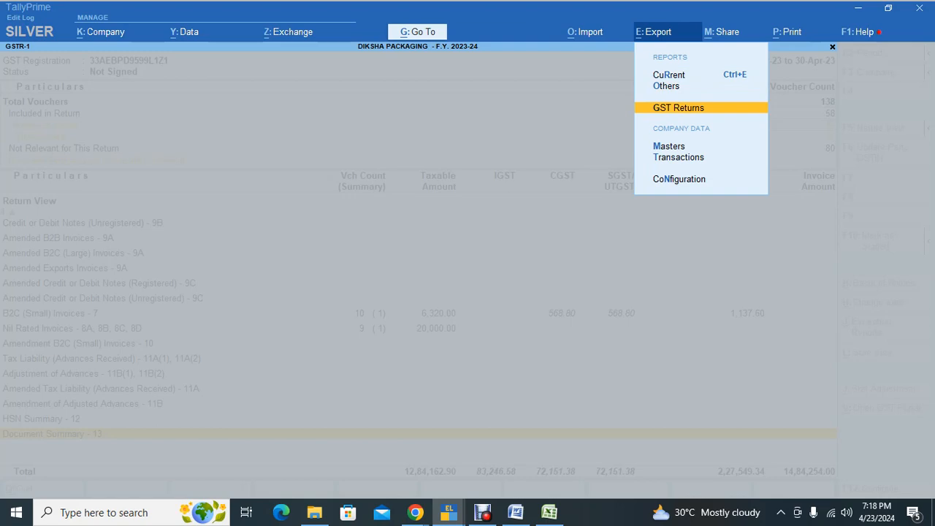
key("Return")
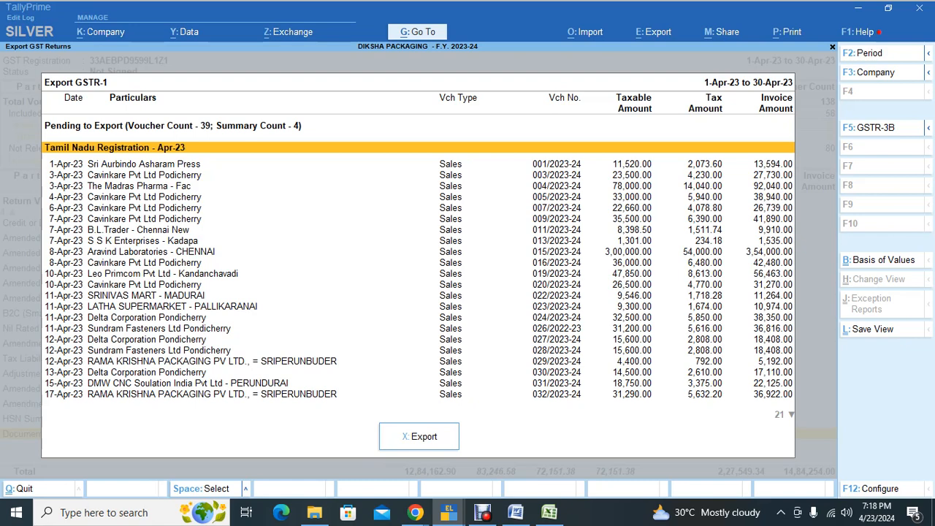
key("F12")
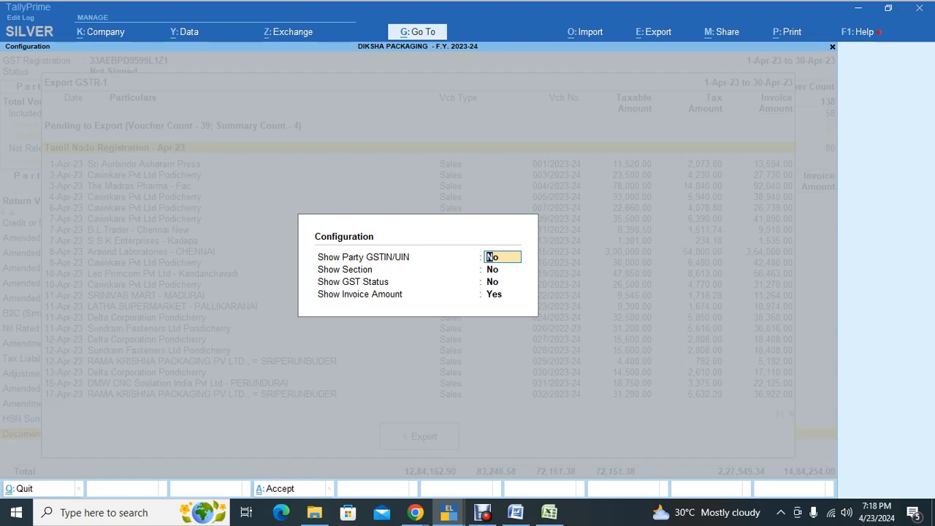
key("BackSpace")
key("Escape")
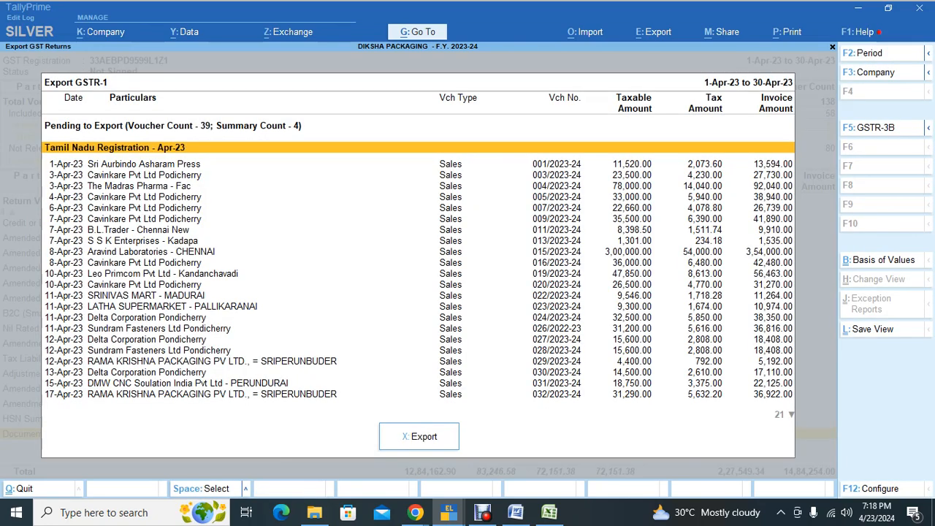
Step: Set the export file format to JSON (Data Interchange) and export GSTR-1 to the D:\Tally prime folder
key("x")
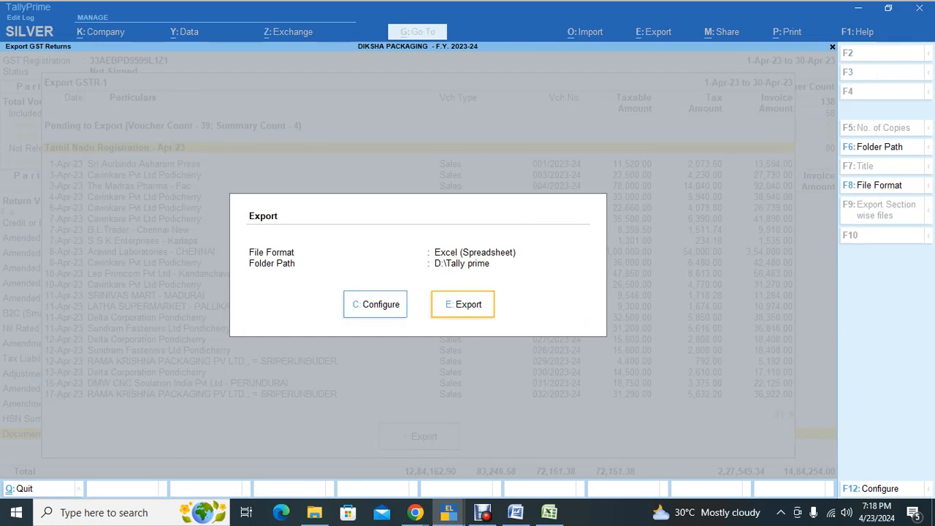
key("c")
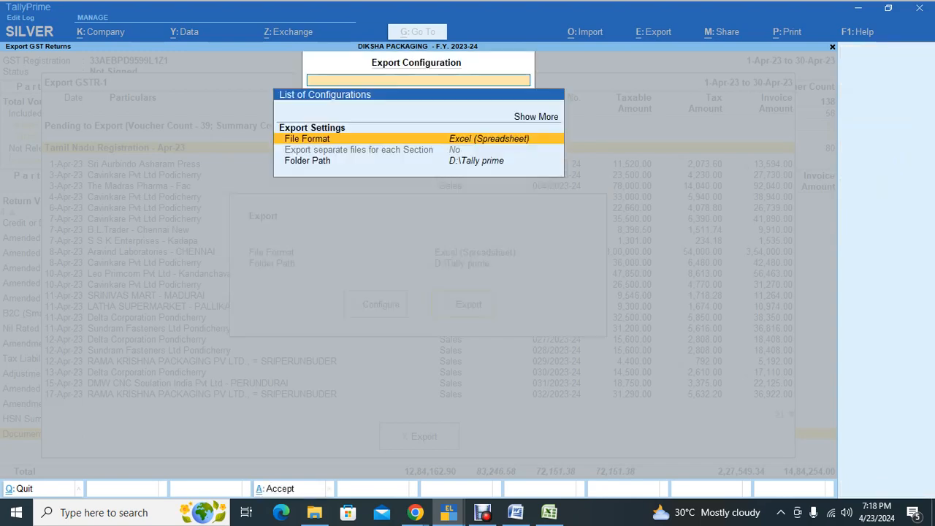
key("Return")
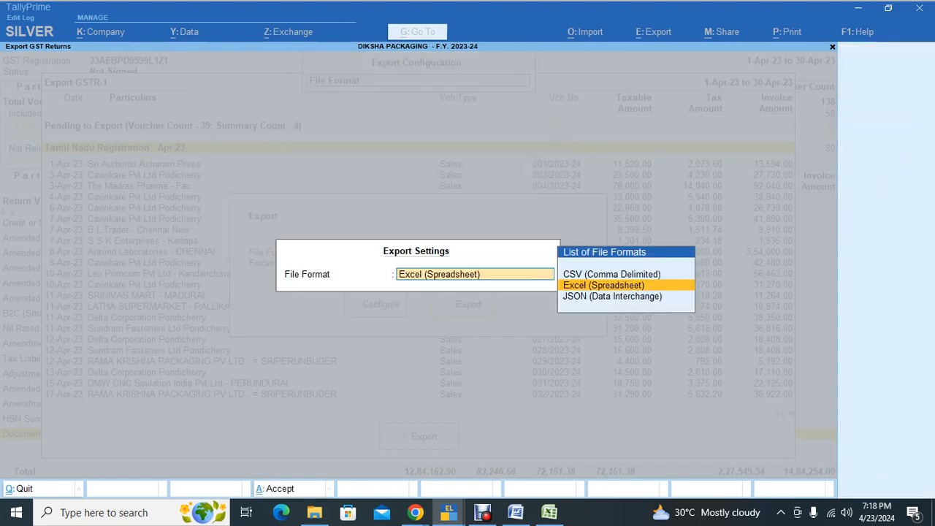
key("BackSpace")
key("Down")
key("Return")
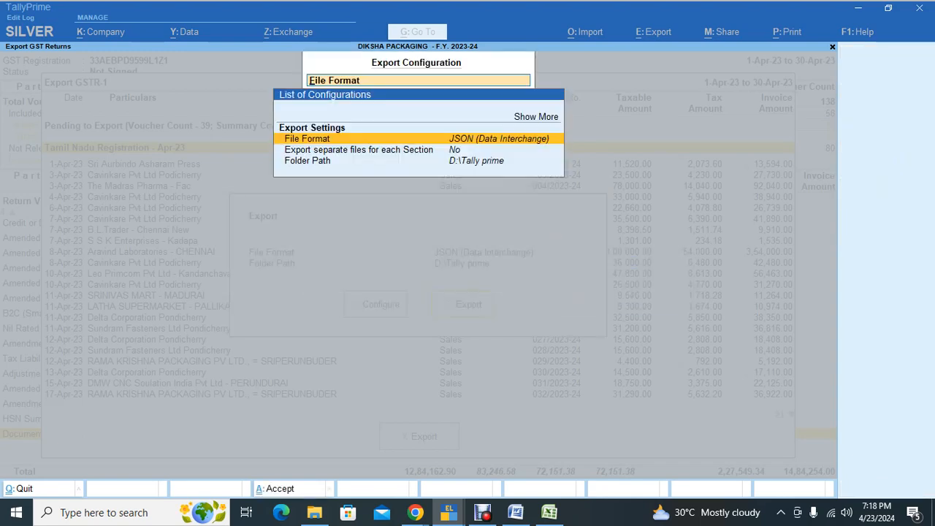
key("ctrl+a")
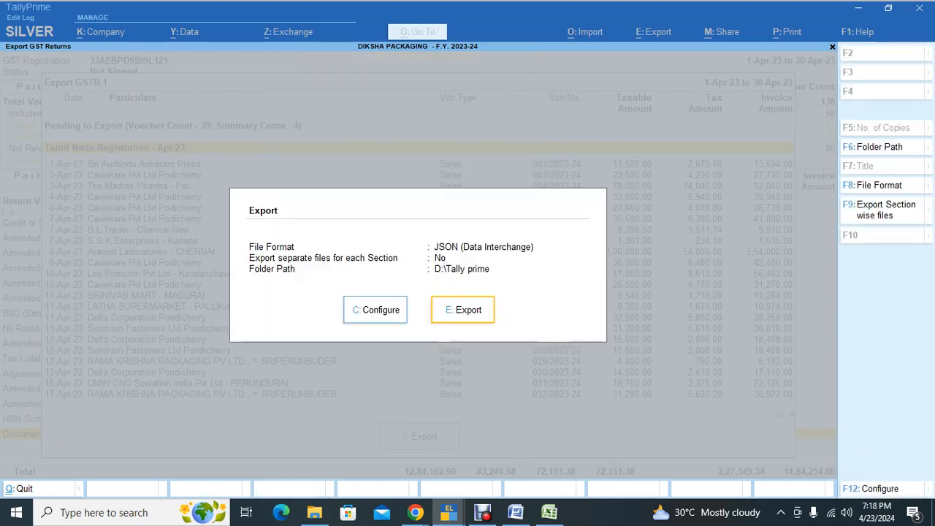
key("Return")
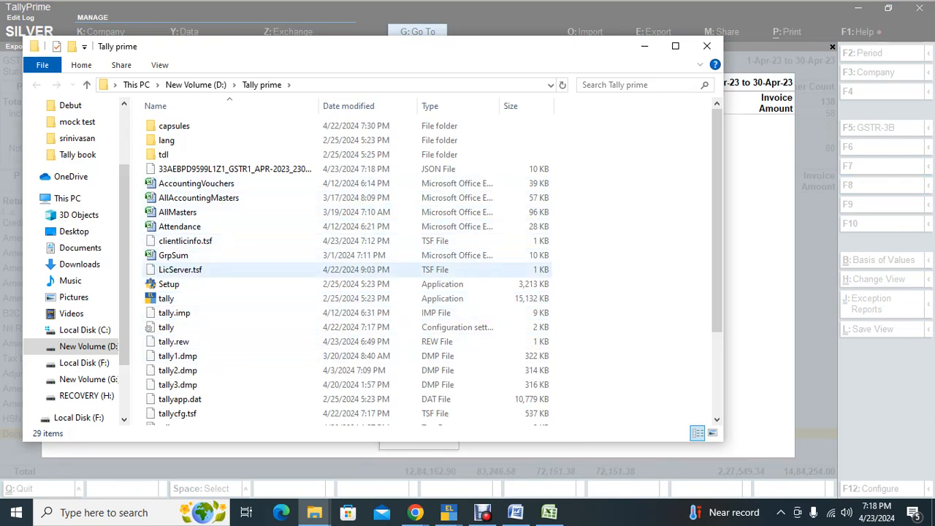
Step: Check for the exported GSTR-1 JSON file in the Tally prime folder, minimize the folder window, and return to the GSTR-1 report
scroll(219, 369, "down", 3)
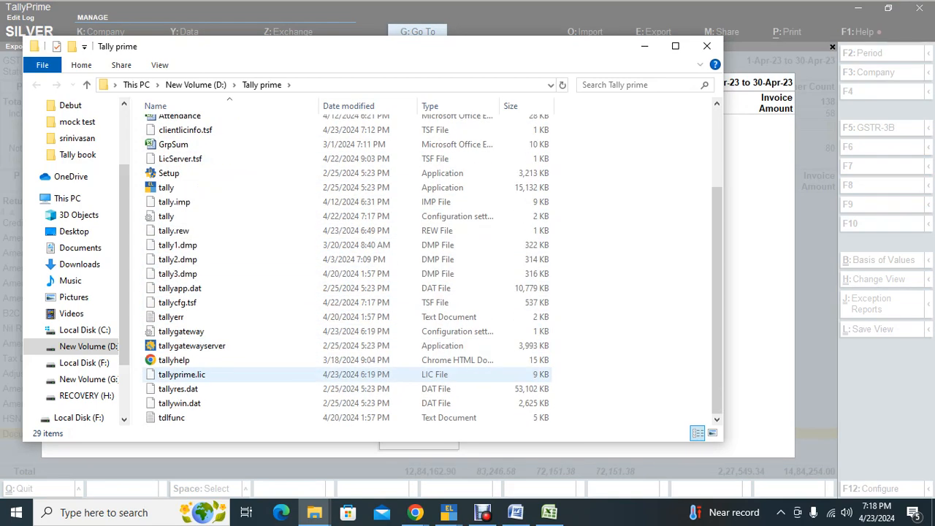
scroll(219, 359, "up", 2)
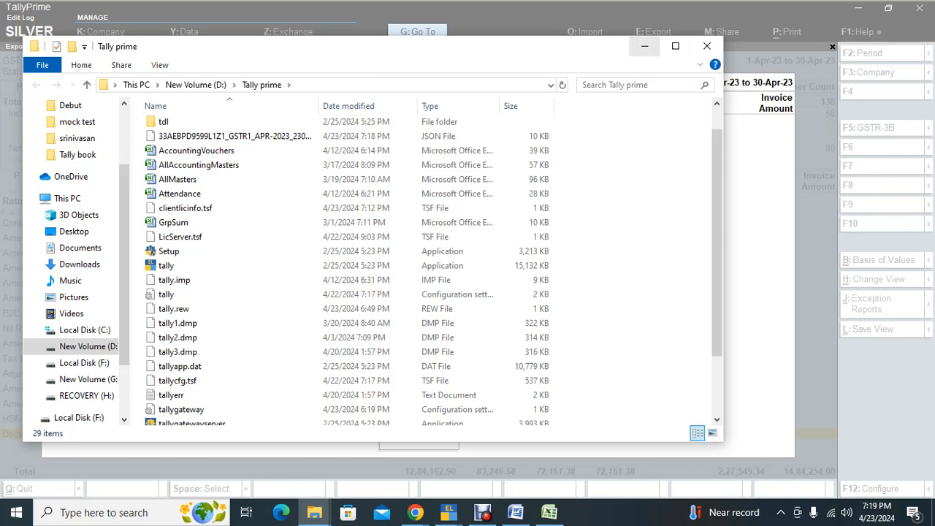
left_click(644, 46)
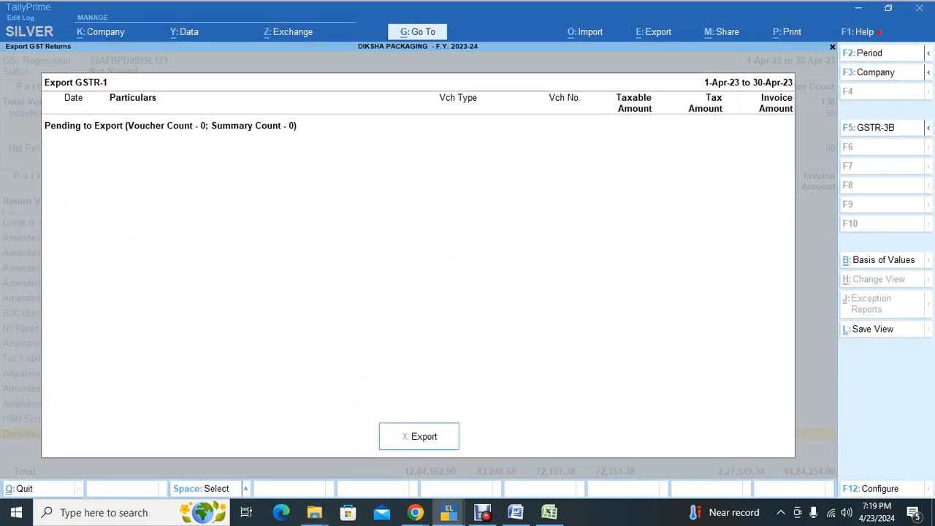
key("Escape")
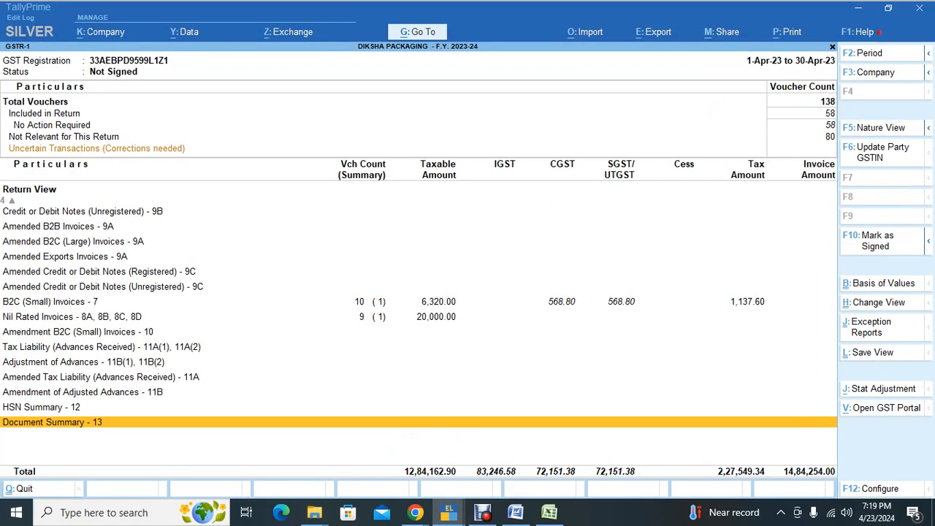
Step: Open the GST Returns export for the April 2023 GSTR-1
key("alt")
key("alt+e")
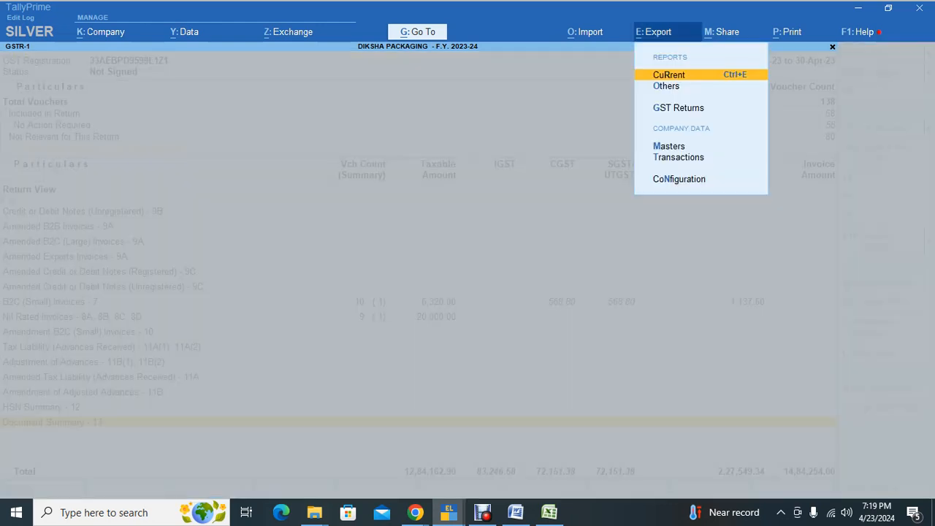
key("Down")
key("Down")
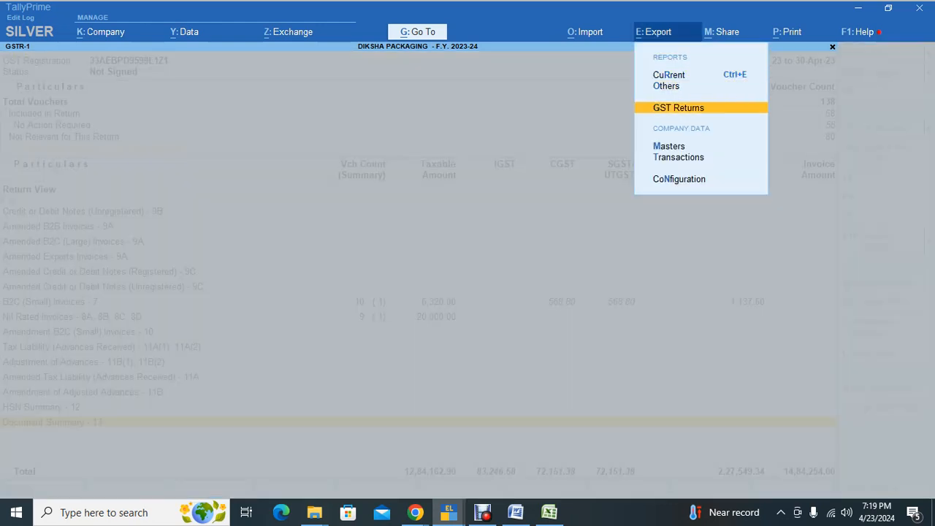
key("Return")
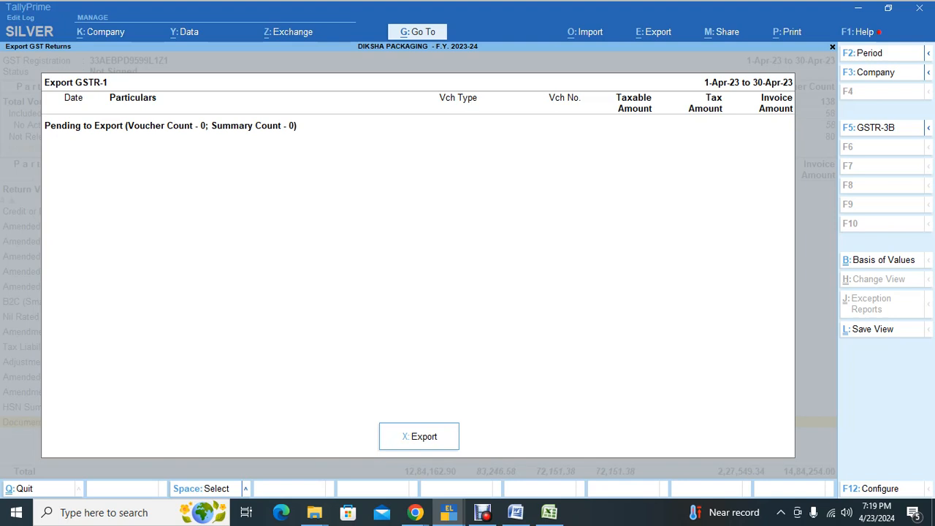
Step: Include transactions where no action is required, and export GSTR-1 as JSON (Data Interchange) to D:\Tally prime
key("ctrl+b")
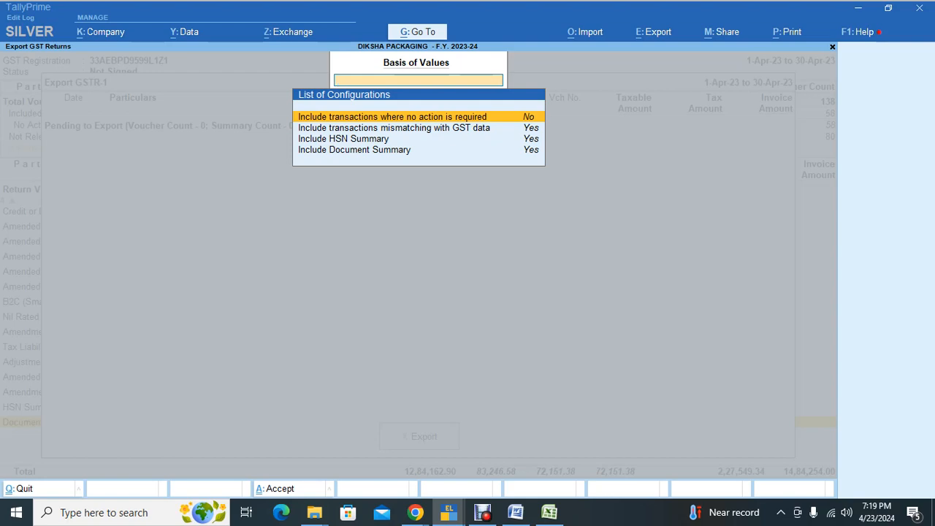
key("Return")
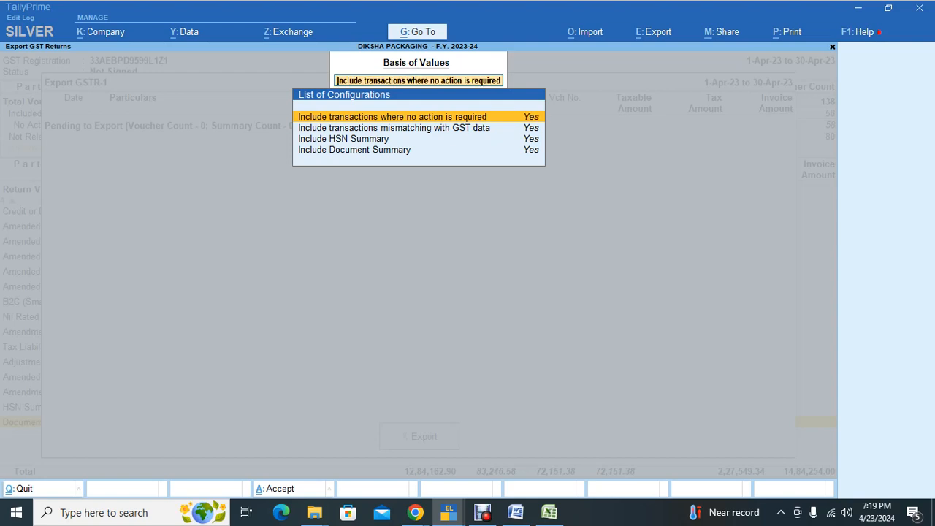
key("ctrl+a")
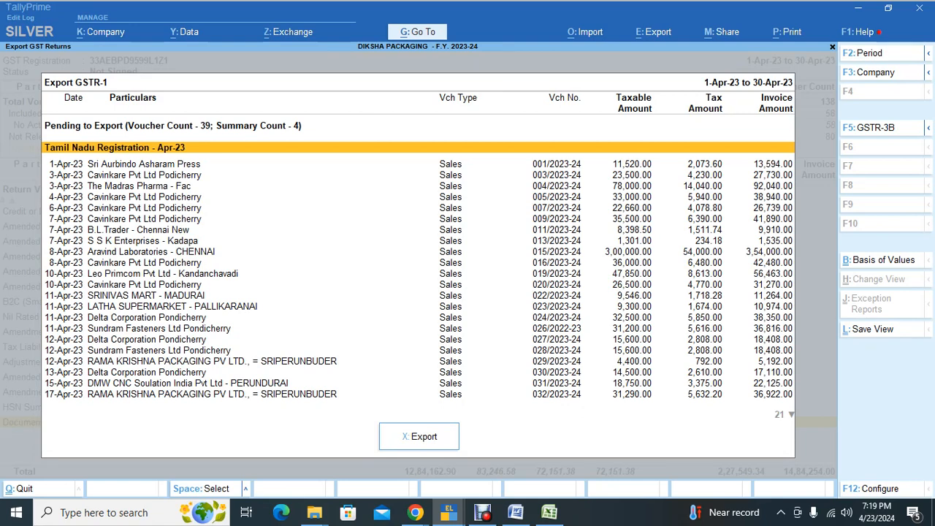
key("x")
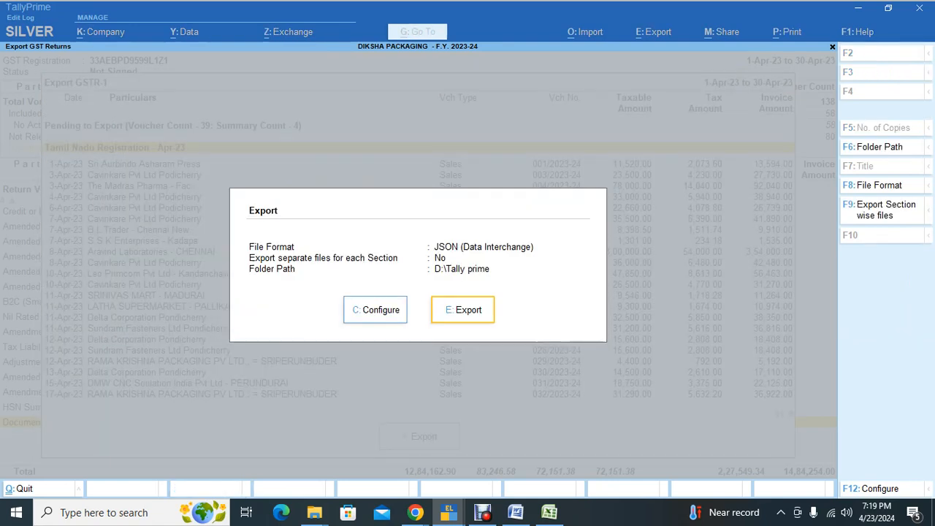
key("e")
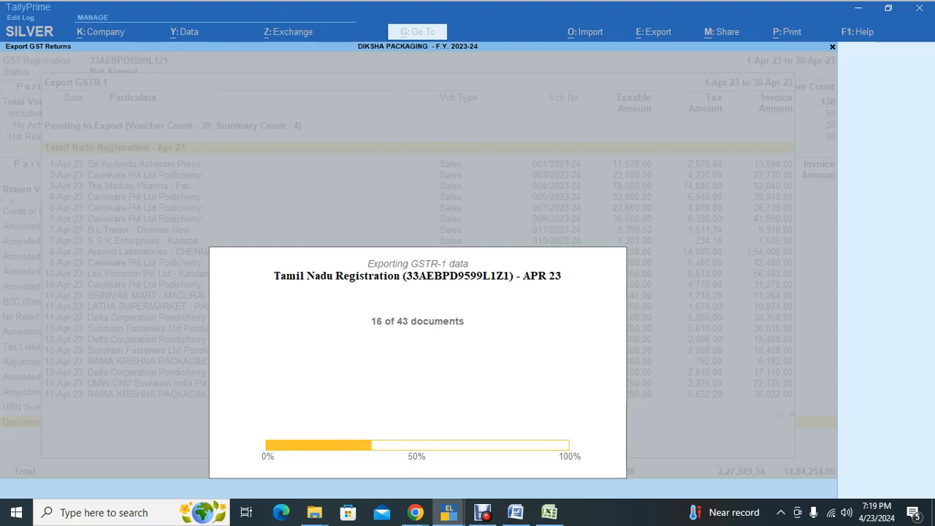
Step: Switch to the Tally prime folder, permanently delete the two exported GSTR-1 JSON files, and close the folder window
mouse_move(415, 512)
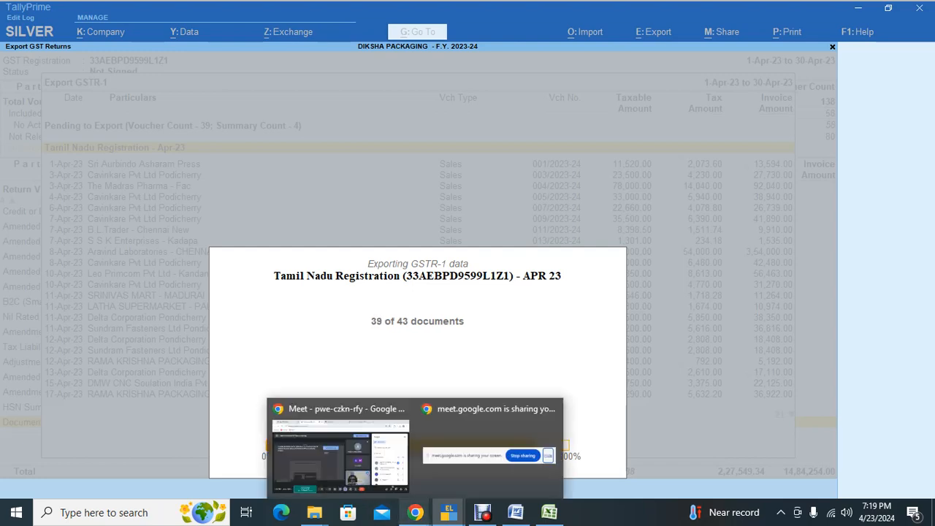
left_click(340, 454)
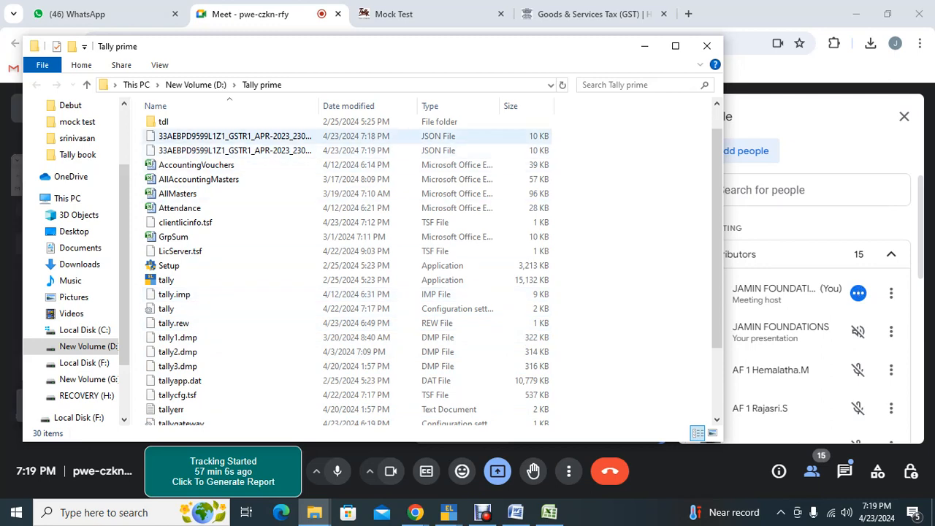
left_click(241, 136)
left_click(241, 151, "ctrl")
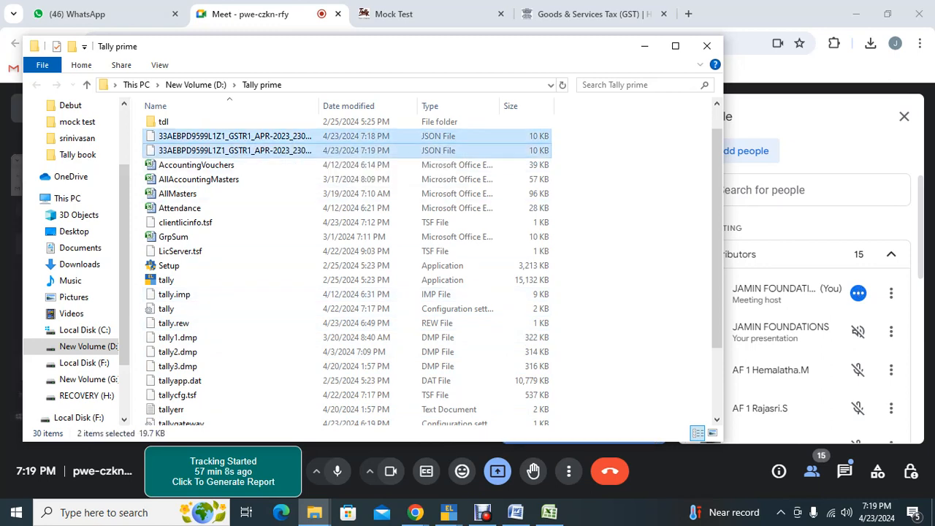
key("shift+Delete")
key("Return")
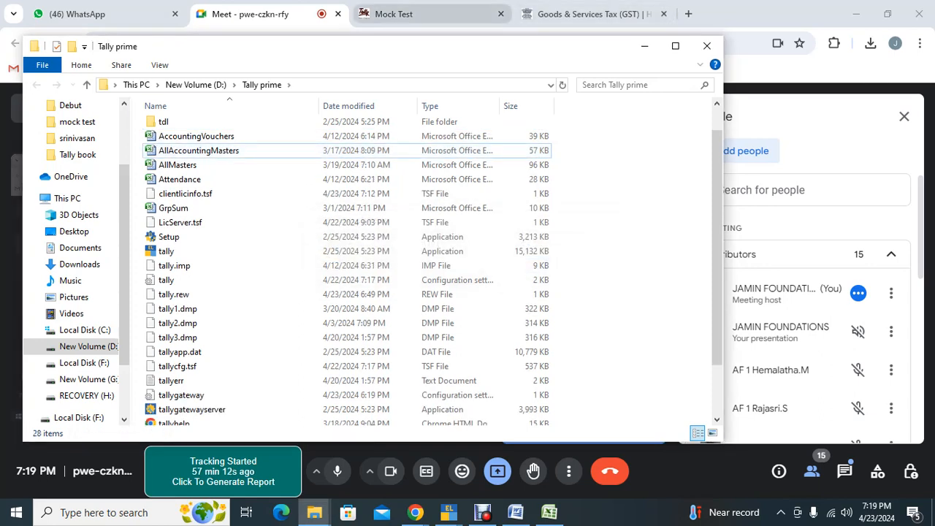
key("alt")
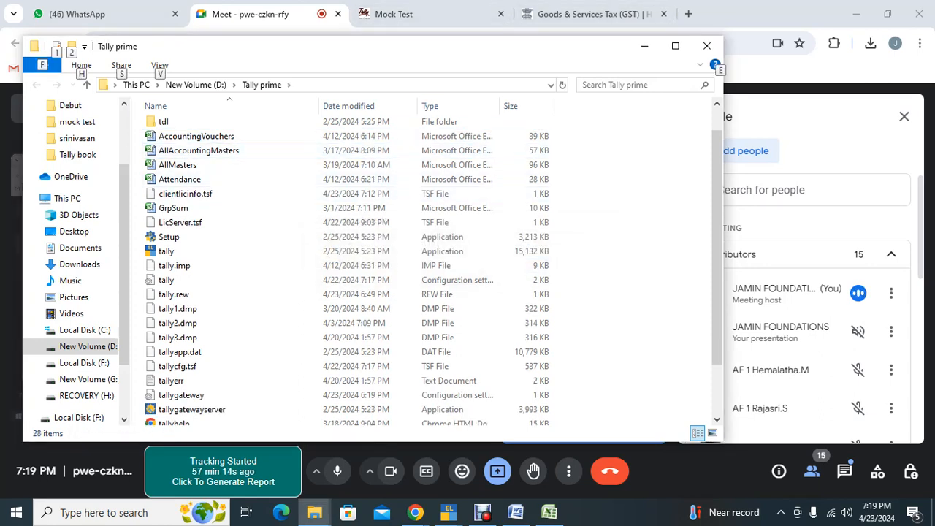
left_click(706, 46)
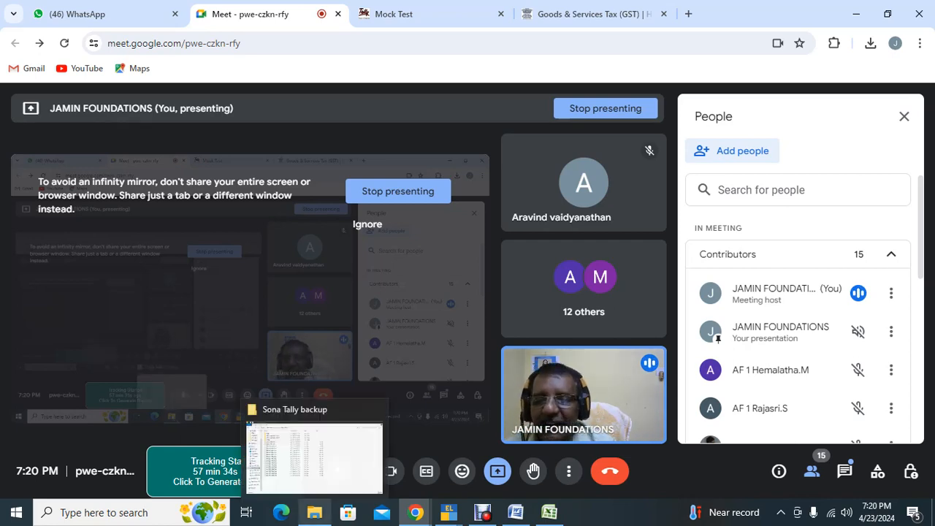
Step: Permanently delete everything in the D:\Sona Tally backup folder and copy the folder's path
left_click(314, 512)
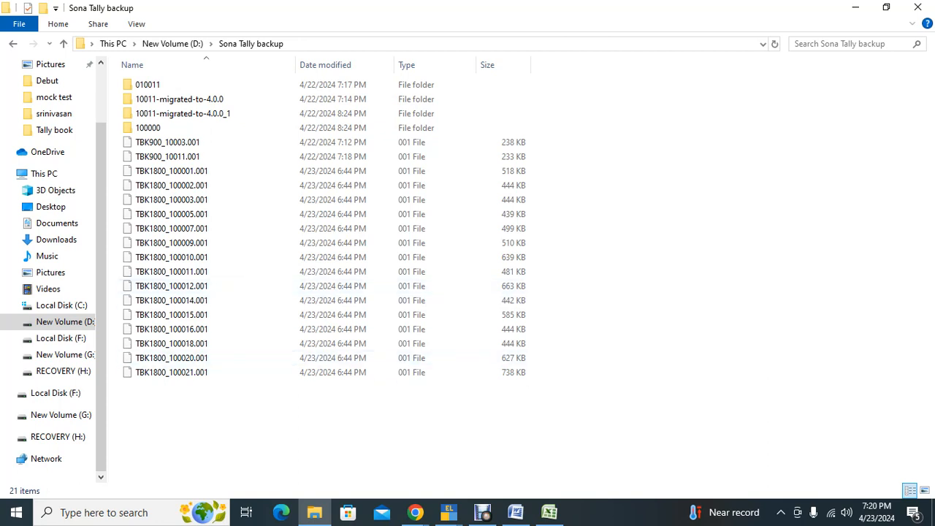
key("ctrl+a")
key("shift+Delete")
key("Return")
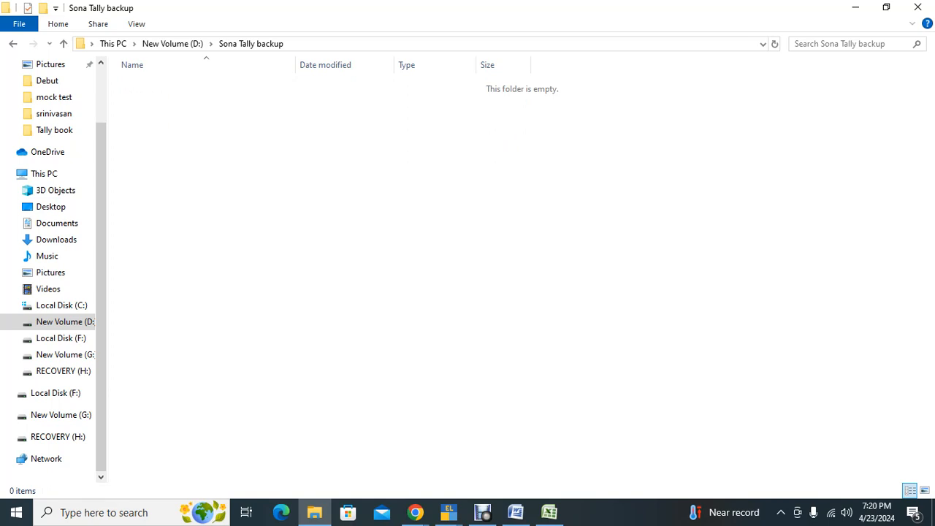
left_click(314, 44)
key("ctrl+c")
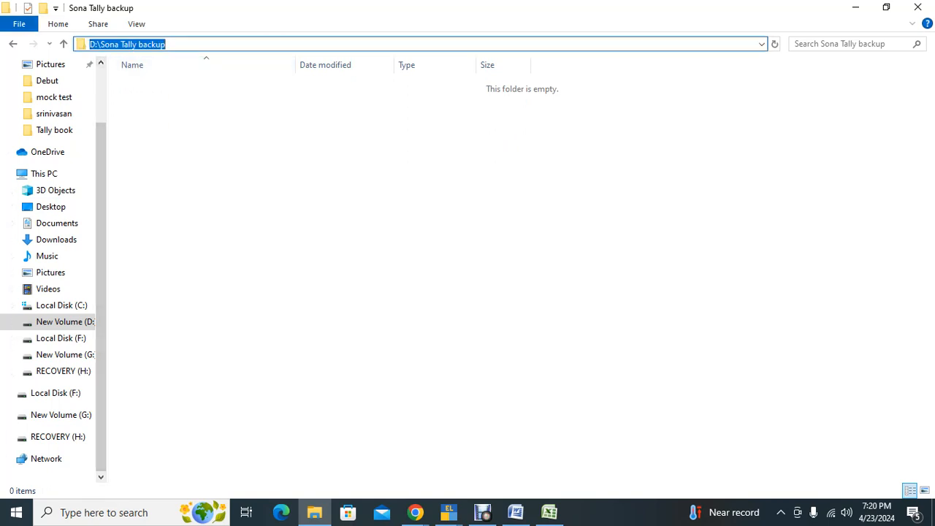
Step: Switch to TallyPrime, set the GSTR-1 export folder path to D:\Sona Tally backup, and export the return as JSON
mouse_move(449, 512)
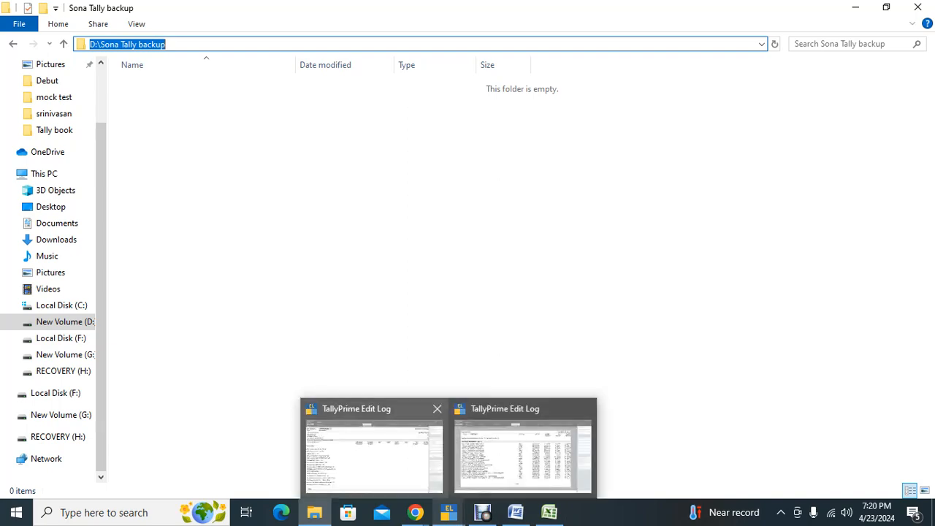
left_click(525, 449)
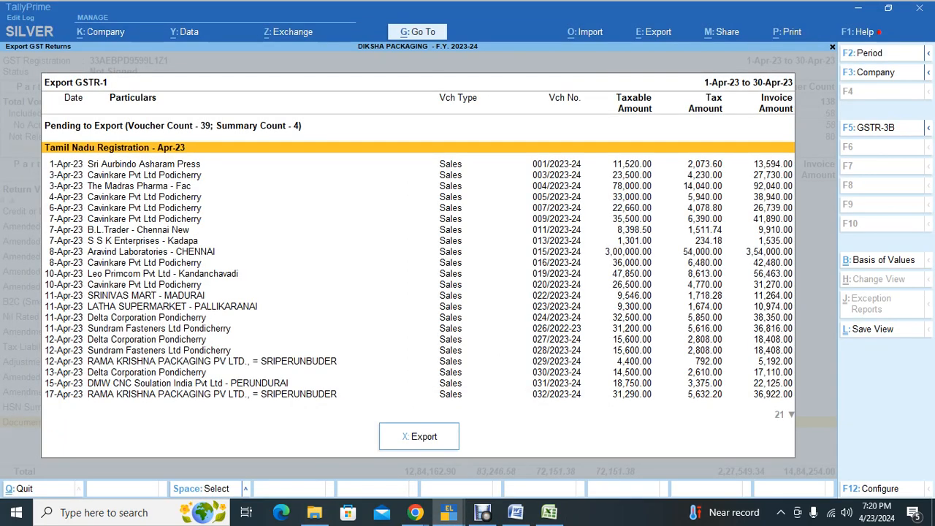
key("x")
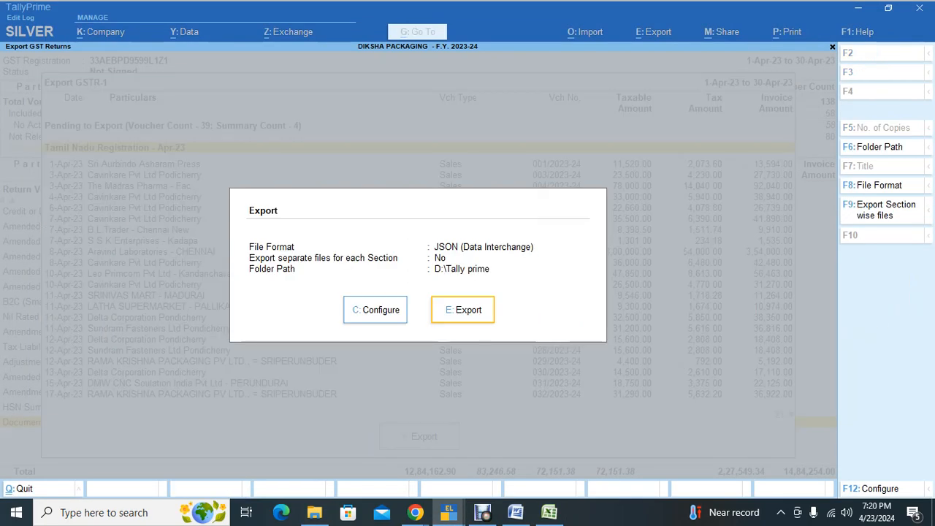
key("c")
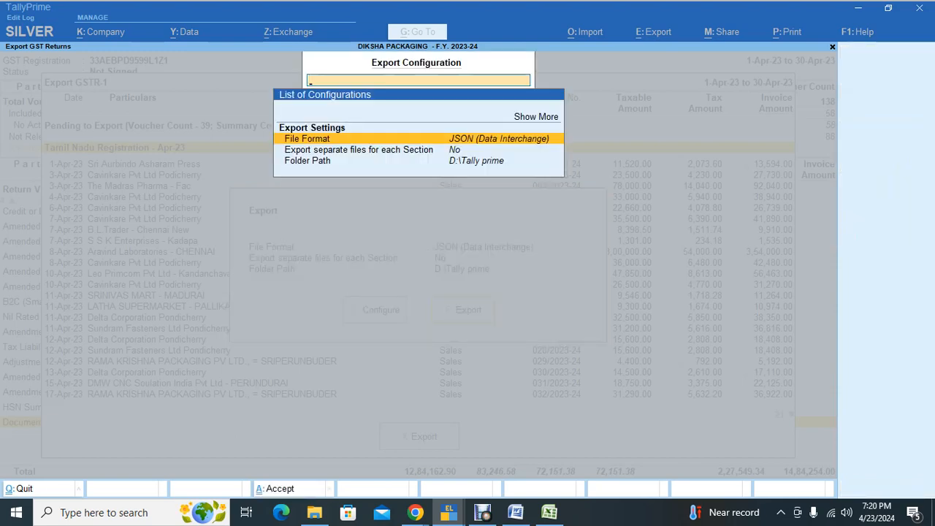
key("Down")
key("Down")
key("Return")
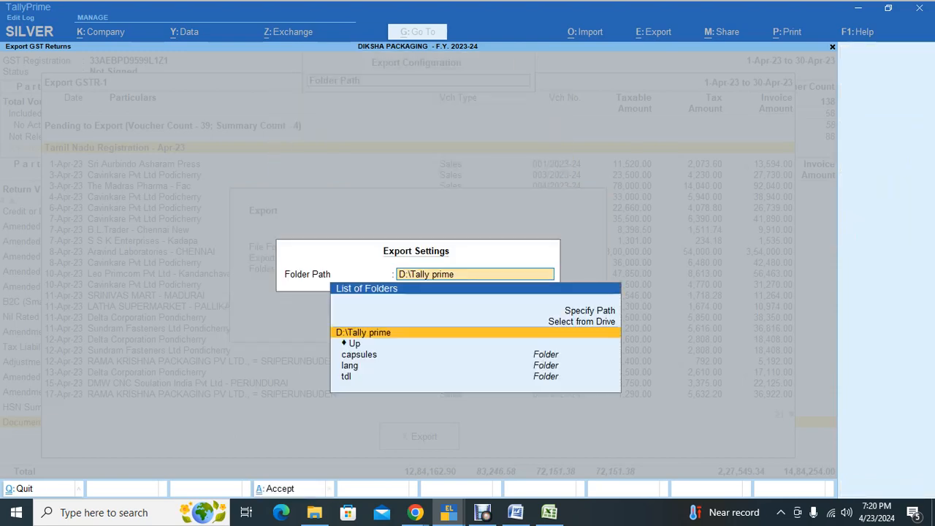
key("Up")
key("Up")
key("Return")
key("ctrl+v")
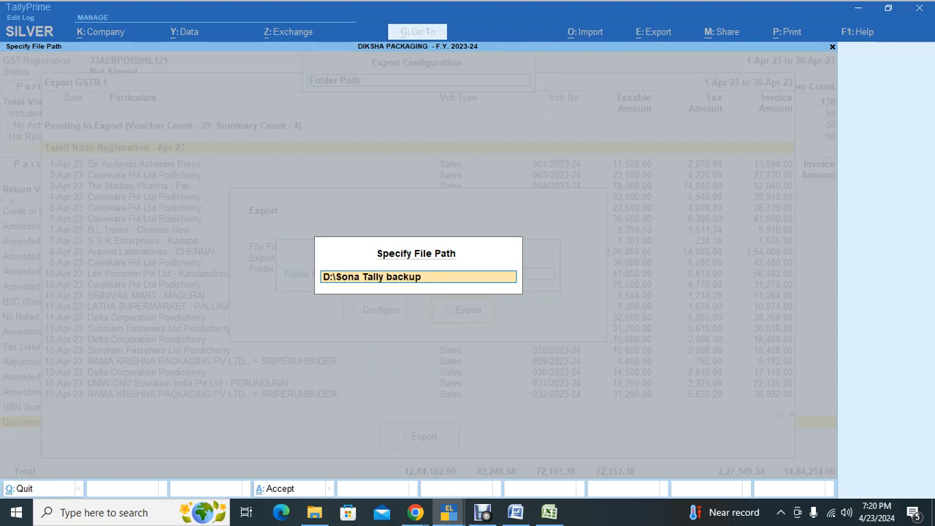
key("Return")
key("Return")
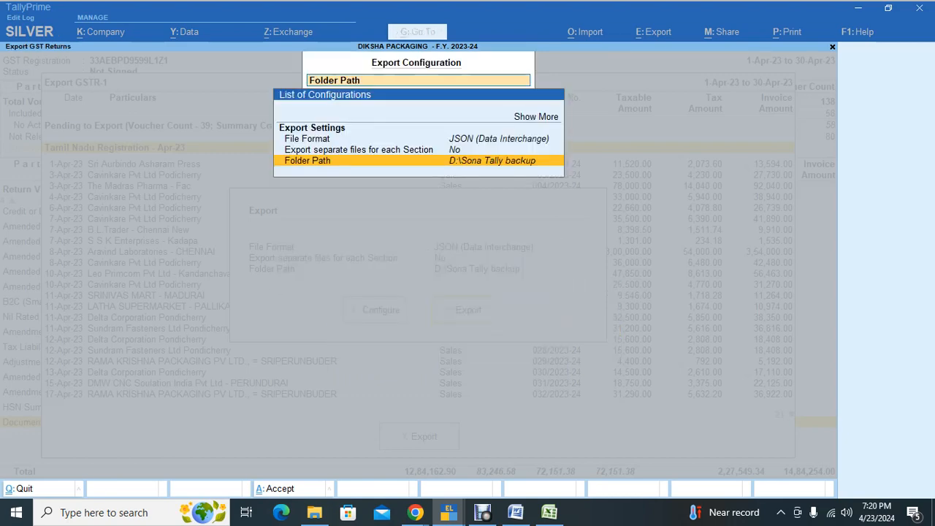
key("Escape")
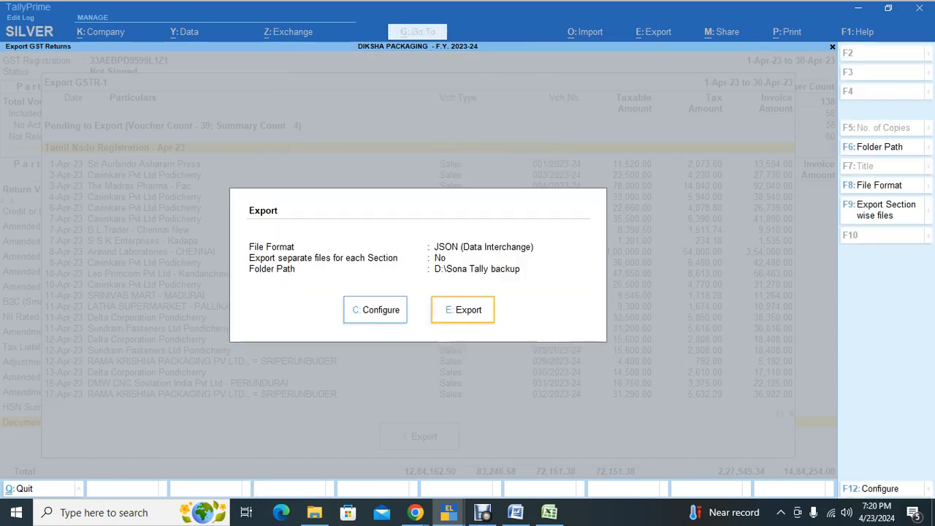
key("e")
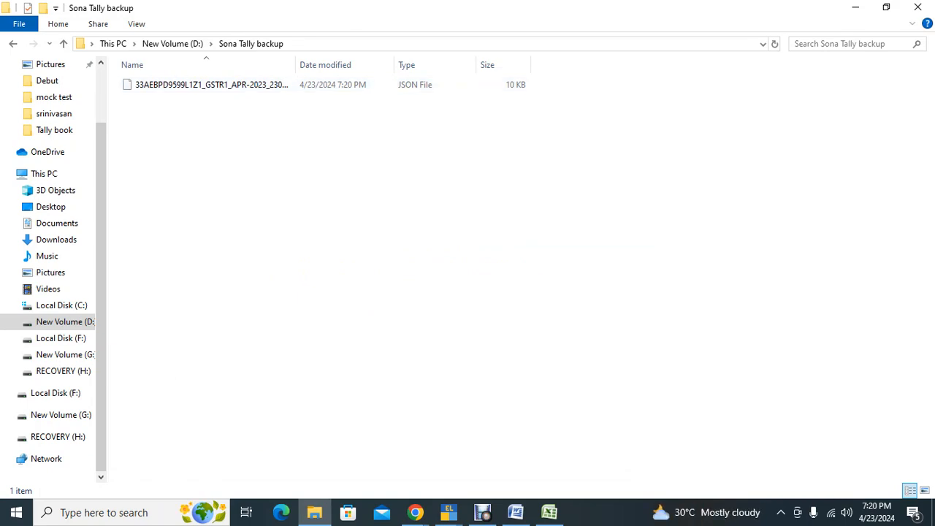
Step: Return to TallyPrime and close the GSTR-1 export and report, back to the GST Reports list
mouse_move(449, 512)
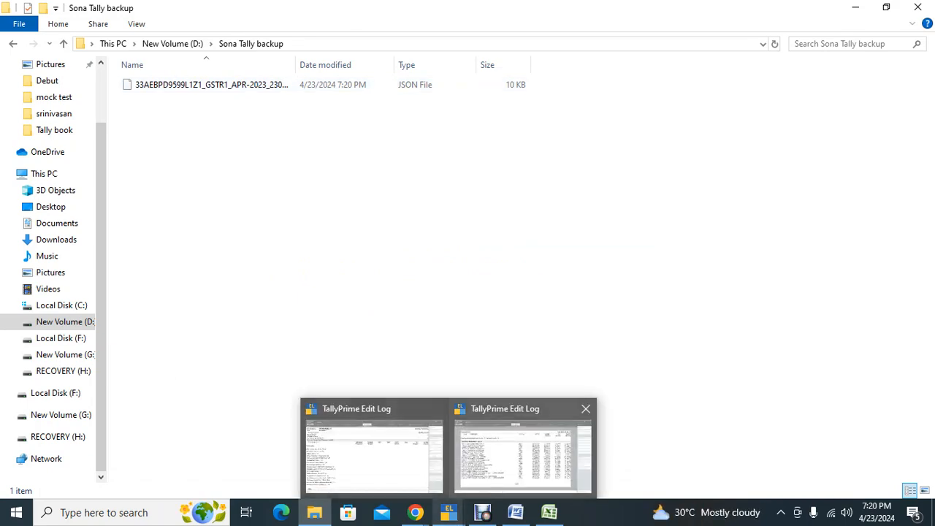
left_click(525, 454)
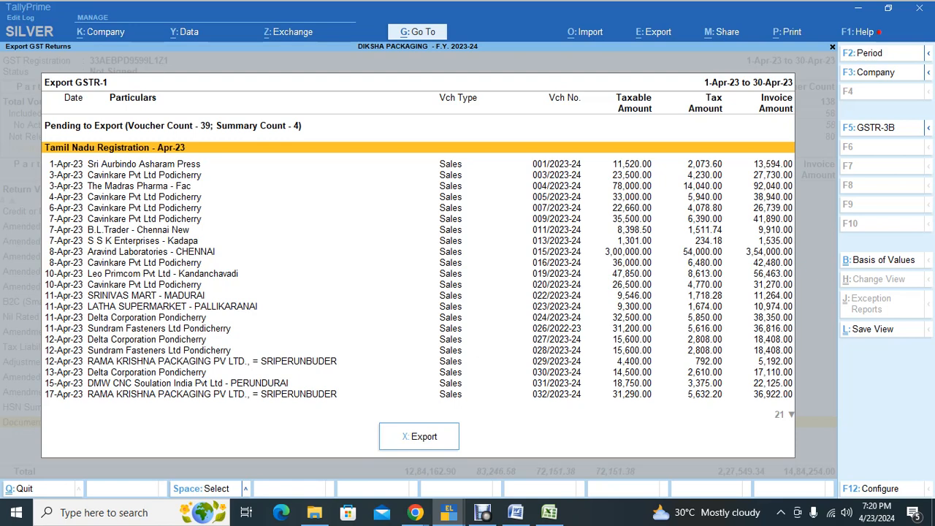
key("Escape")
key("Escape")
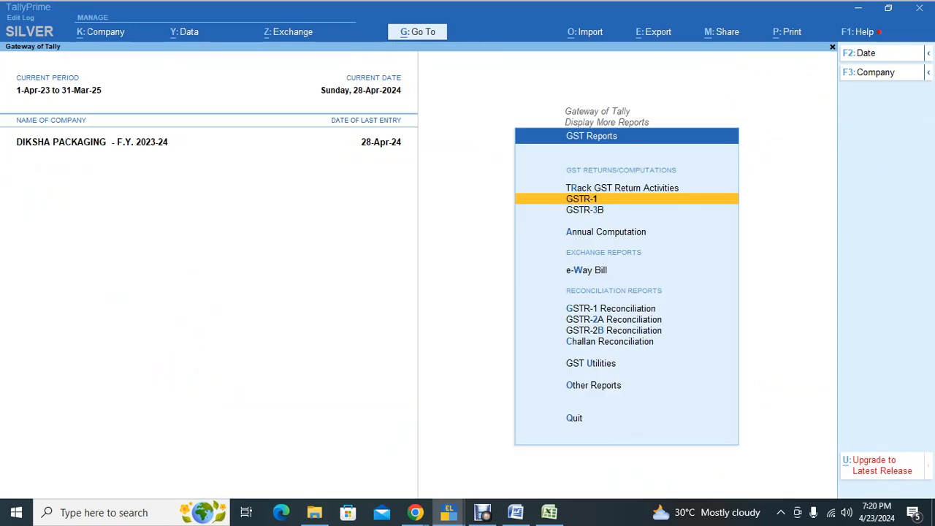
Step: Reopen the GSTR-1 report and set its period from 1-4-2023 to 30-4-2023
key("Return")
key("Down")
key("F2")
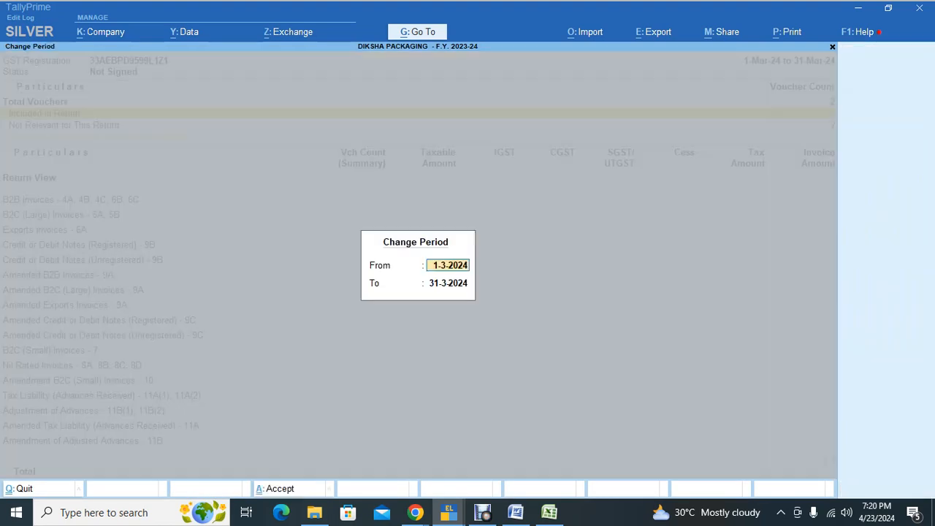
type("1.4.")
key("Return")
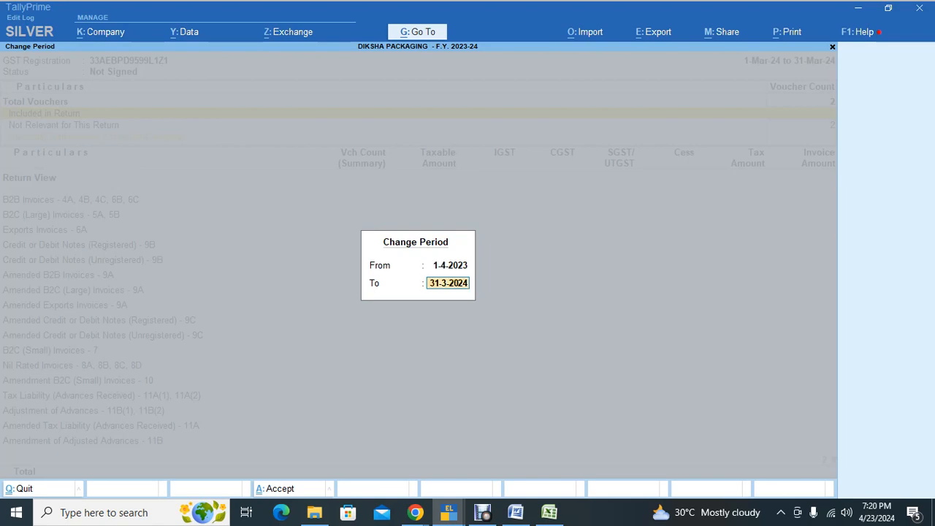
type("30.04.23")
key("Return")
Step: Drill down from B2C (Small) Invoices - 7 to the voucher register of Tamil Nadu - 18%
key("Down")
key("Down")
key("Down")
key("Down")
key("Down")
key("Down")
key("Down")
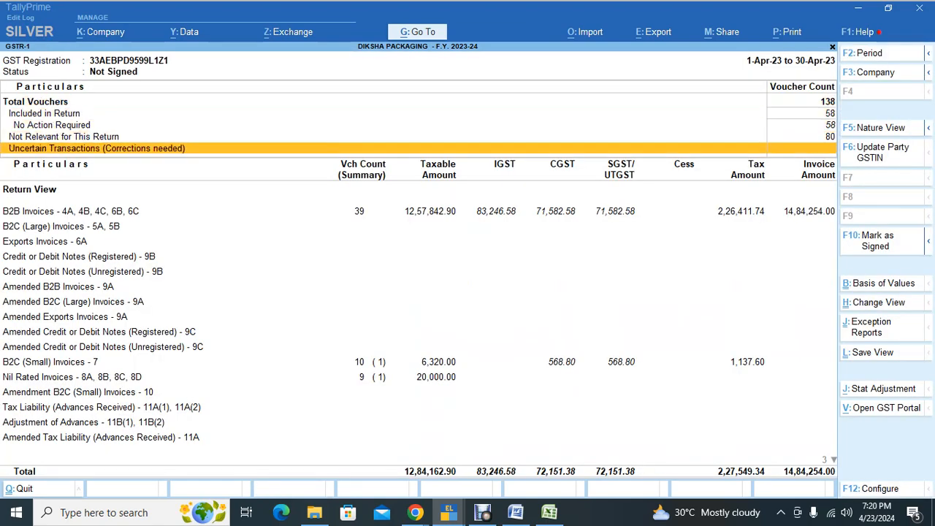
key("Down")
key("Down")
key("Down")
key("Down")
key("Down")
key("Down")
key("Down")
key("Down")
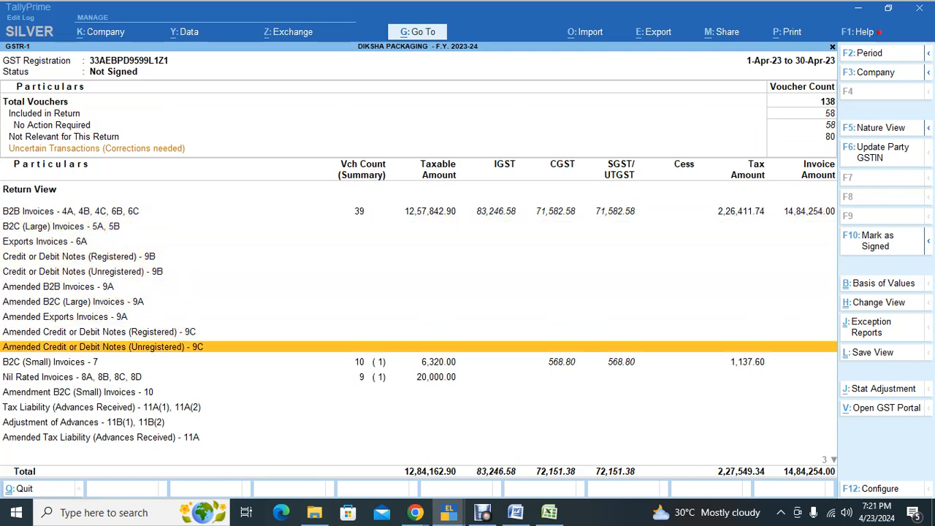
key("Return")
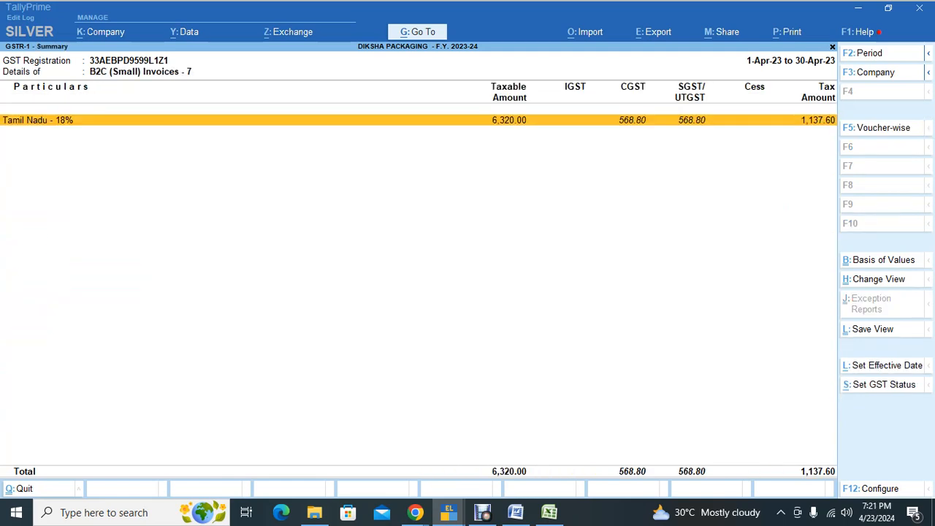
key("Return")
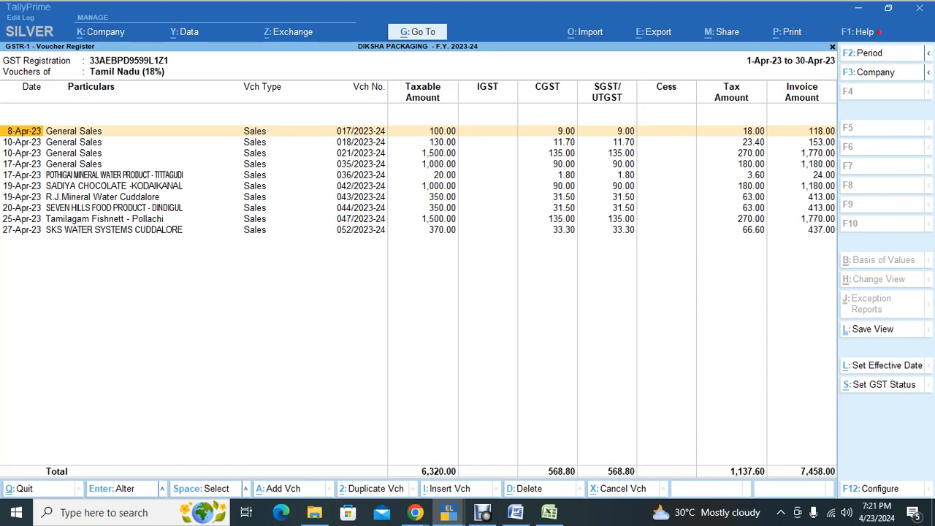
Step: Open the General Sales voucher of 8-Apr-23 and set the PVC SHRINK FILM rate to 2.00 per mtr
key("Return")
key("Return")
key("Return")
key("Return")
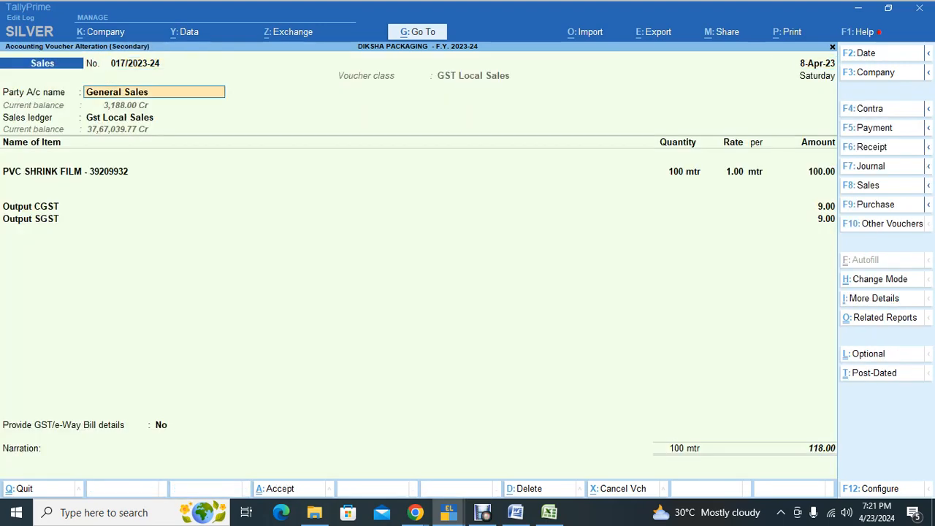
key("Return")
key("Return")
key("Return")
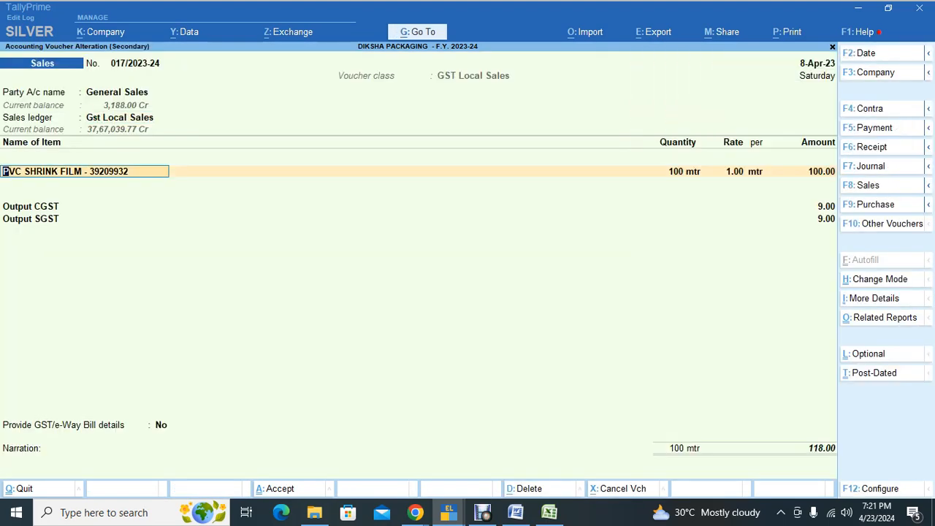
key("Return")
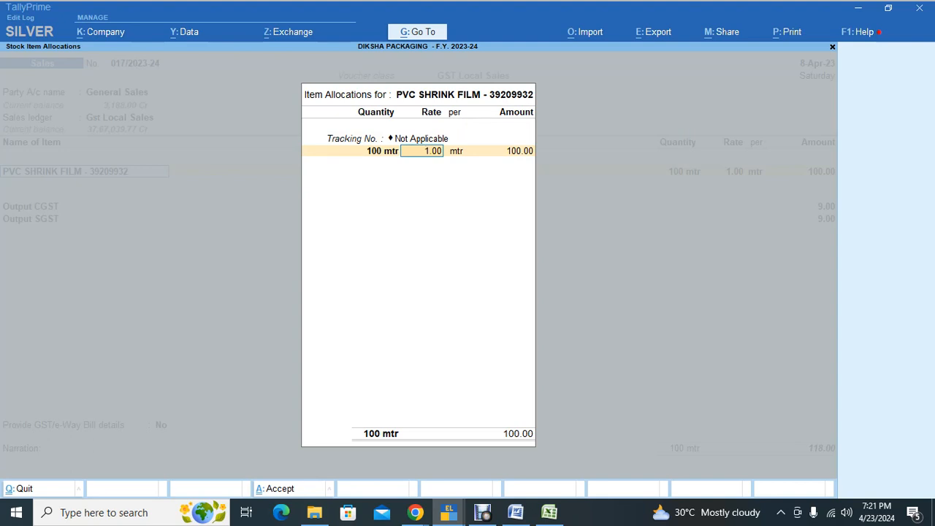
type("2")
key("Return")
key("Return")
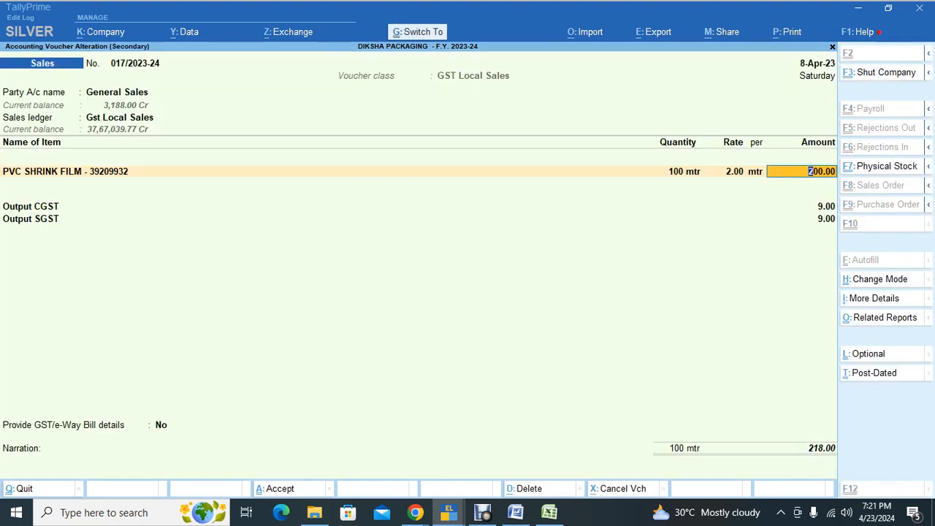
Step: Save the altered sales voucher, declining to send e-Way Bill details and skipping the invoice print
key("ctrl+a")
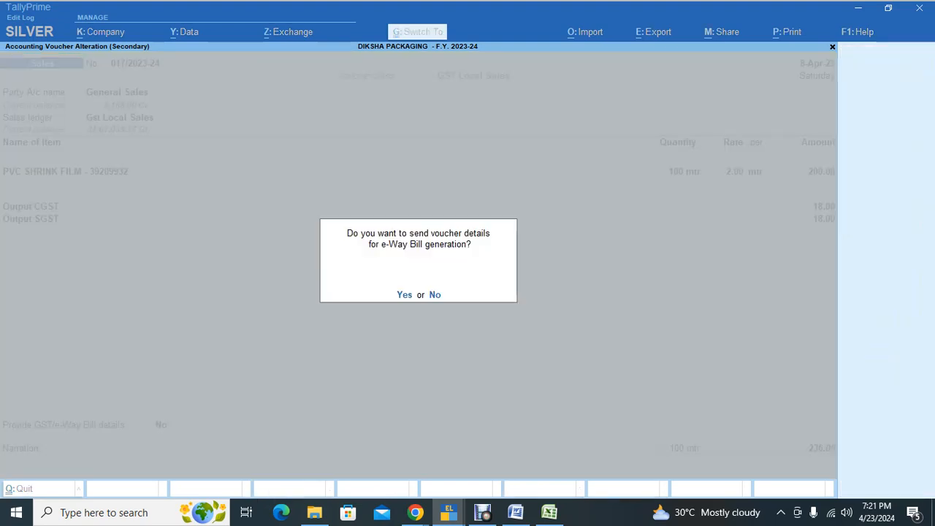
key("n")
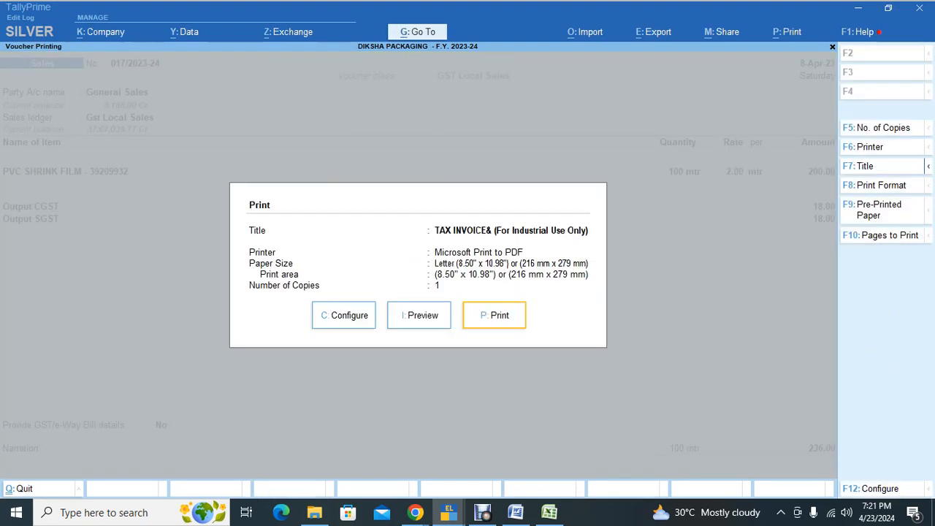
key("Escape")
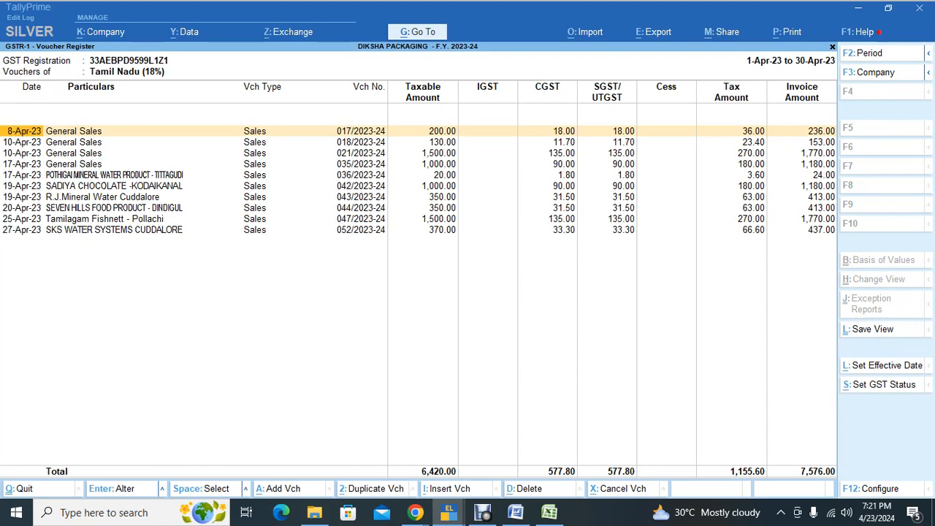
Step: Go back to the GSTR-1 summary and export the modified Tamil Nadu entries through GST Returns as JSON to D:\Sona Tally backup
key("Escape")
key("Escape")
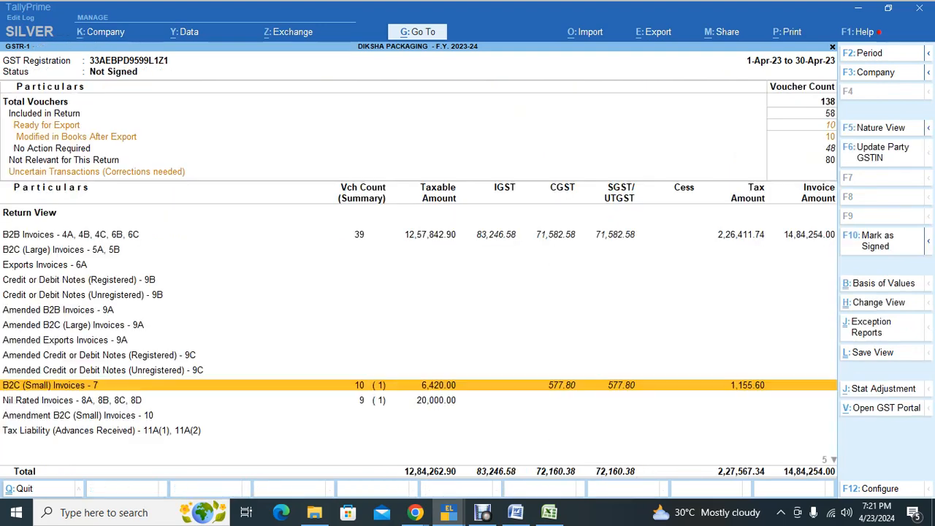
key("alt+e")
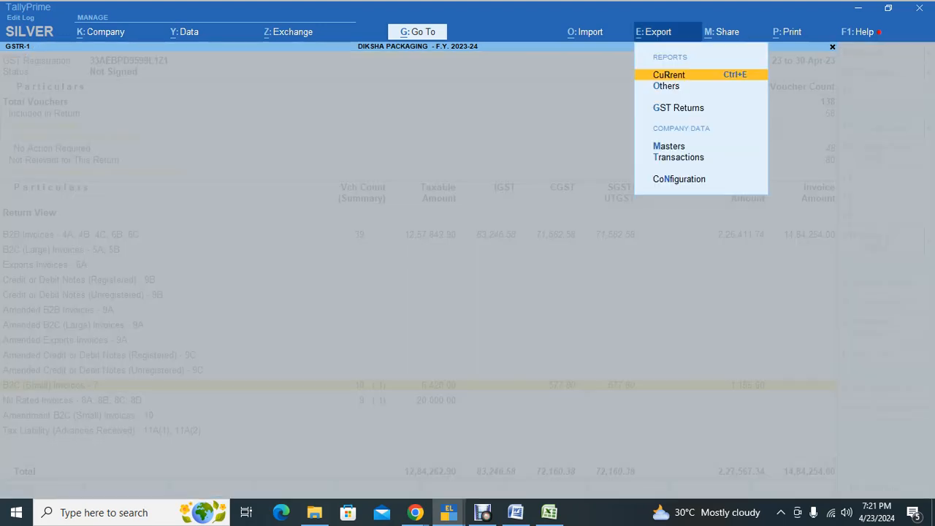
key("Down")
key("Down")
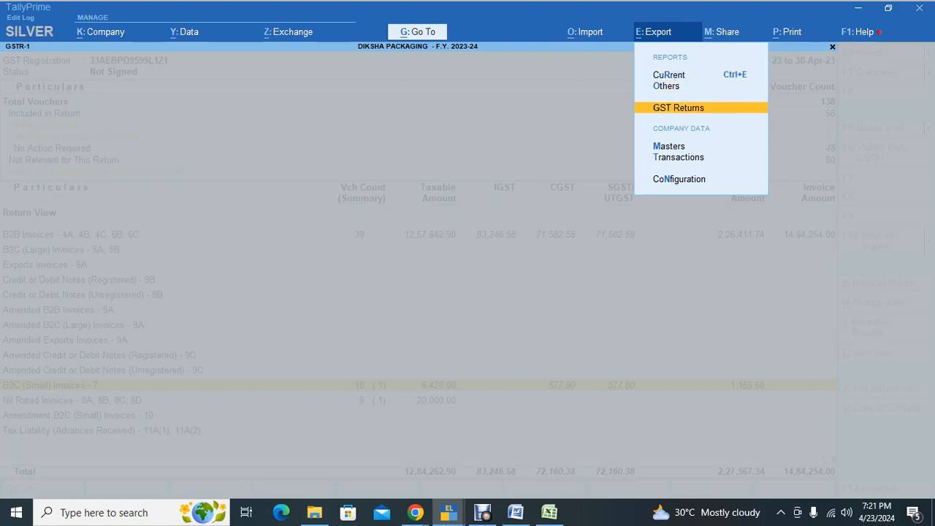
key("Return")
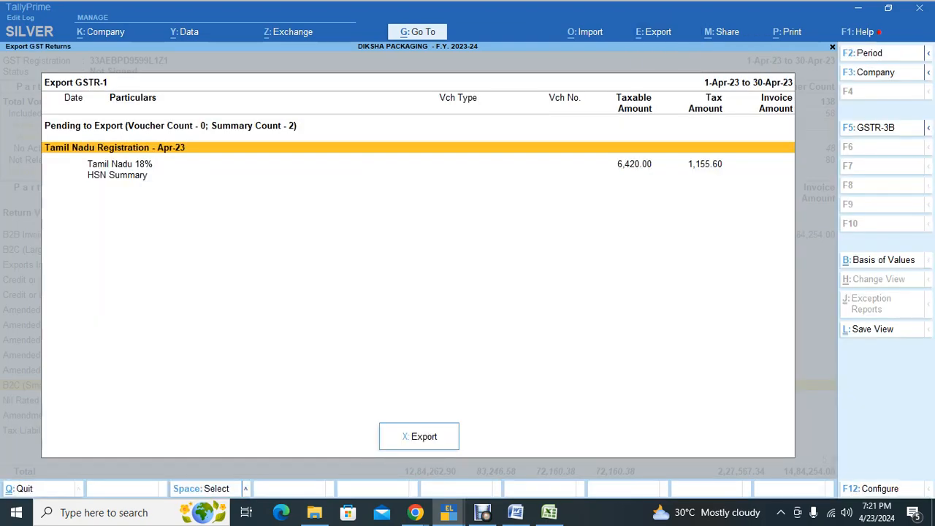
key("Down")
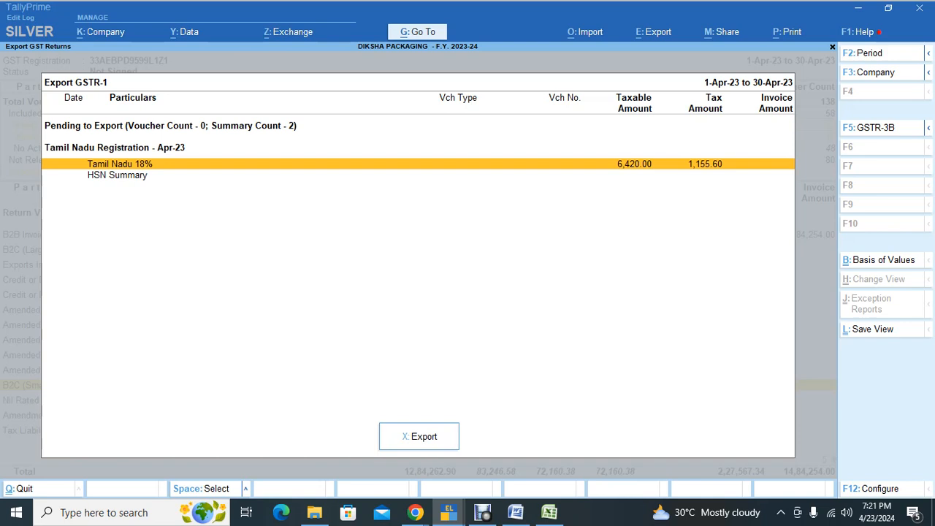
key("ctrl+x")
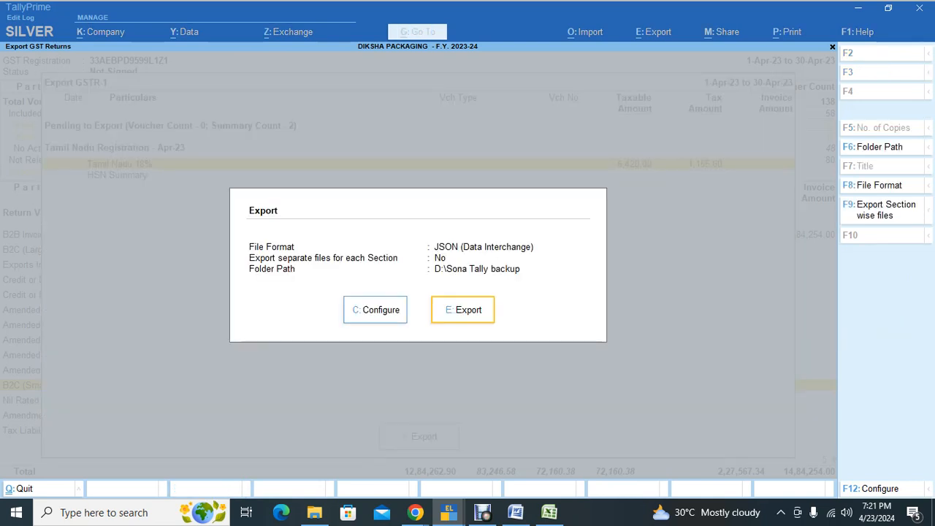
key("e")
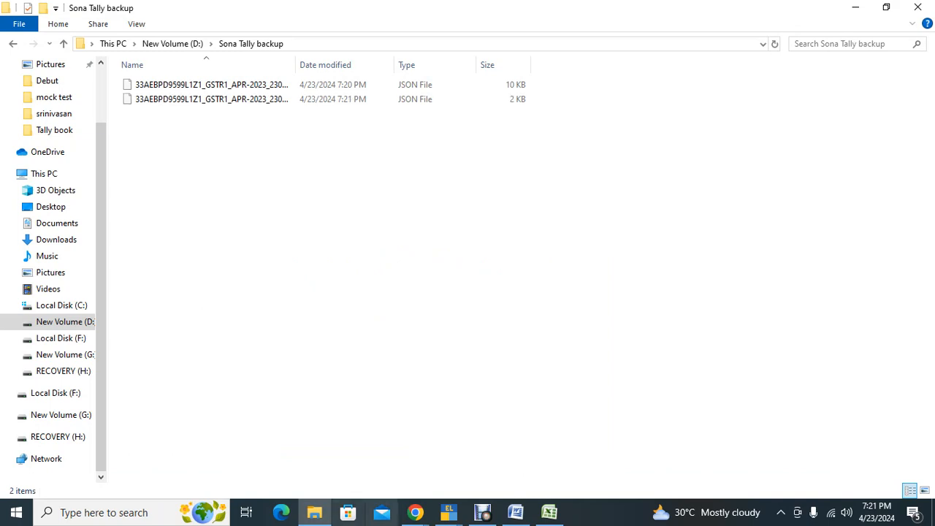
Step: Switch back to Diksha Packaging in TallyPrime, close the finished export, and reopen the GST Returns export for GSTR-1
mouse_move(449, 512)
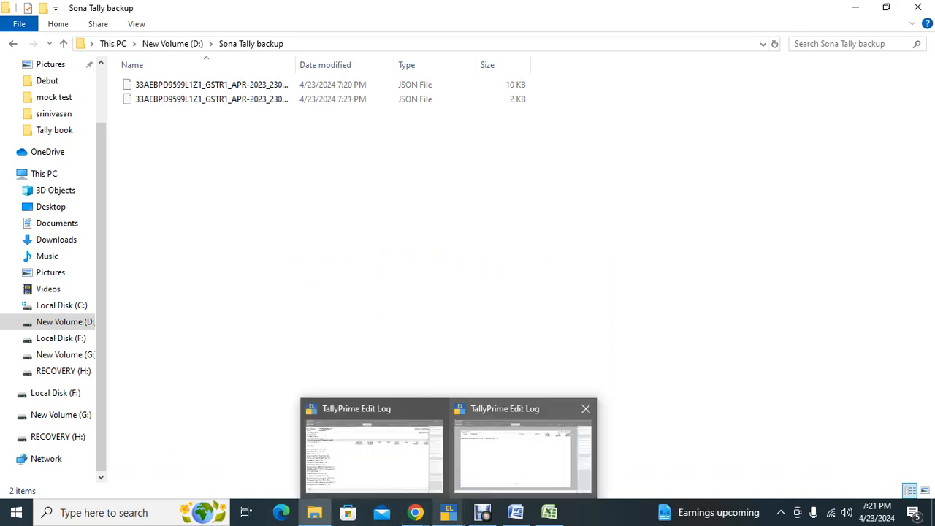
left_click(522, 453)
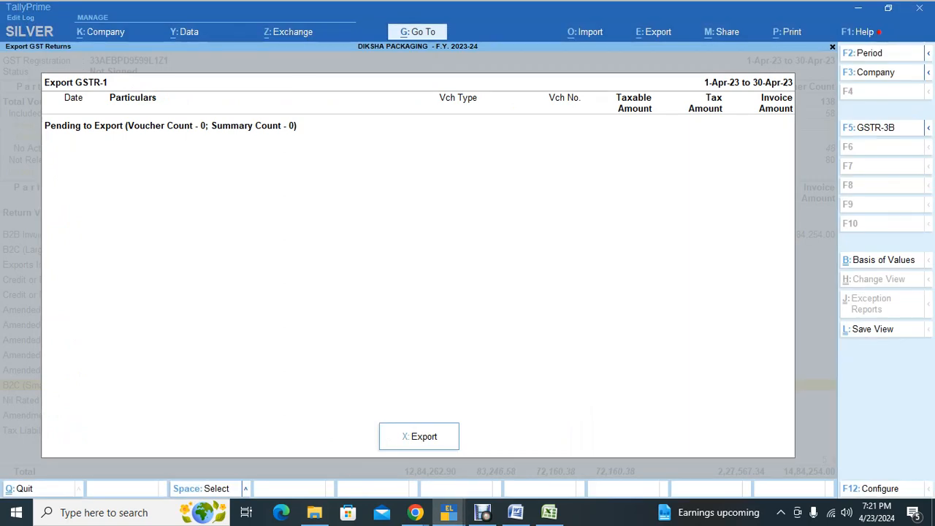
key("Escape")
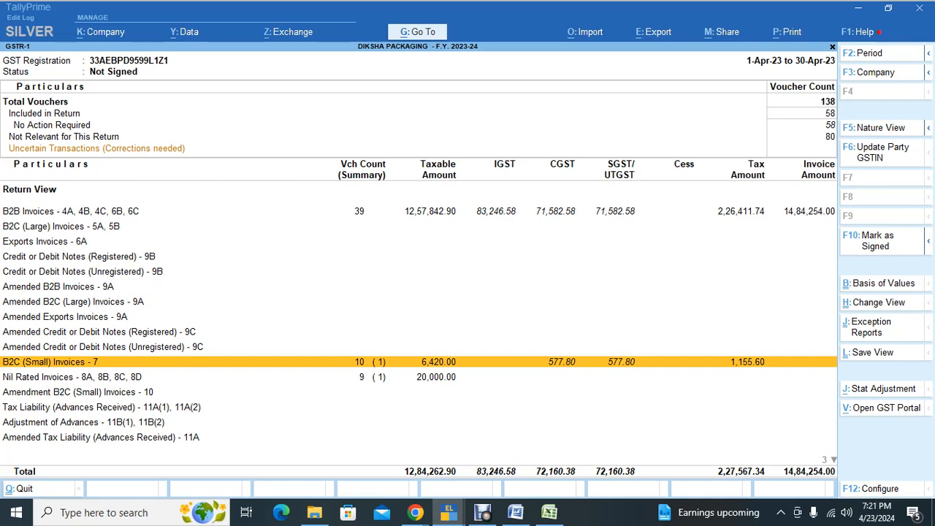
key("alt+e")
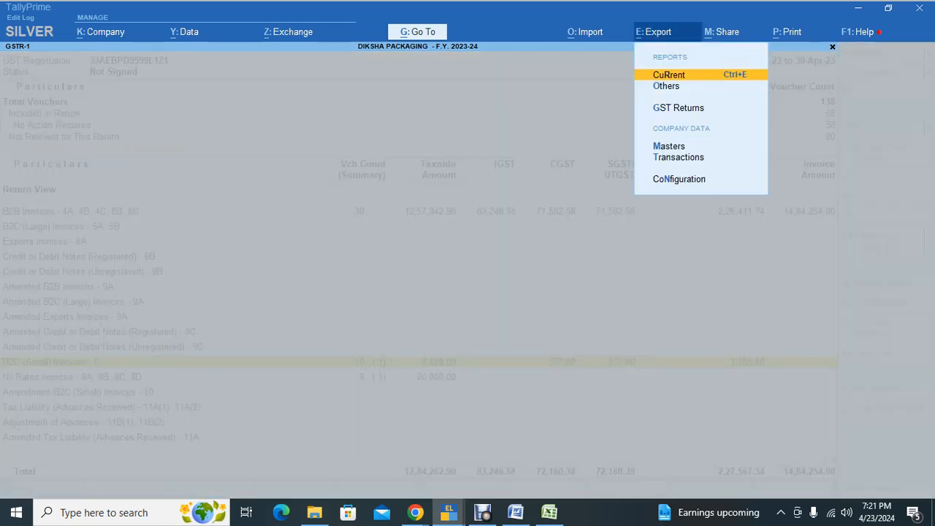
key("Down")
key("Down")
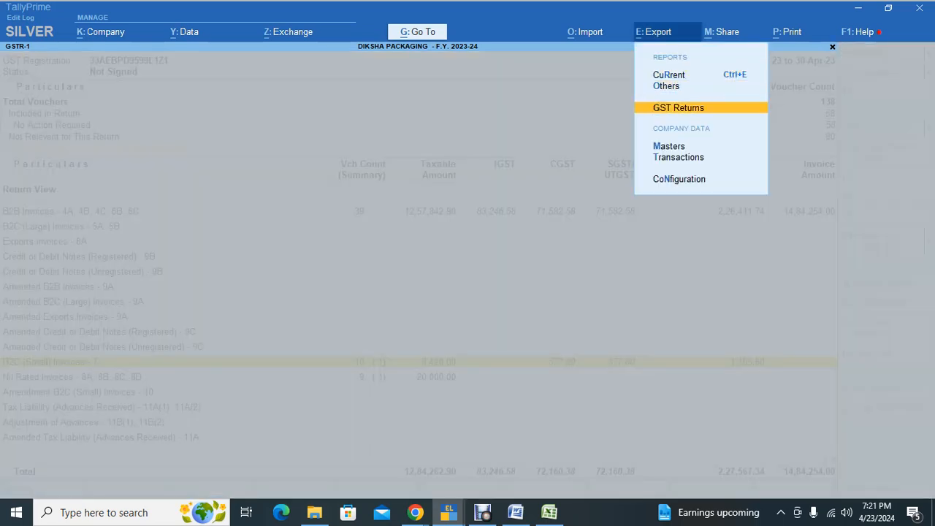
key("Return")
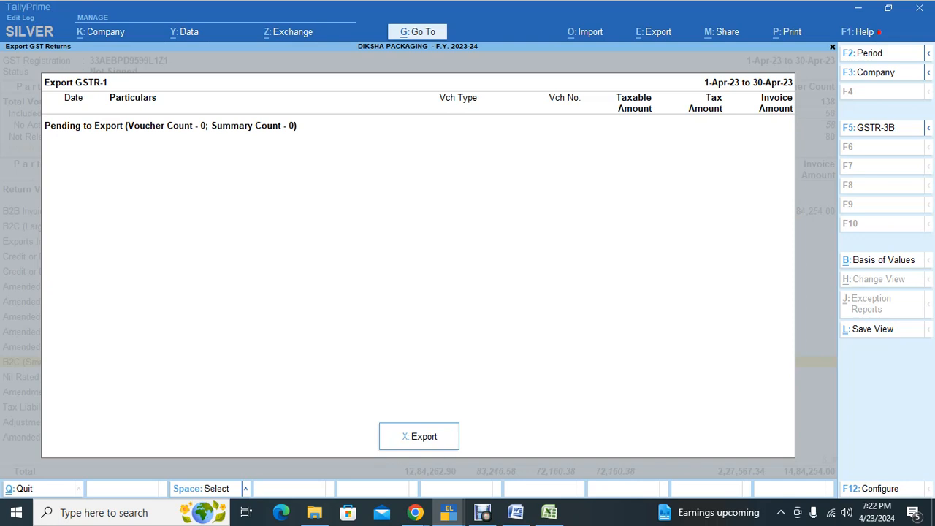
Step: Include transactions where no action is required in the GSTR-1 export, and export the full return again
key("ctrl+b")
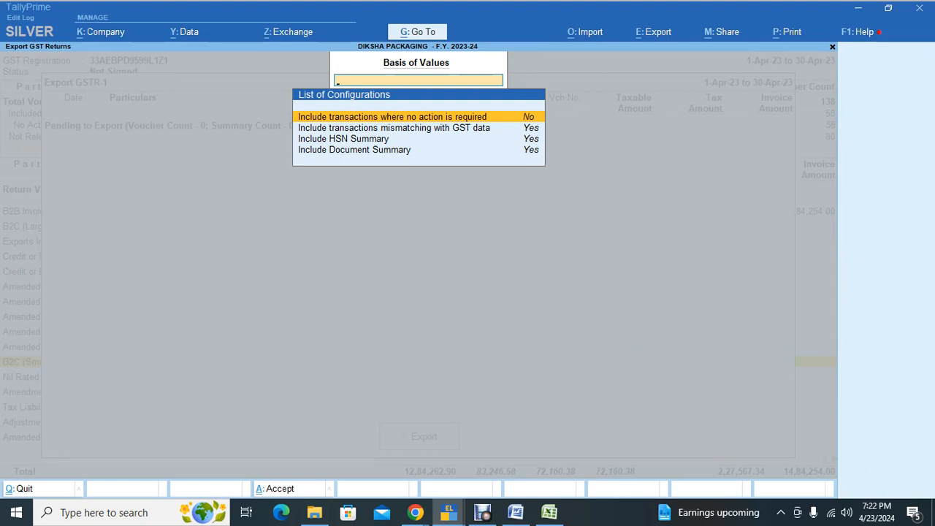
key("Return")
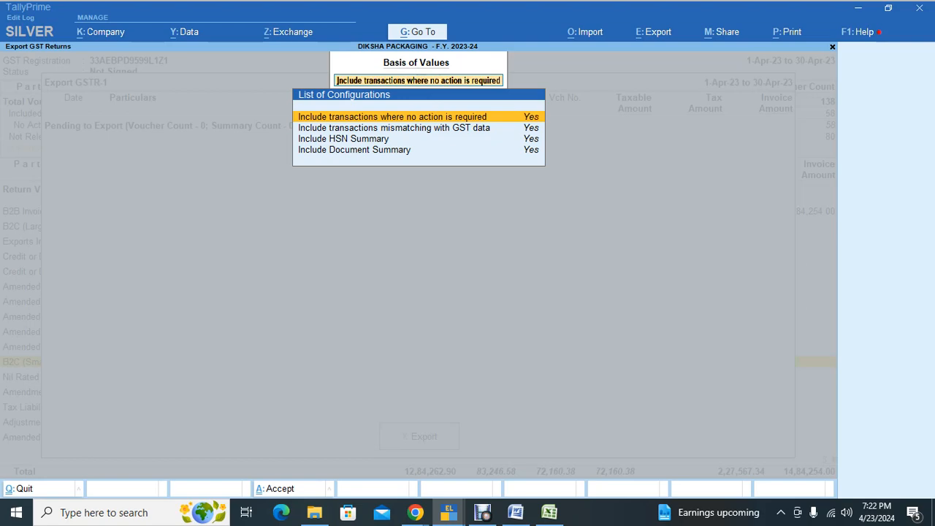
key("ctrl+a")
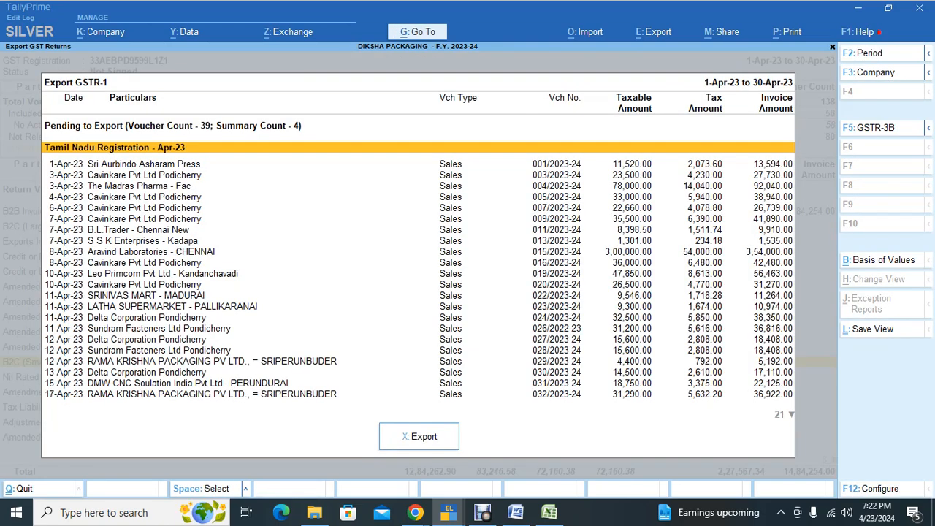
key("x")
key("e")
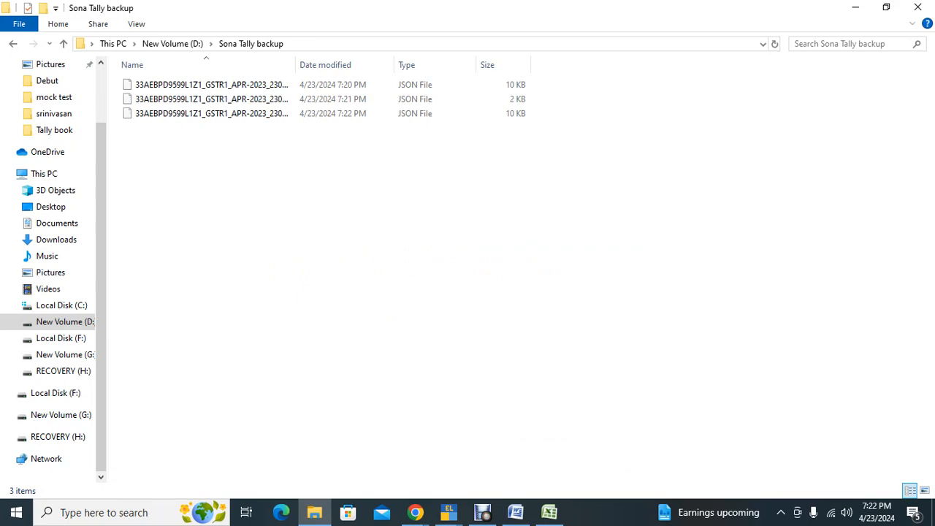
Step: Switch to the TallyPrime window of Ganesh Foundations and close its GSTR-1 report
key("alt+Tab")
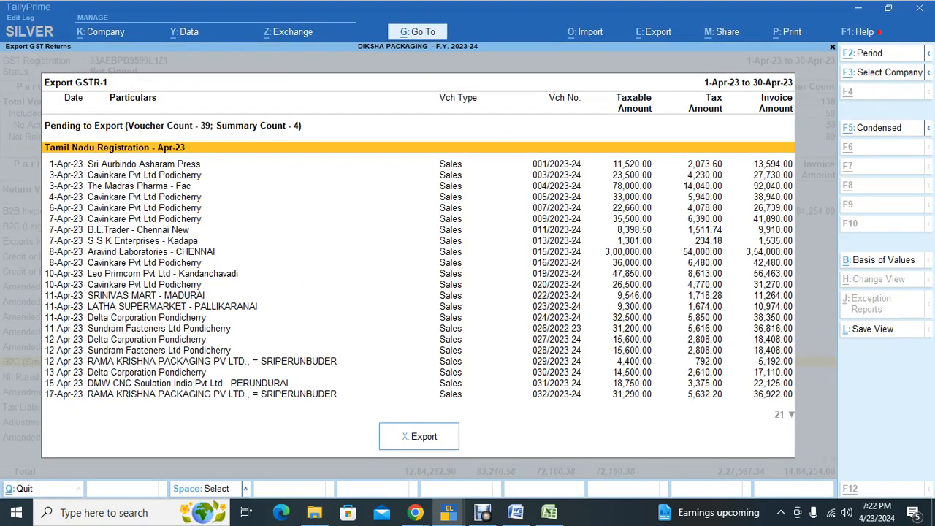
key("alt+Tab")
key("alt+Tab")
key("alt+Tab")
key("alt+Tab")
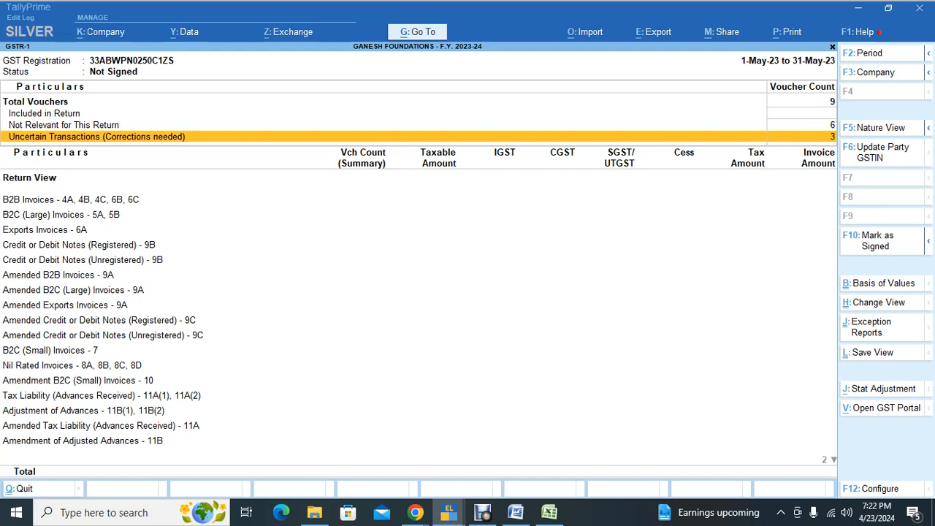
key("Escape")
key("Escape")
key("alt+Tab")
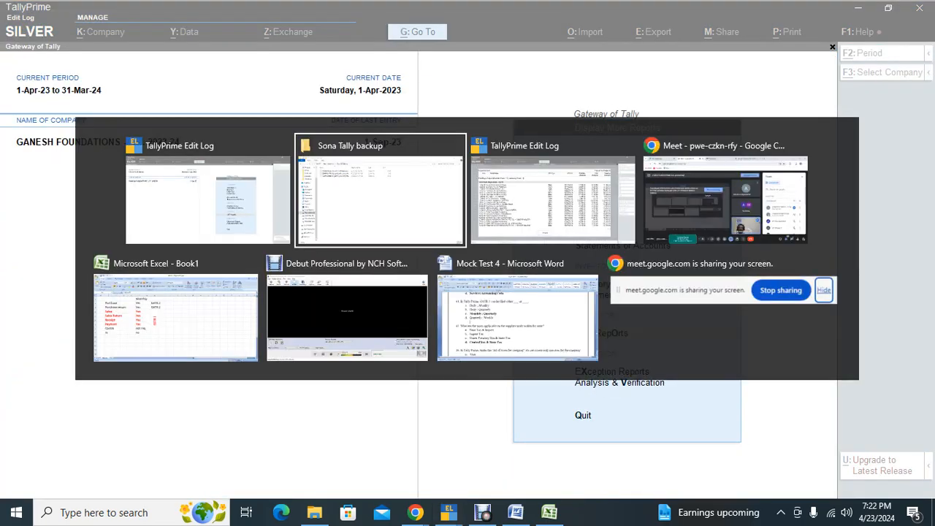
Step: Switch to Diksha Packaging's TallyPrime window, close the GSTR-1 export and report, and highlight GSTR-3B in the GST Reports list
key("alt+Tab")
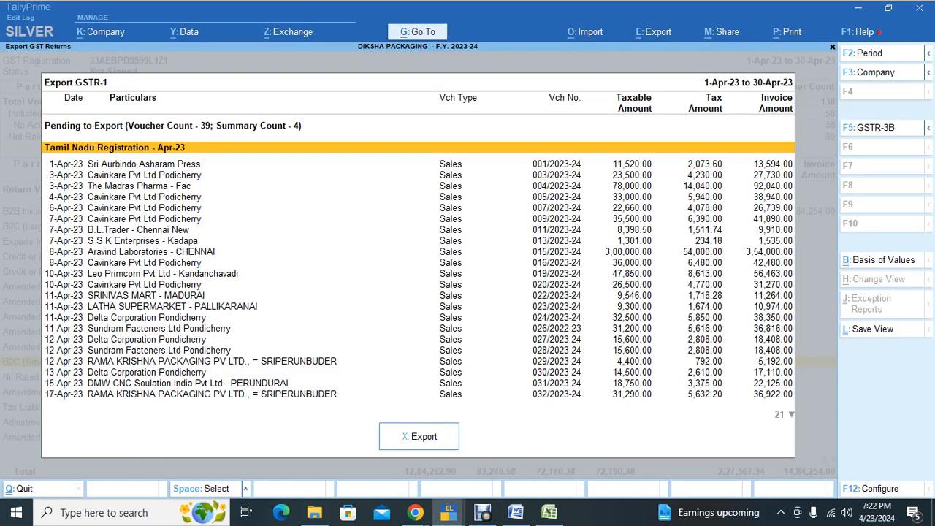
key("Escape")
key("Escape")
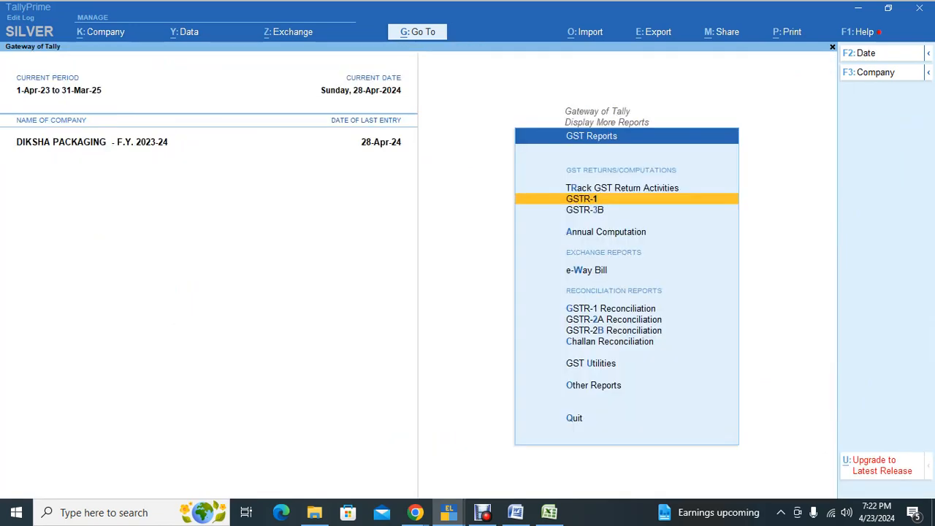
key("Down")
Step: Switch to the Google Meet window in Chrome
key("alt+Tab")
key("alt+Tab")
key("alt+Tab")
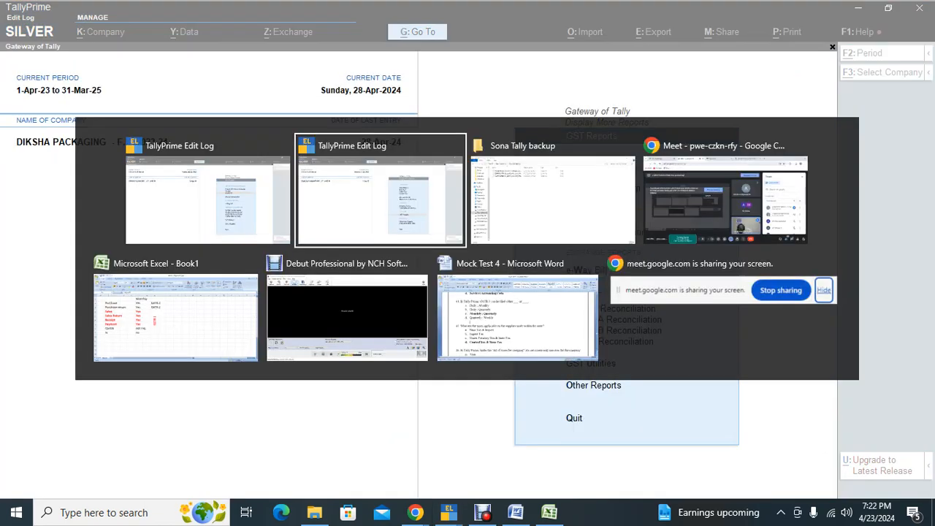
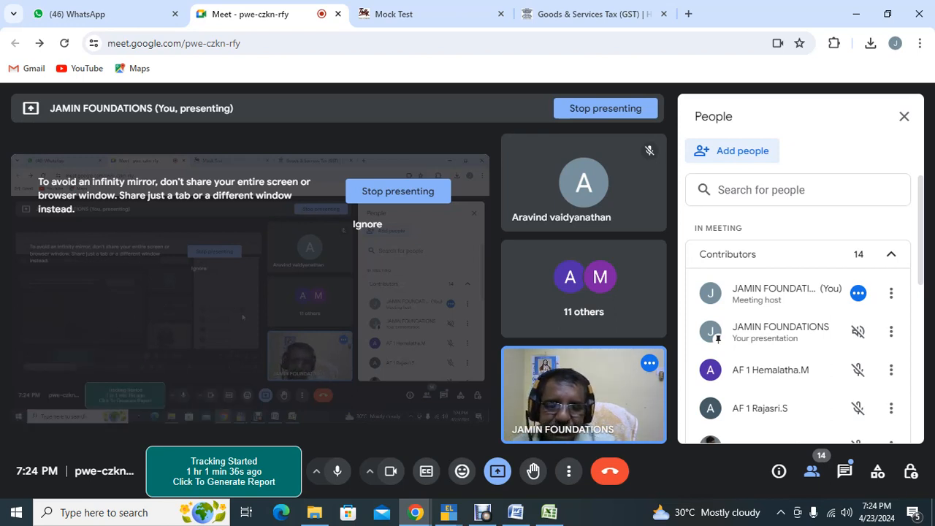
Step: Return to TallyPrime, open Diksha Packaging's GSTR-3B report, and set its period from 1-4-2023 to 30-4-2023
key("alt+Tab")
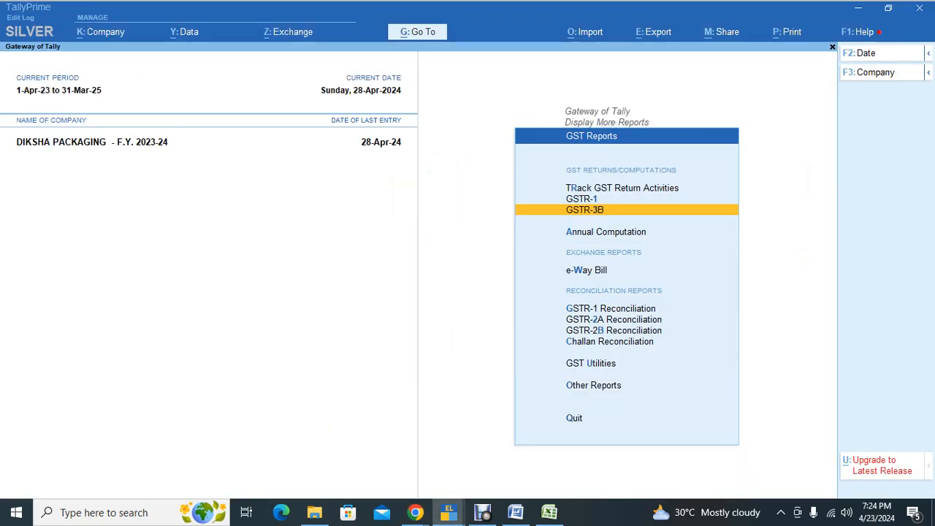
key("Return")
key("F2")
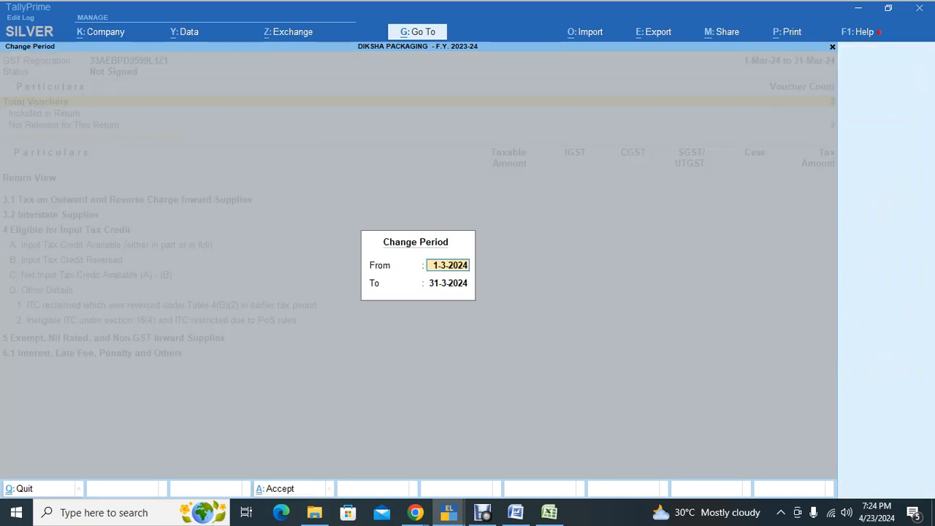
key("BackSpace")
type("1.4.23")
key("Return")
type("30.04.23")
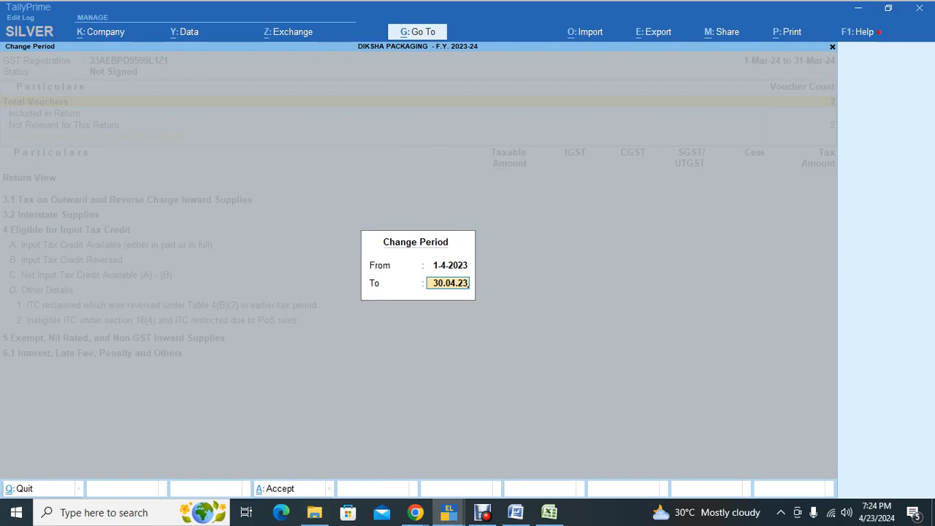
key("Return")
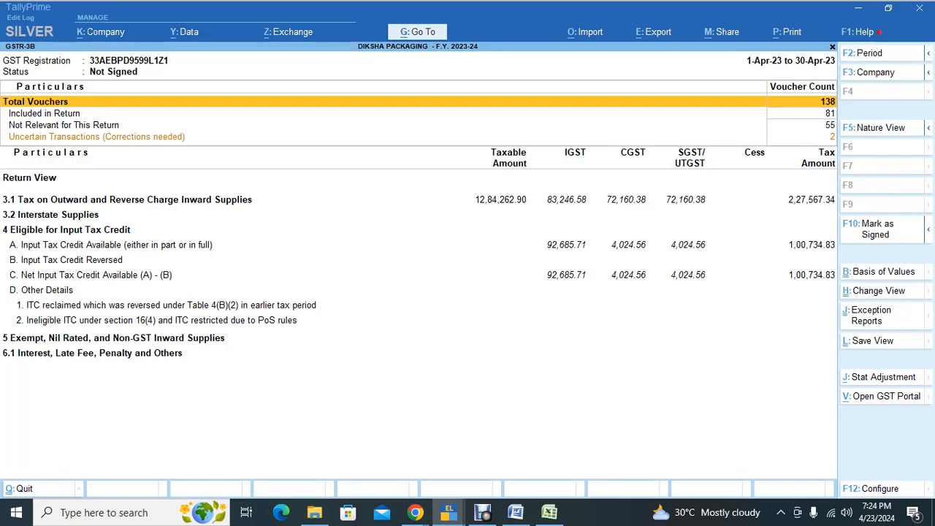
Step: Check the Google Meet window, return to TallyPrime, and go through the voucher count rows at the head of the GSTR-3B report
key("alt+Tab")
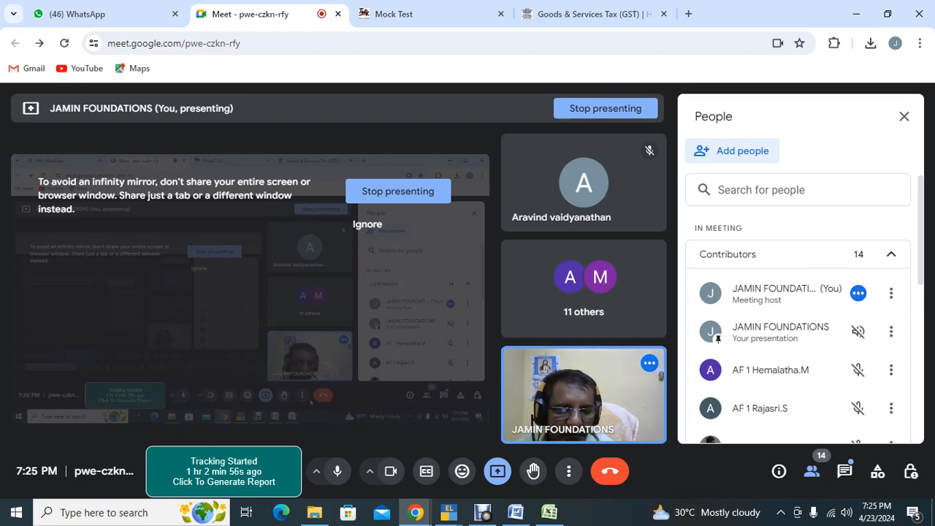
key("alt+Tab")
key("Down")
key("Down")
key("Down")
key("Down")
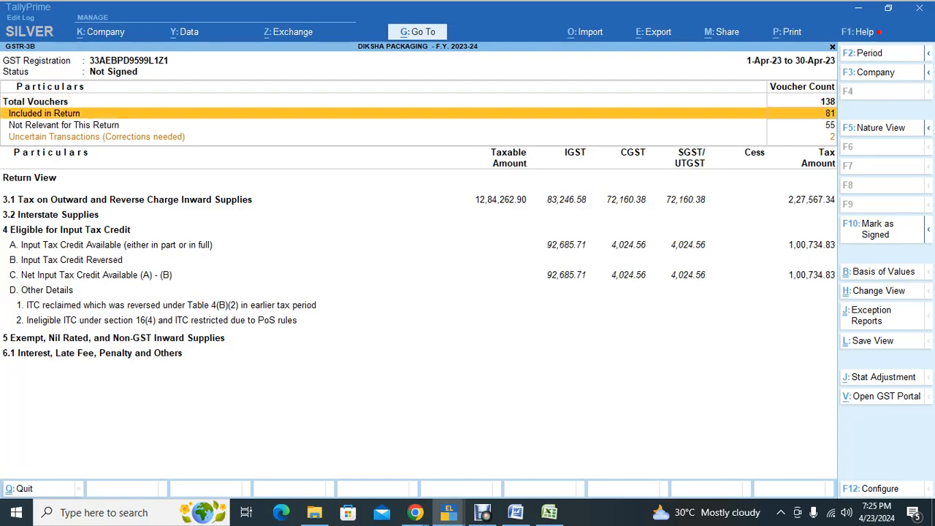
key("Up")
key("Up")
key("Up")
key("Up")
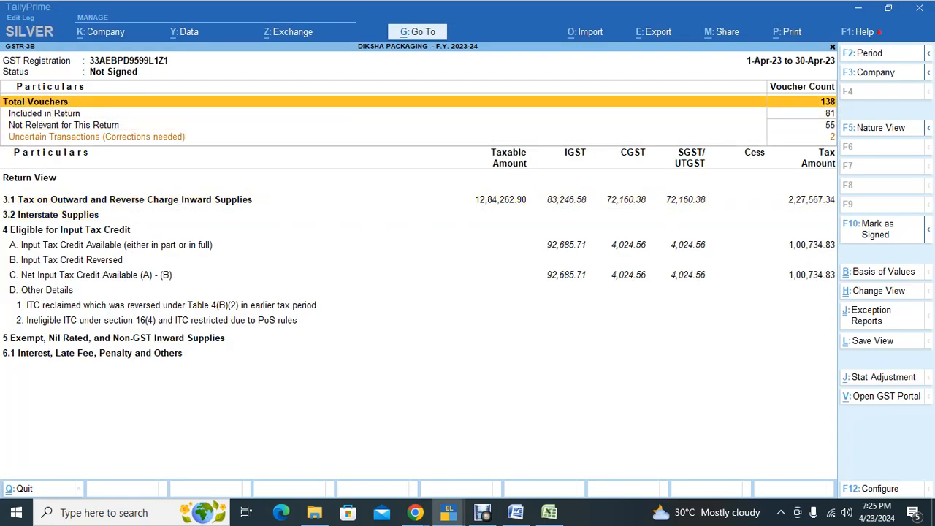
Step: Open the Uncertain Transactions of GSTR-3B and list the vouchers with mismatched GST registration details between the party and the transaction
key("Down")
key("Down")
key("Down")
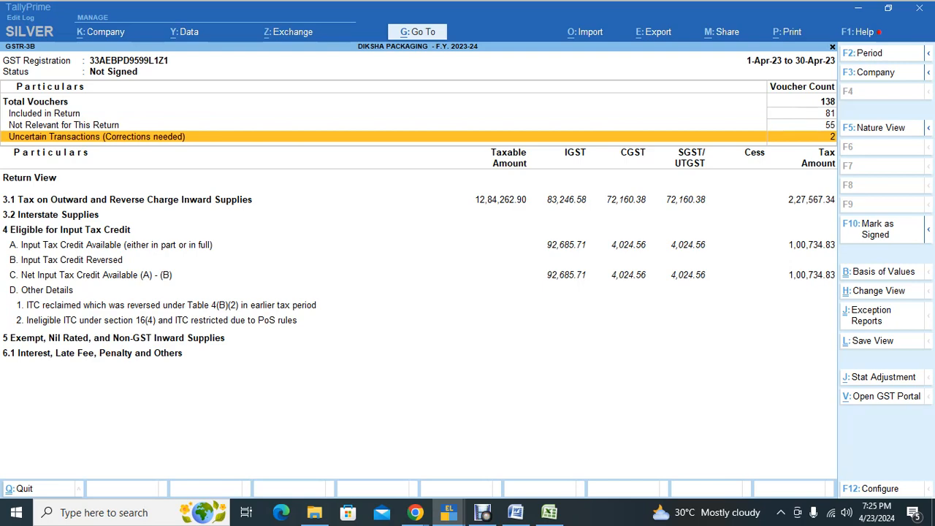
key("Return")
key("Down")
key("Down")
key("Return")
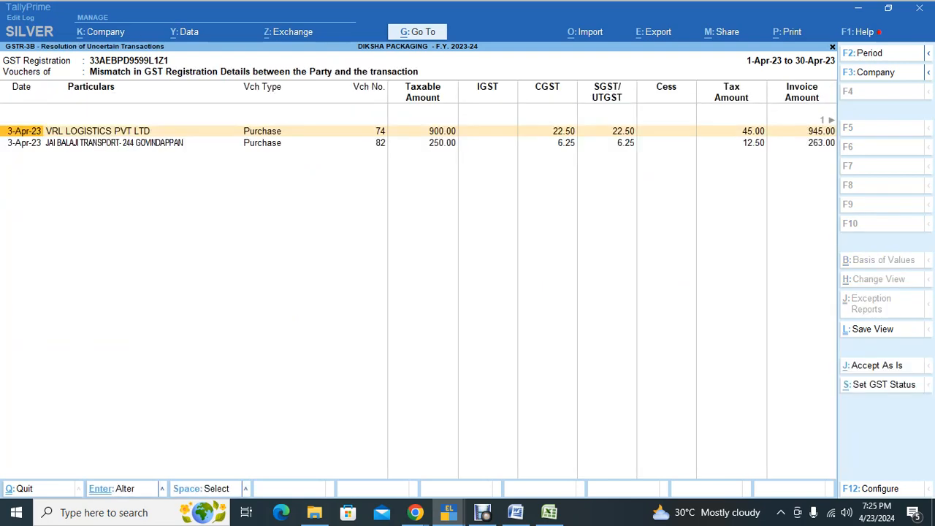
Step: Resolve the VRL Logistics Pvt Ltd purchase mismatch by applying the party GST registration details from Master to Transaction
key("Return")
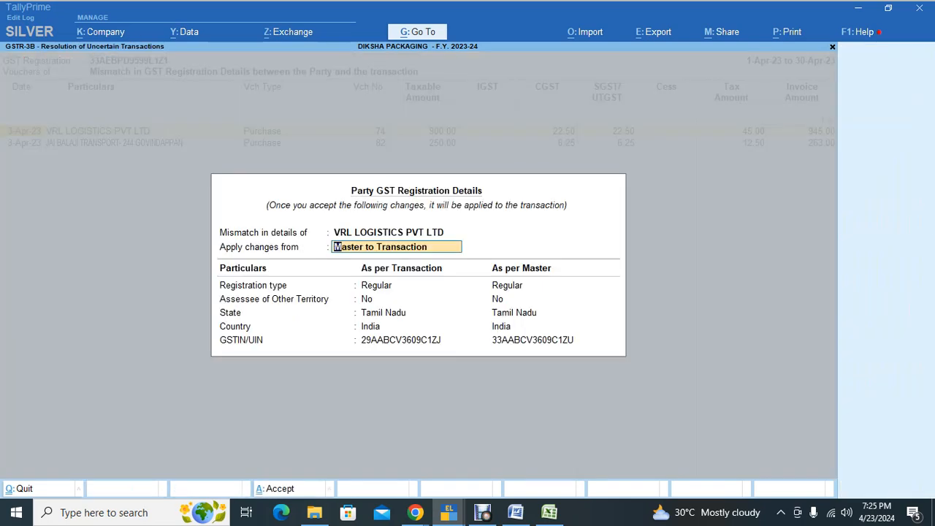
key("Return")
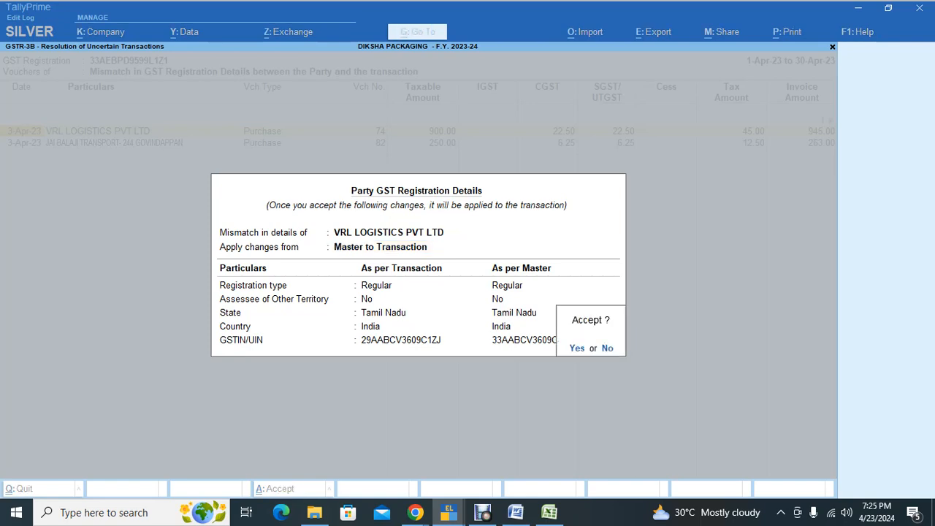
key("Return")
Step: Apply the Jai Balaji Transport purchase's GST registration details from Master to Transaction and return to the GSTR-3B report
key("Return")
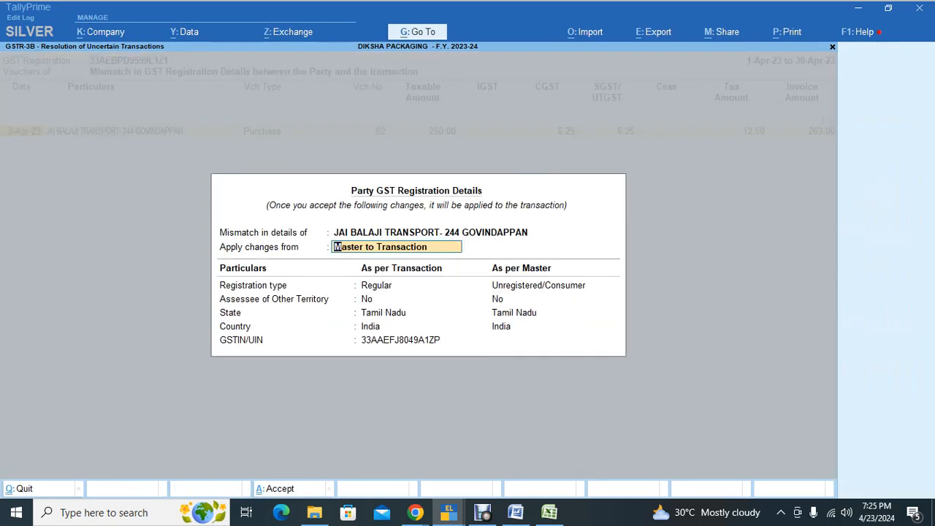
key("Return")
key("Return")
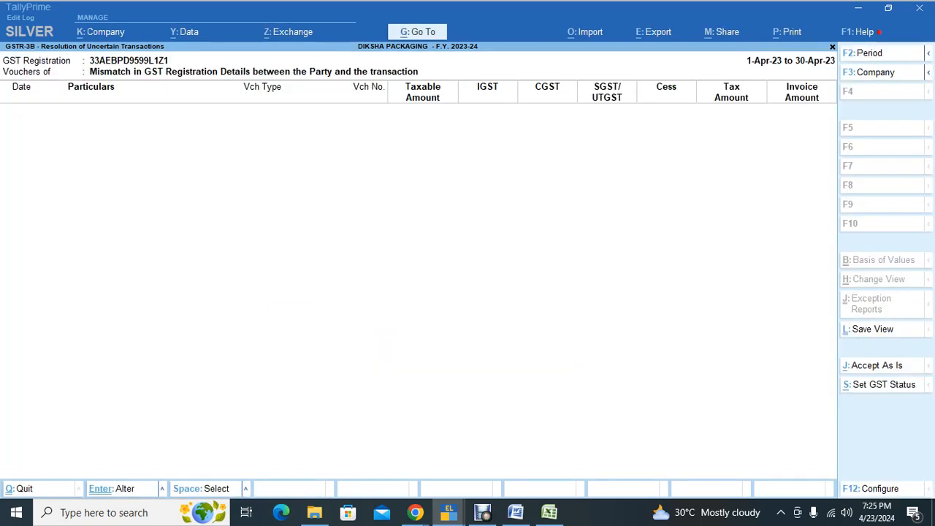
key("Escape")
key("Escape")
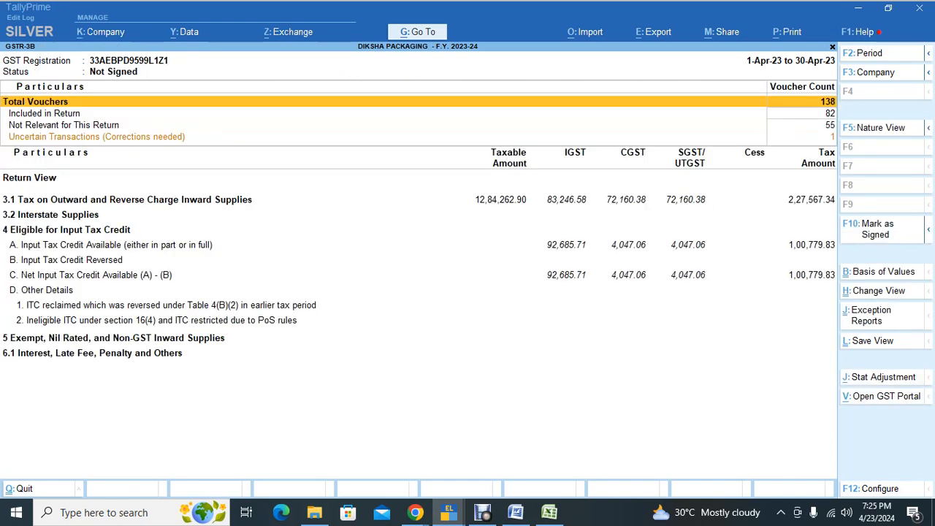
Step: Highlight the 3.1 Tax on Outward and Reverse Charge Inward Supplies row in the GSTR-3B report
key("Down")
key("Down")
key("Down")
key("Down")
key("Down")
key("Up")
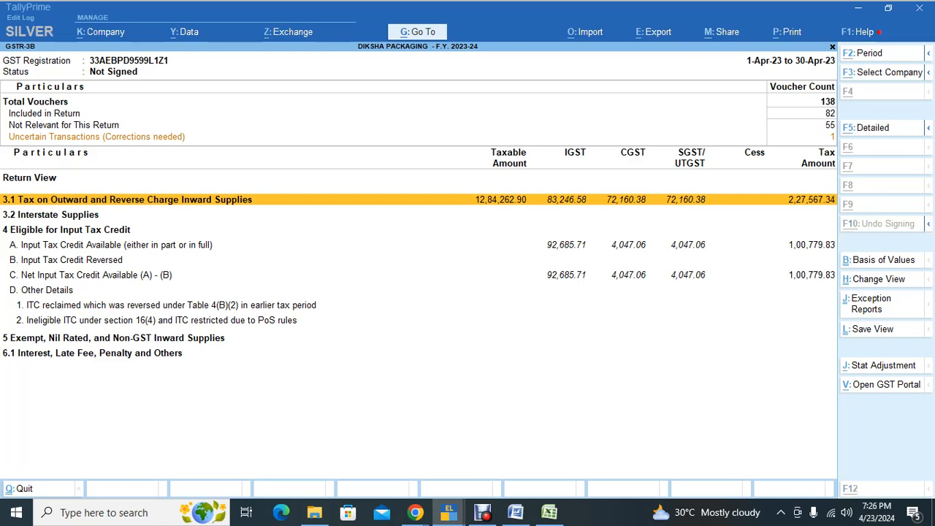
Step: Alternate between the Google Meet window in Chrome and TallyPrime's GSTR-3B report, ending on Google Meet
key("alt+Tab")
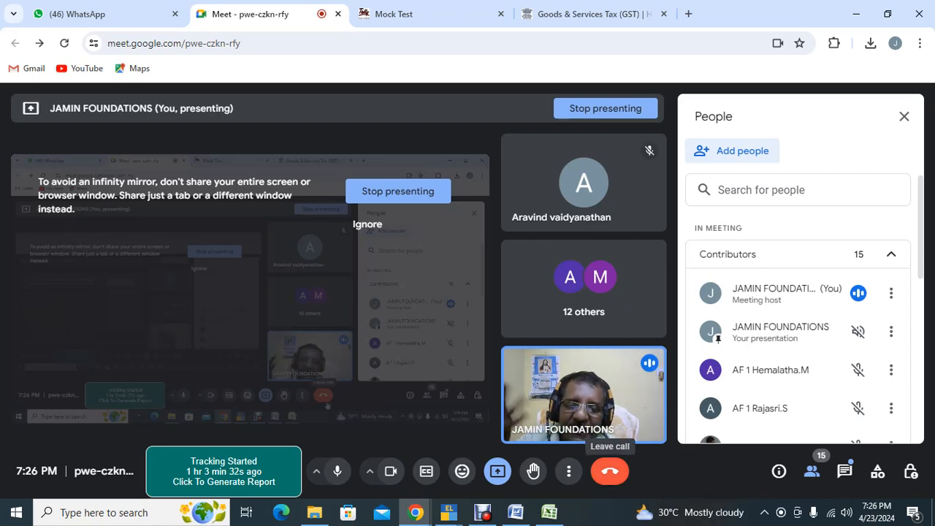
mouse_move(689, 512)
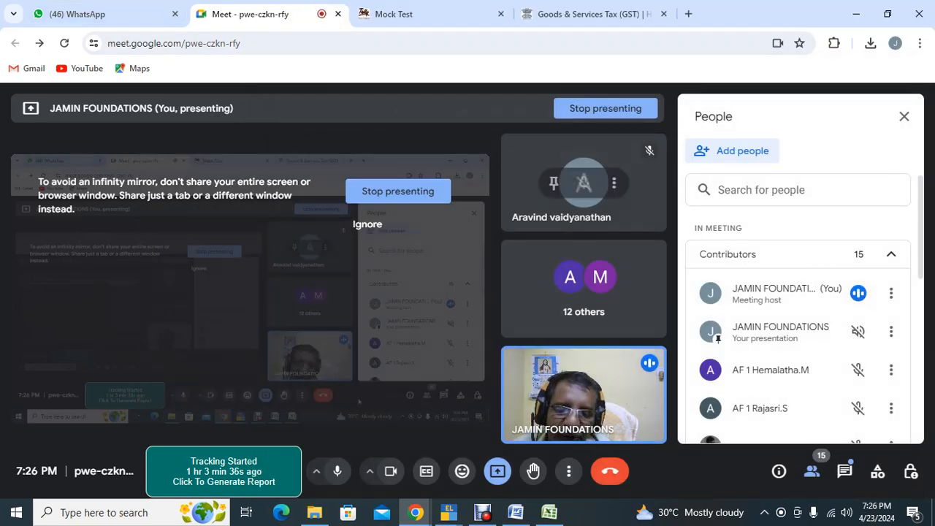
key("alt+Tab")
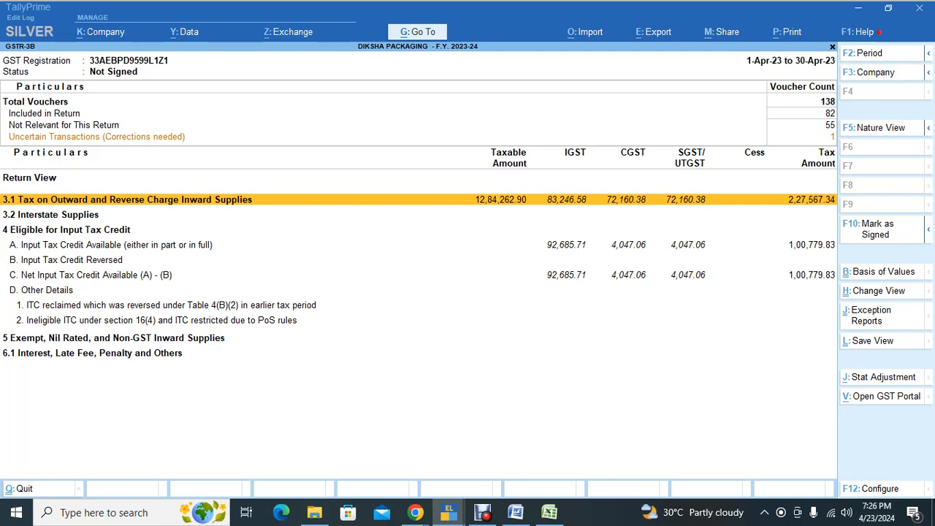
key("alt+Tab")
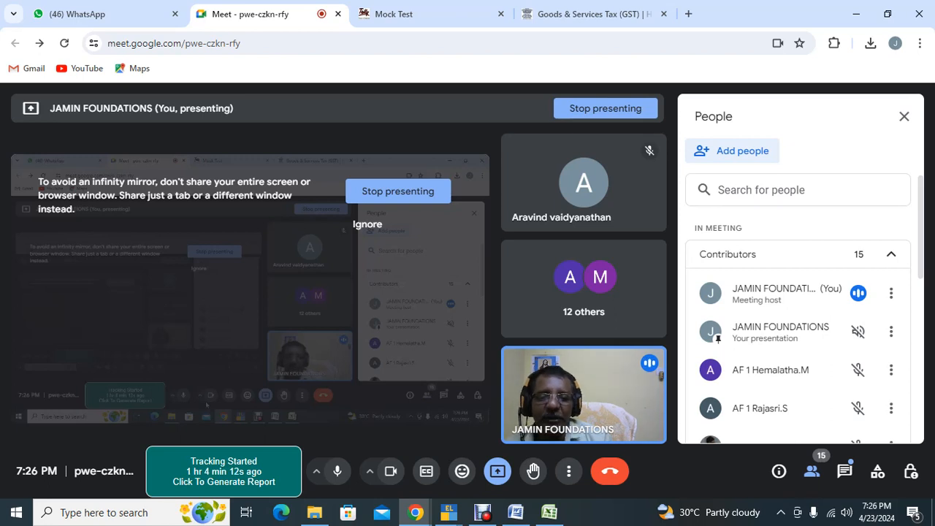
mouse_move(583, 182)
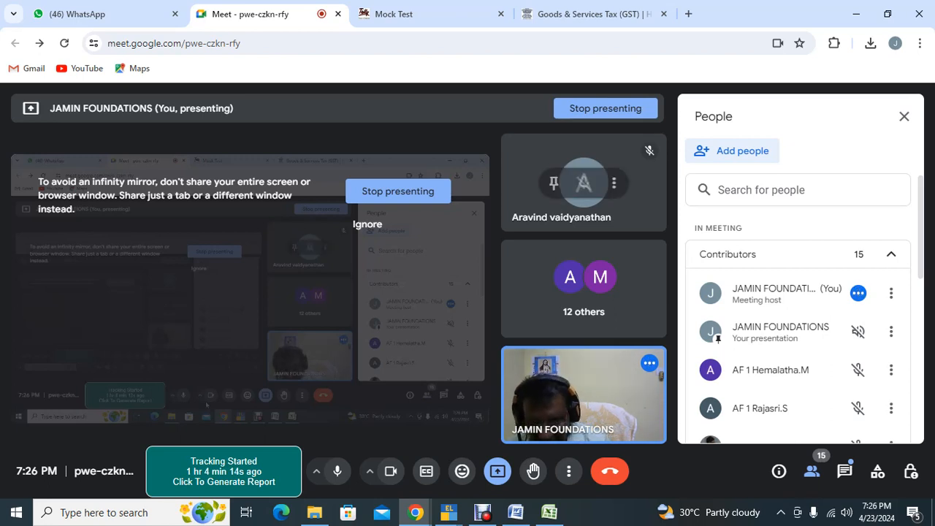